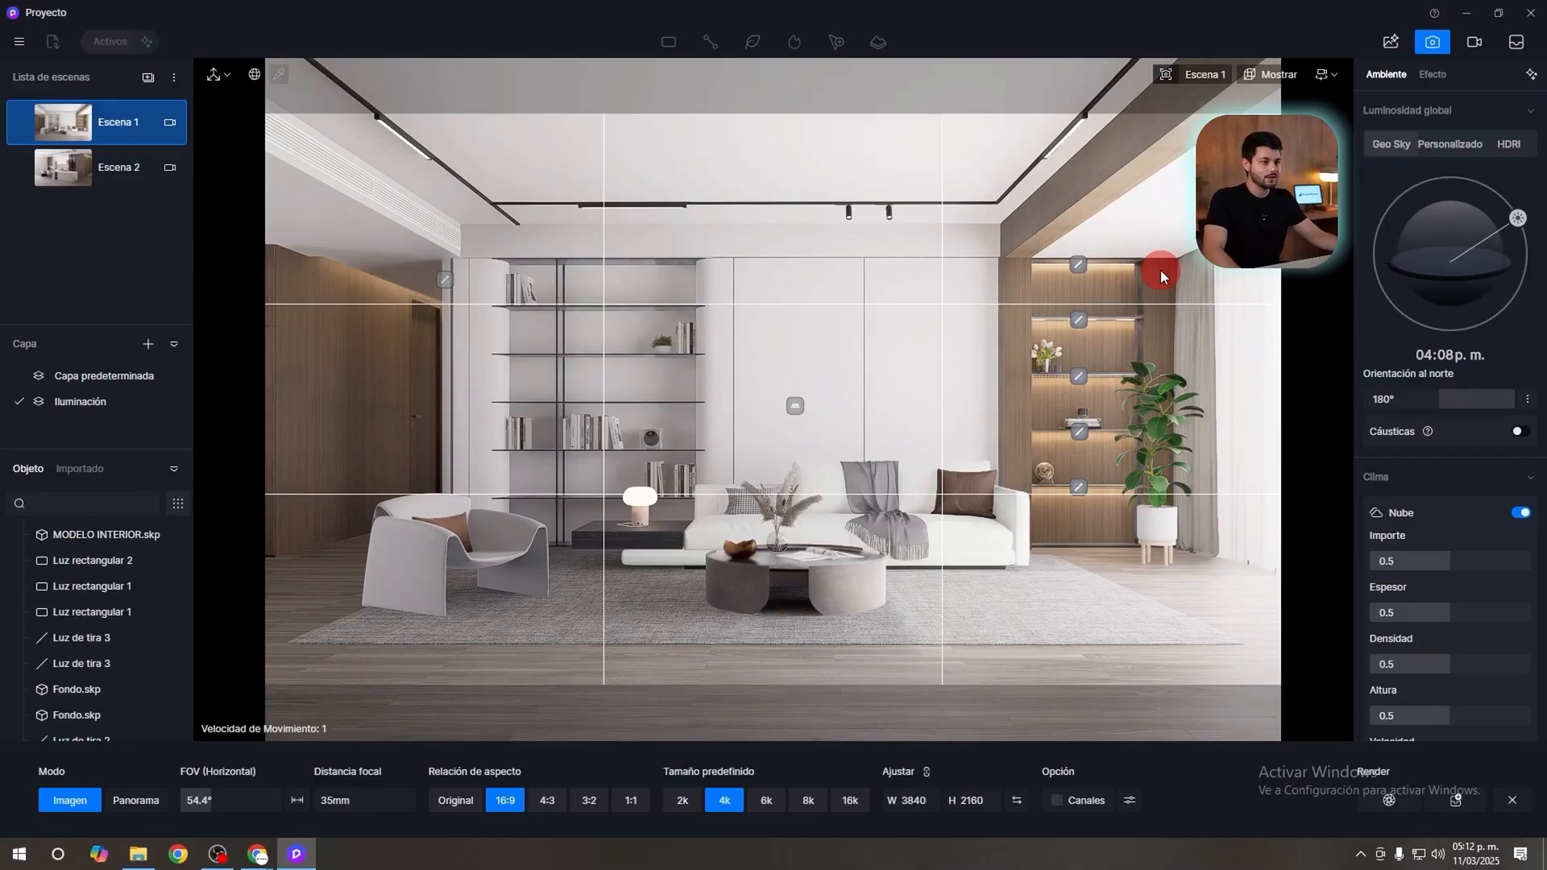
Move the Geo Sky sun to 03:17 p.m. and switch the global lighting to HDRI.
{"action": "left_click", "coordinate": [1397, 146]}
{"action": "left_click_drag", "start_coordinate": [1518, 225], "coordinate": [1505, 212]}
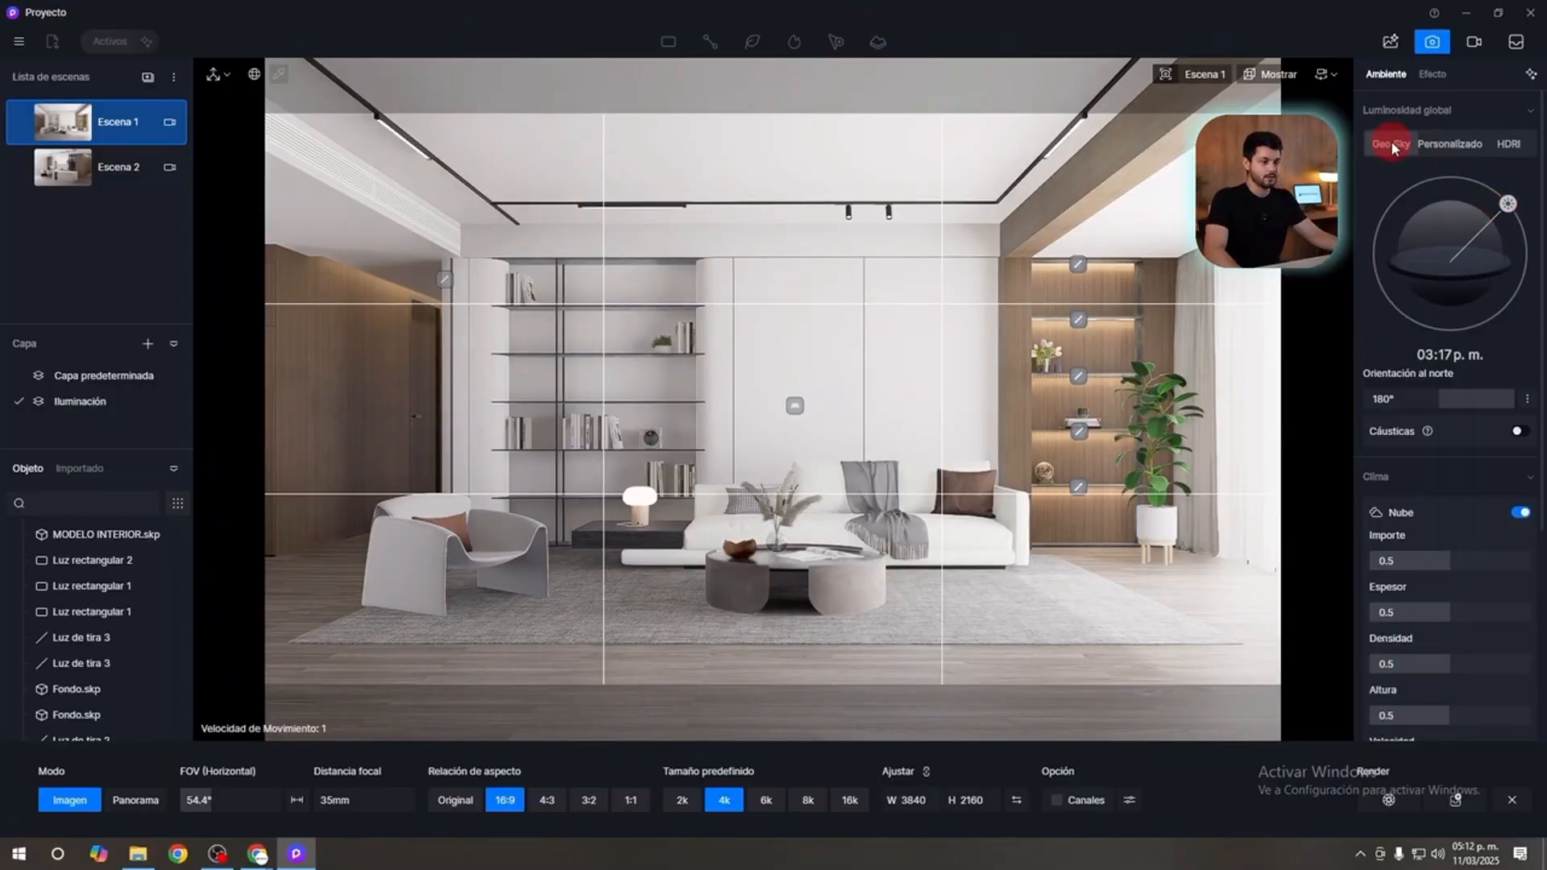
{"action": "left_click", "coordinate": [1508, 146]}
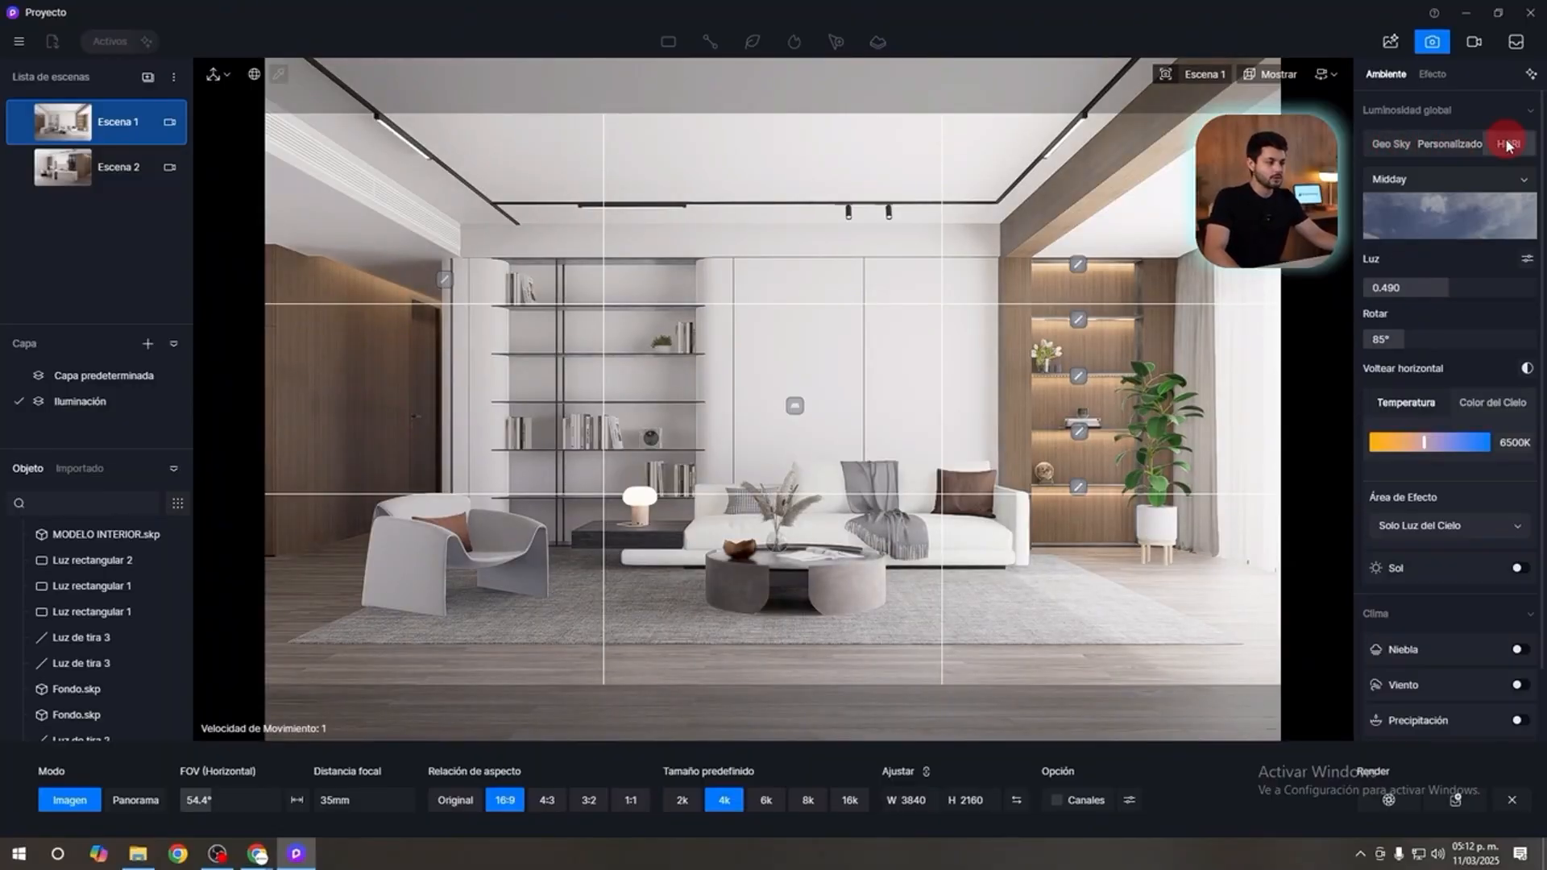
Turn the camera toward the exterior sky and apply the Early Morning HDRI preset.
{"action": "left_click", "coordinate": [1511, 189]}
{"action": "right_click_drag", "start_coordinate": [1057, 274], "coordinate": [1153, 302]}
{"action": "left_click", "coordinate": [1500, 184]}
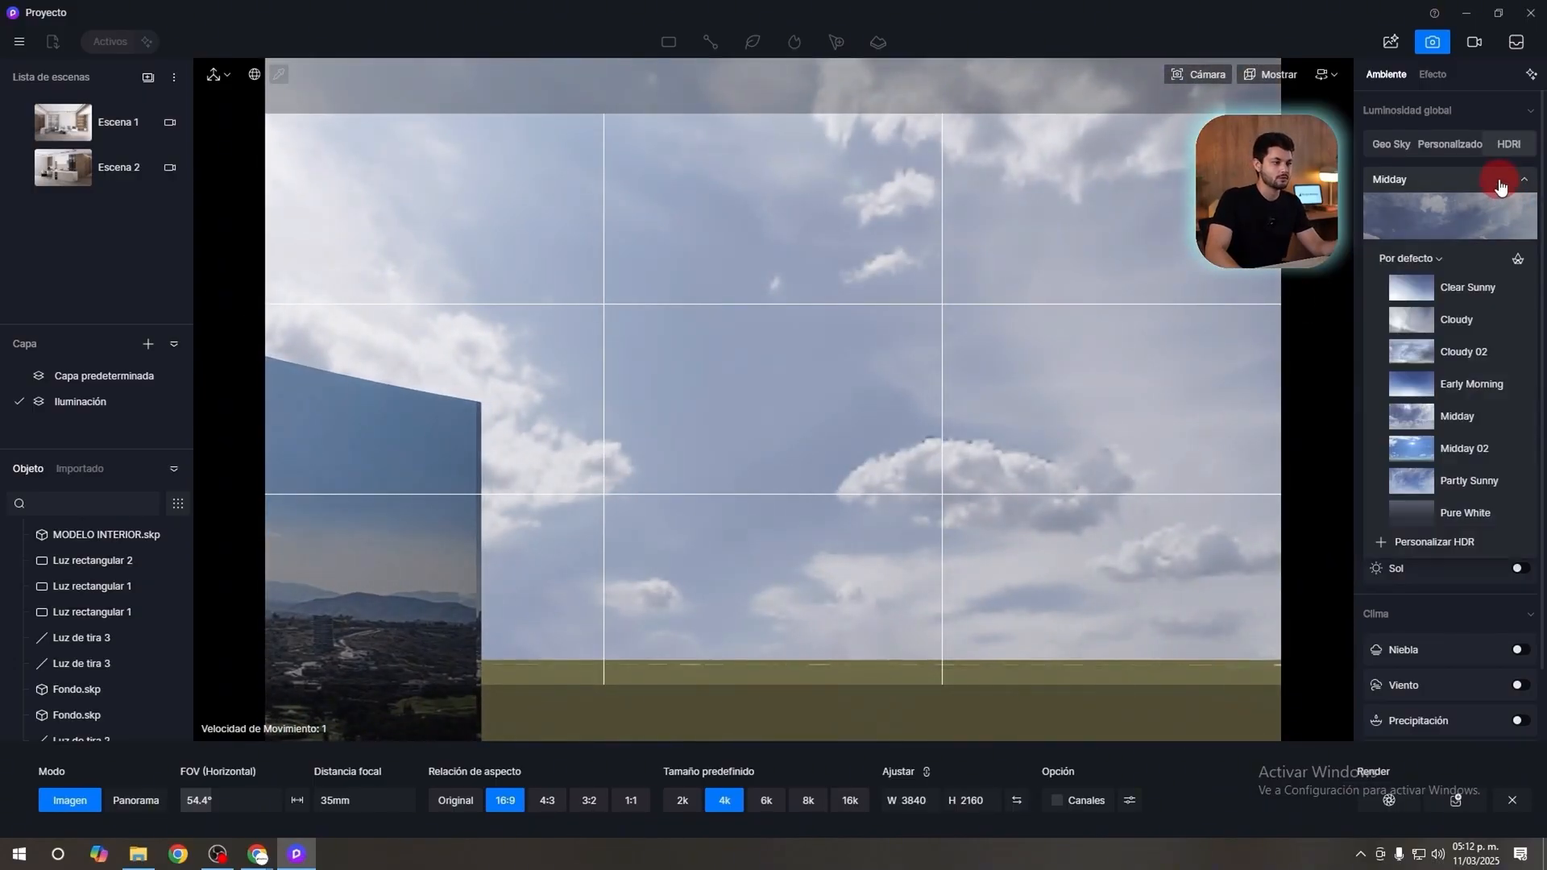
{"action": "left_click", "coordinate": [1475, 373]}
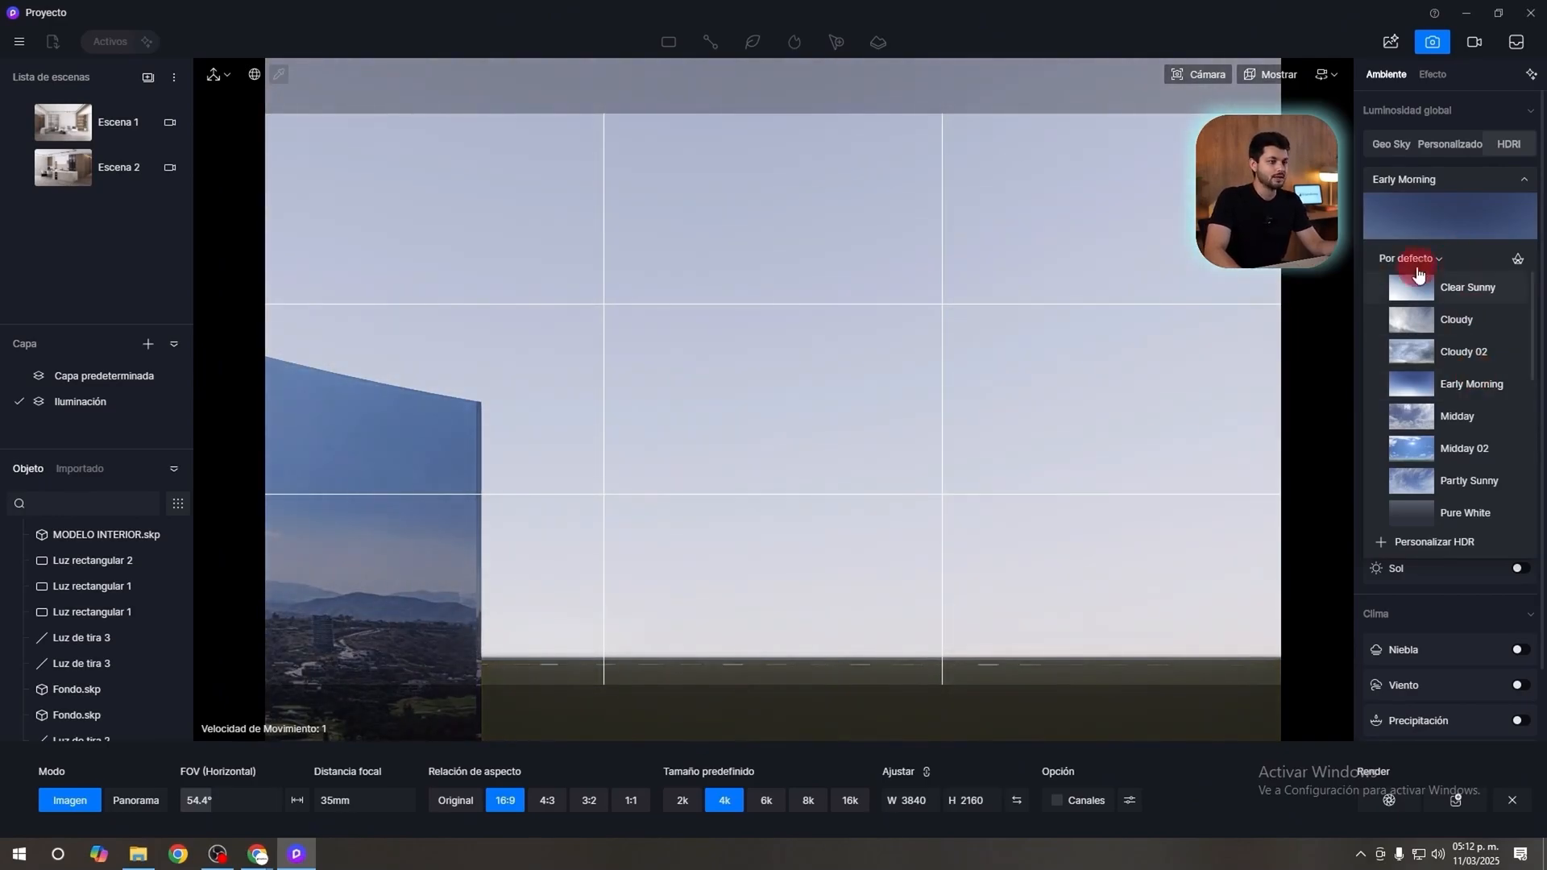
{"action": "left_click", "coordinate": [1452, 177]}
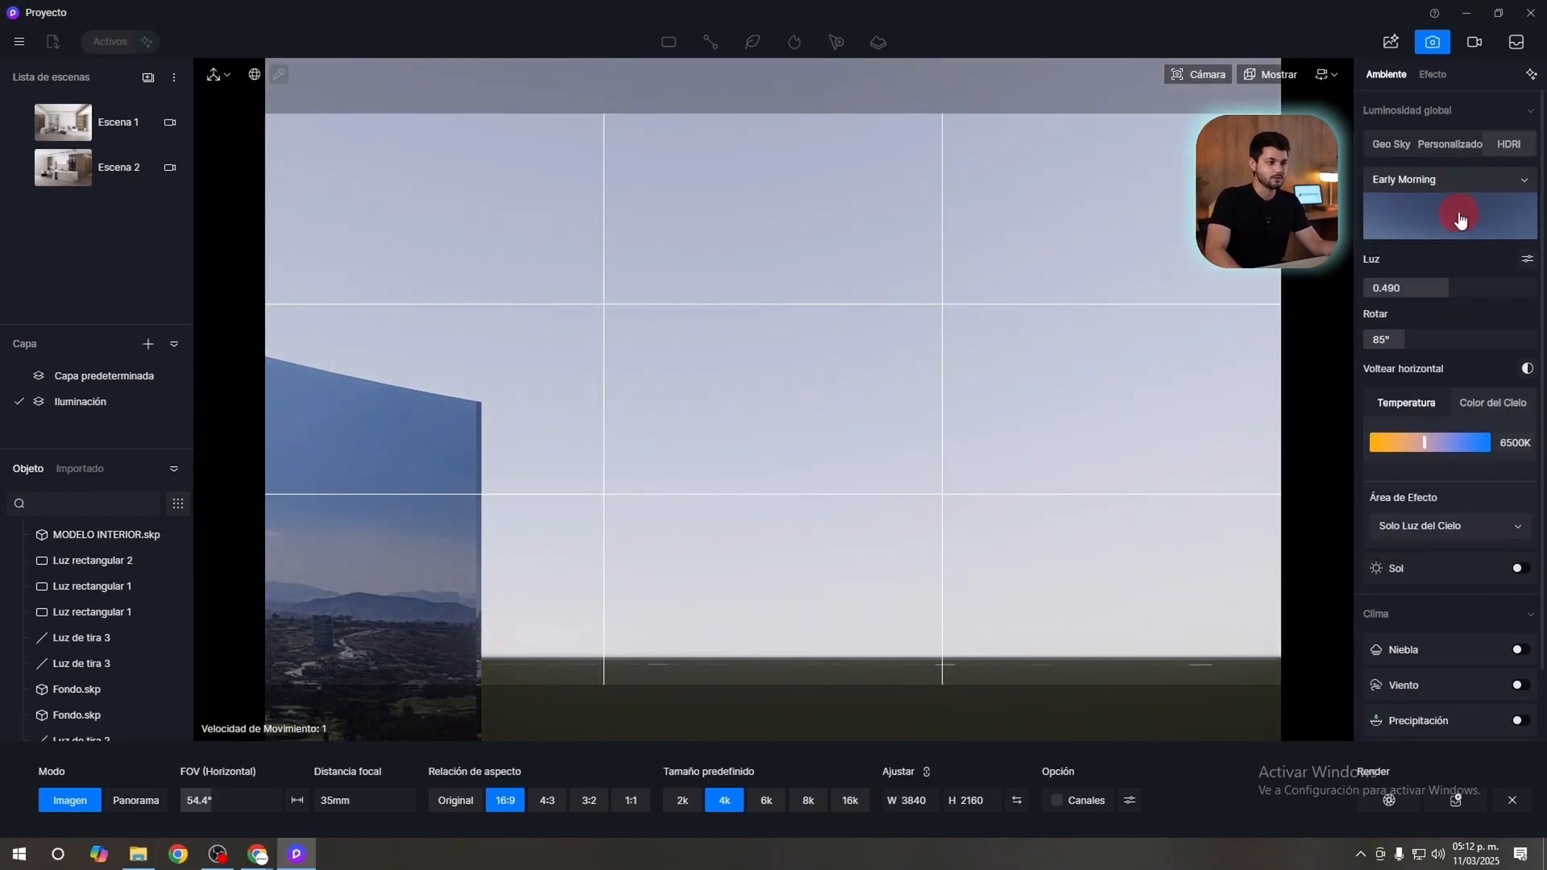
Try the Midday 02 HDRI preset on the sky and browse the remaining default presets.
{"action": "left_click", "coordinate": [1450, 187]}
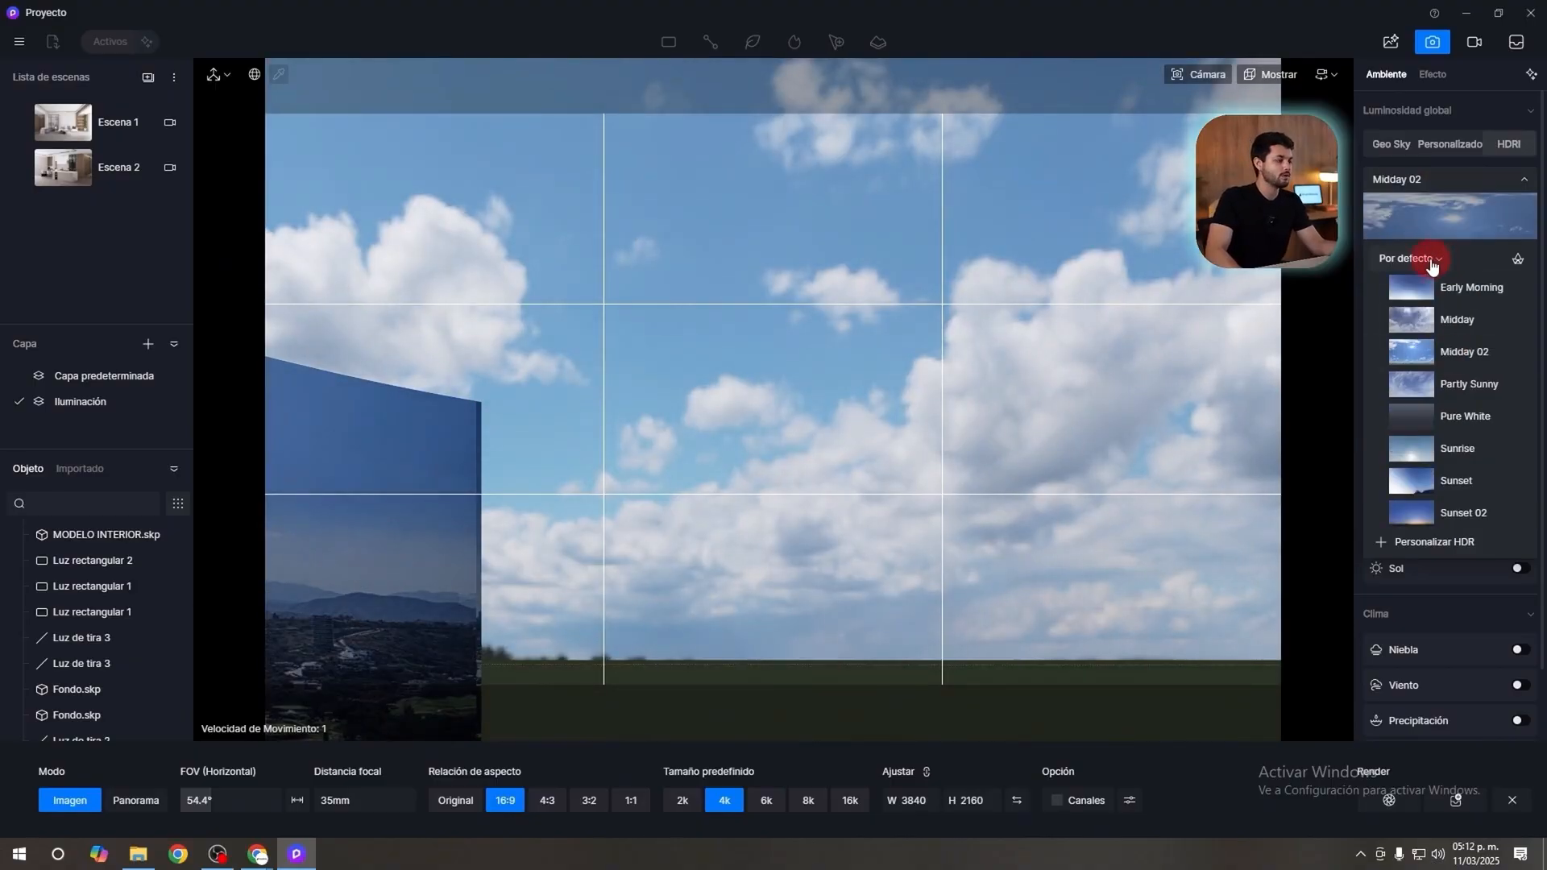
{"action": "left_click", "coordinate": [1431, 262]}
{"action": "left_click", "coordinate": [1432, 203]}
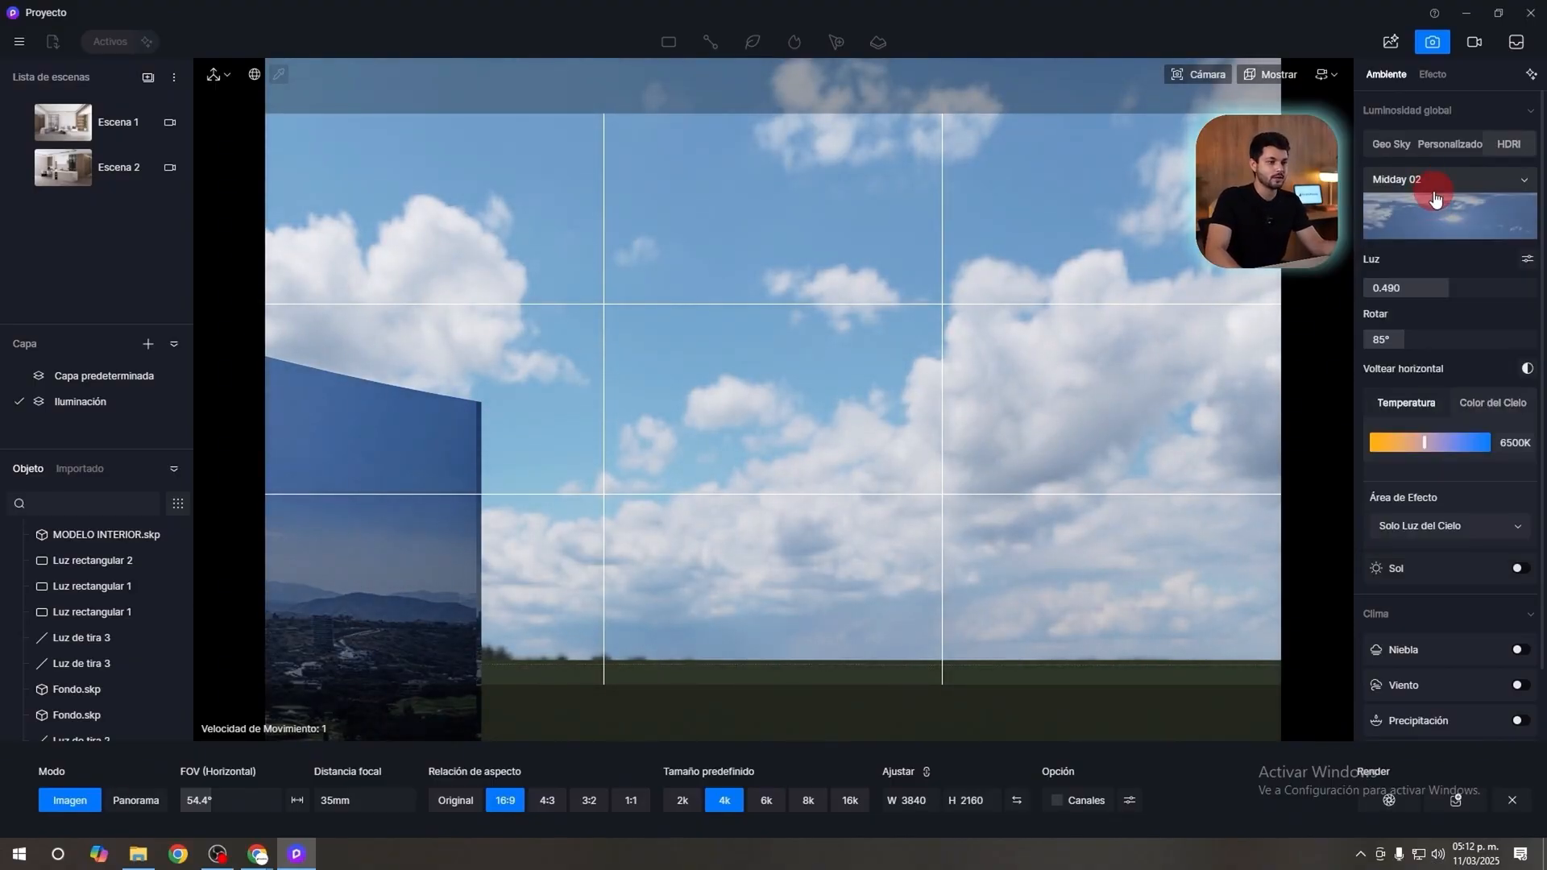
{"action": "left_click", "coordinate": [1435, 190]}
{"action": "scroll", "coordinate": [1444, 442], "scroll_direction": "down", "scroll_amount": 3}
{"action": "scroll", "coordinate": [1454, 458], "scroll_direction": "up", "scroll_amount": 6}
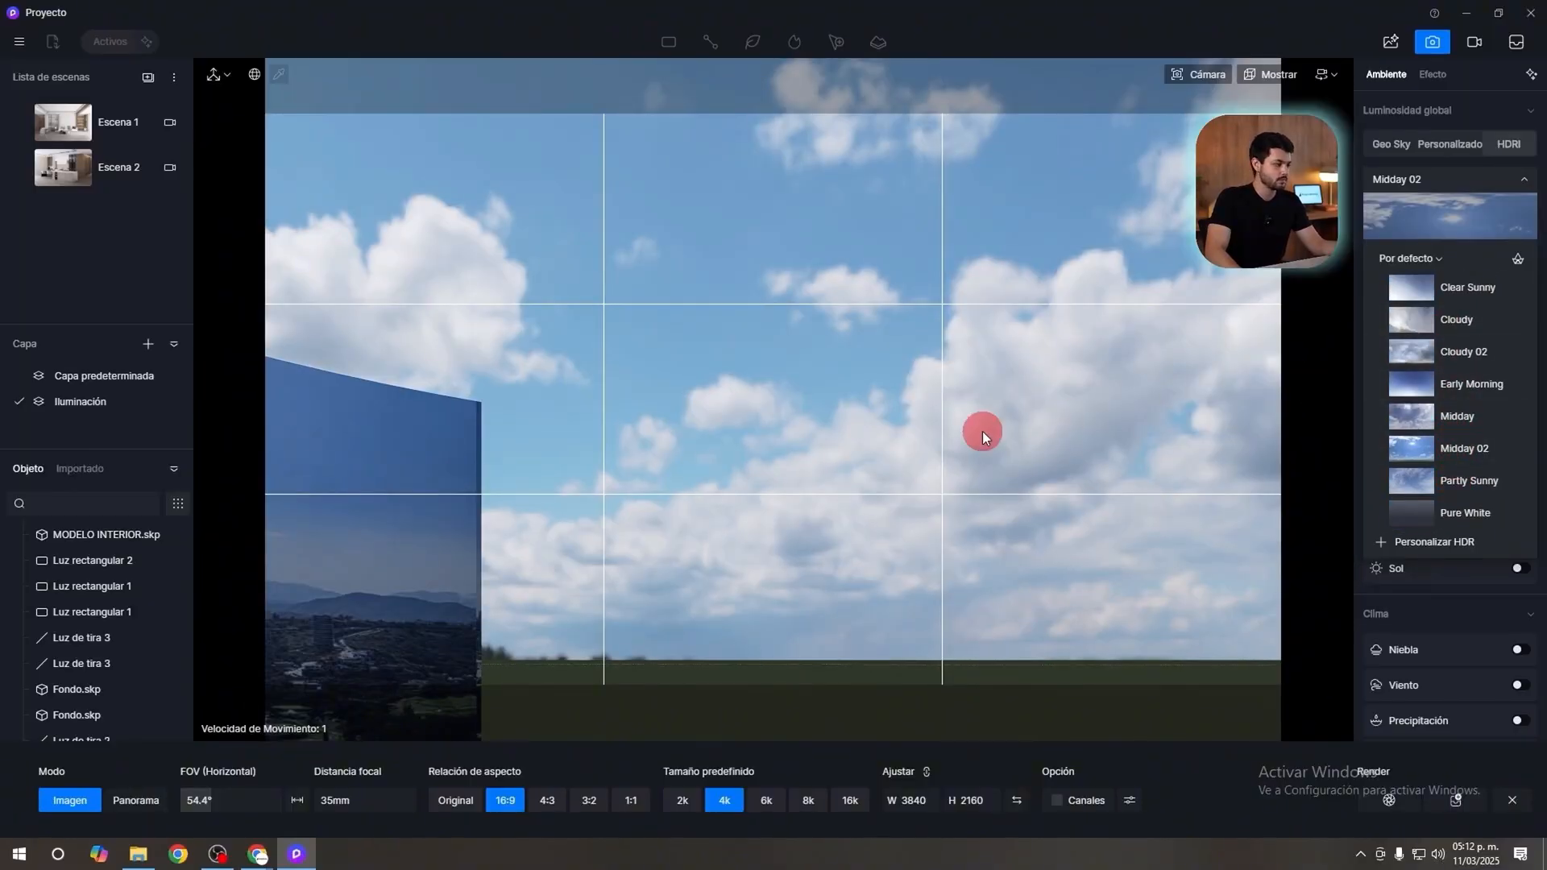
Return to Escena 1 and try the Pure White HDRI preset on the living room.
{"action": "left_click", "coordinate": [92, 132]}
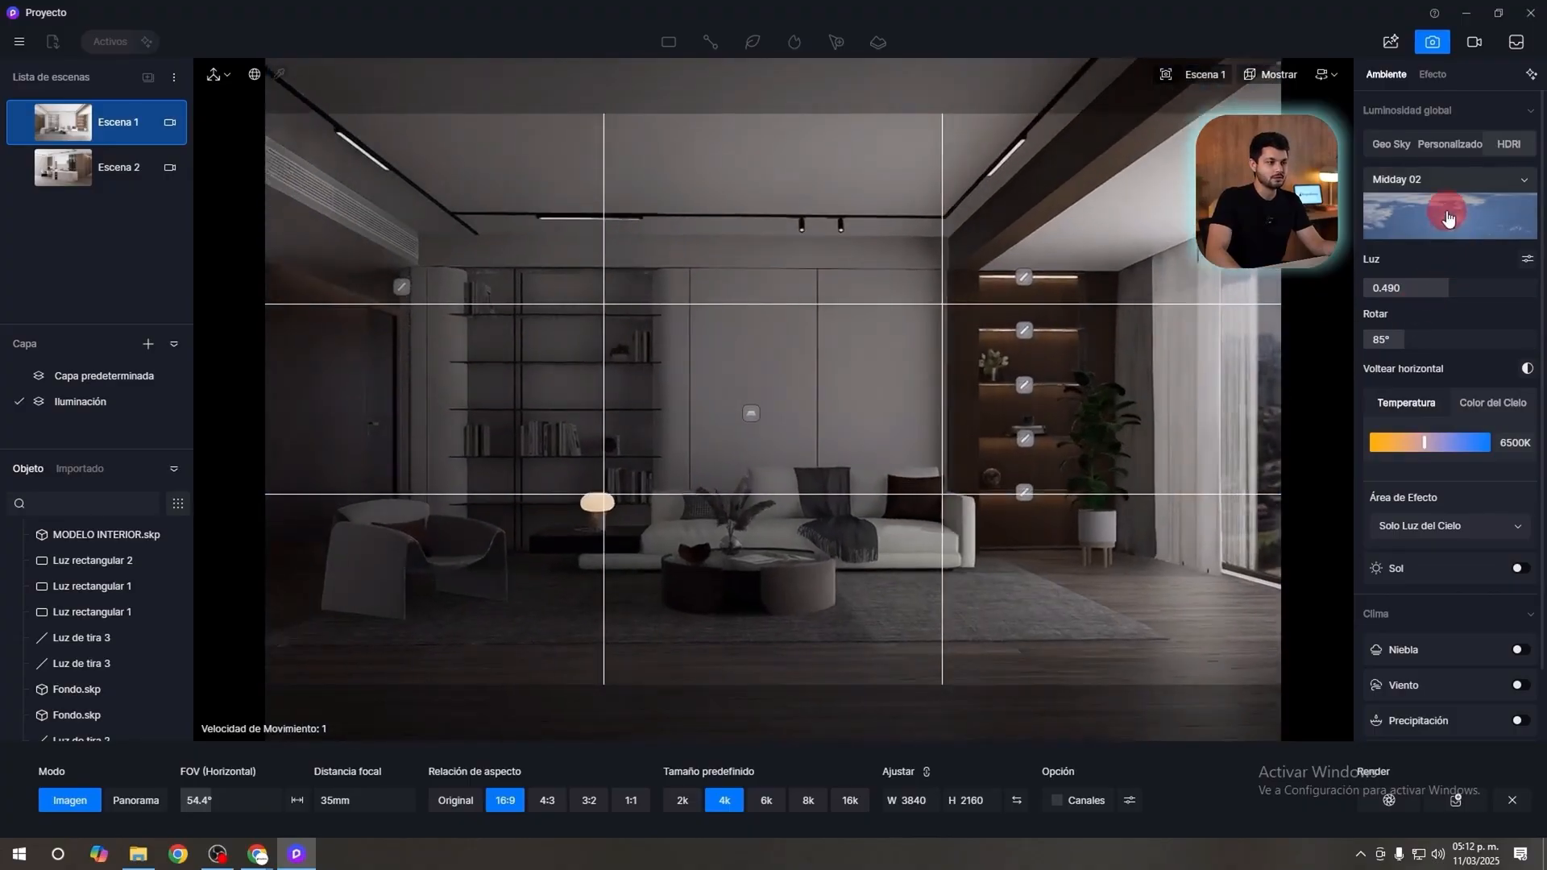
{"action": "left_click", "coordinate": [1393, 145]}
{"action": "left_click", "coordinate": [1509, 145]}
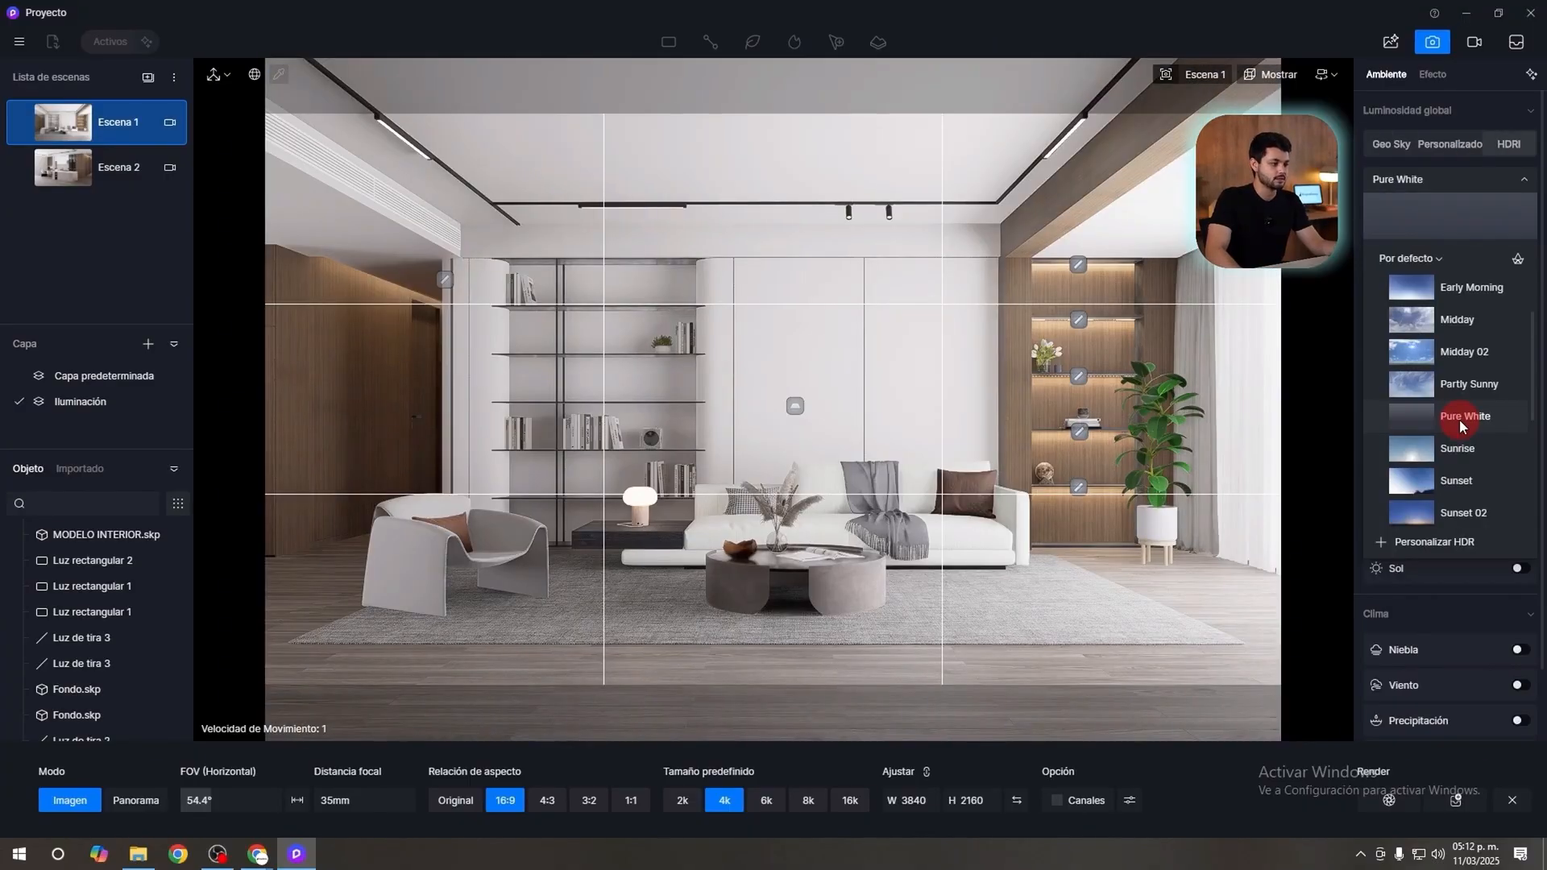
{"action": "left_click", "coordinate": [1462, 417]}
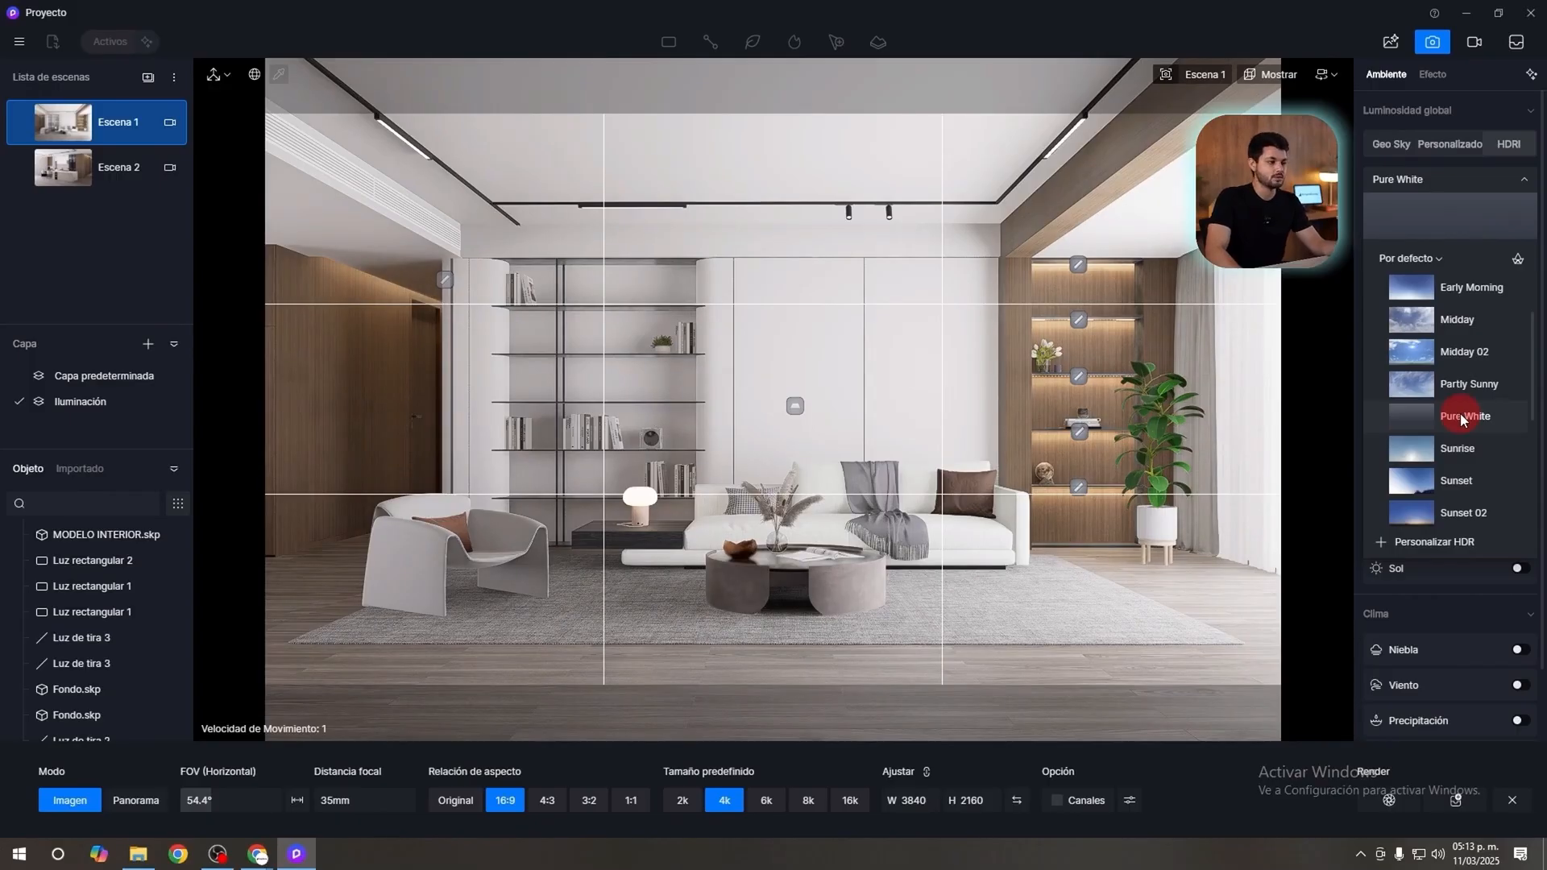
Apply the Cloudy HDRI preset to the interior and look through the other default skies.
{"action": "scroll", "coordinate": [1463, 417], "scroll_direction": "up", "scroll_amount": 2}
{"action": "left_click", "coordinate": [1460, 322]}
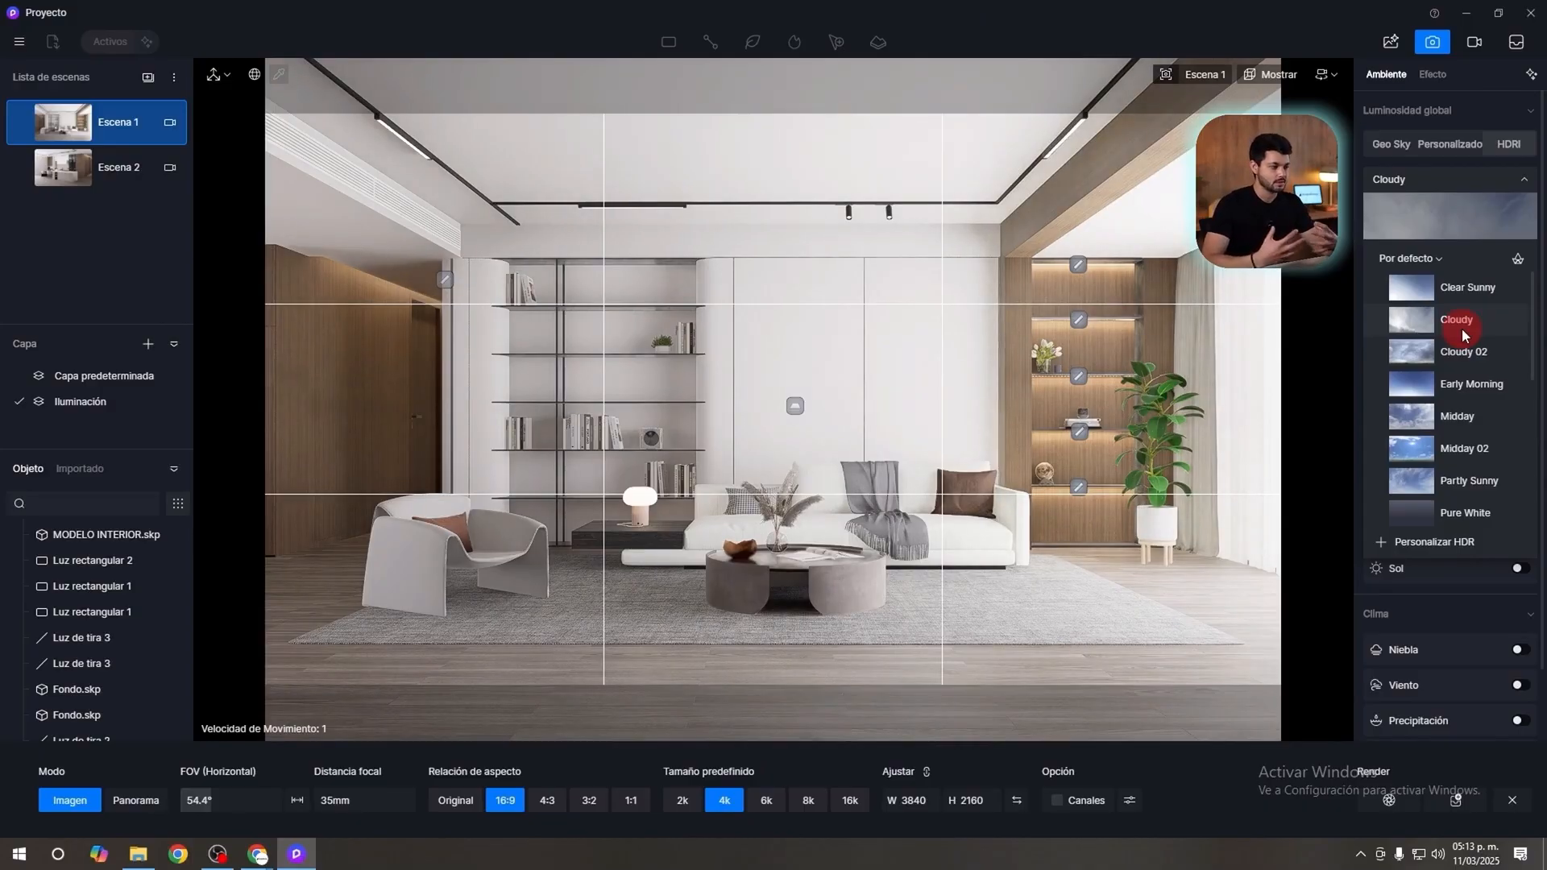
{"action": "scroll", "coordinate": [1465, 334], "scroll_direction": "down", "scroll_amount": 3}
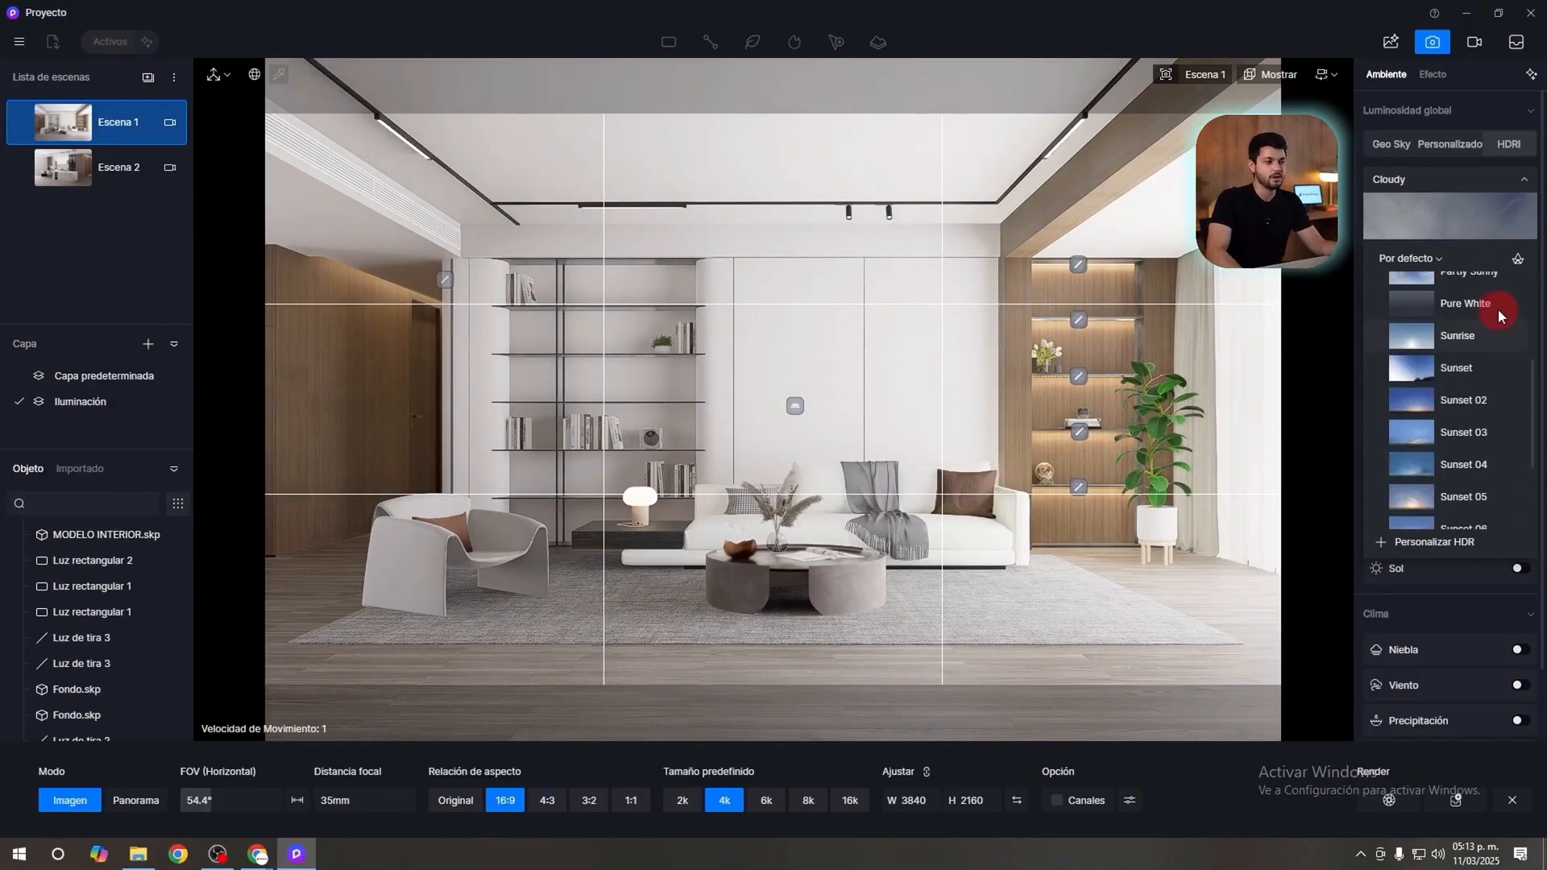
{"action": "left_click", "coordinate": [1467, 258]}
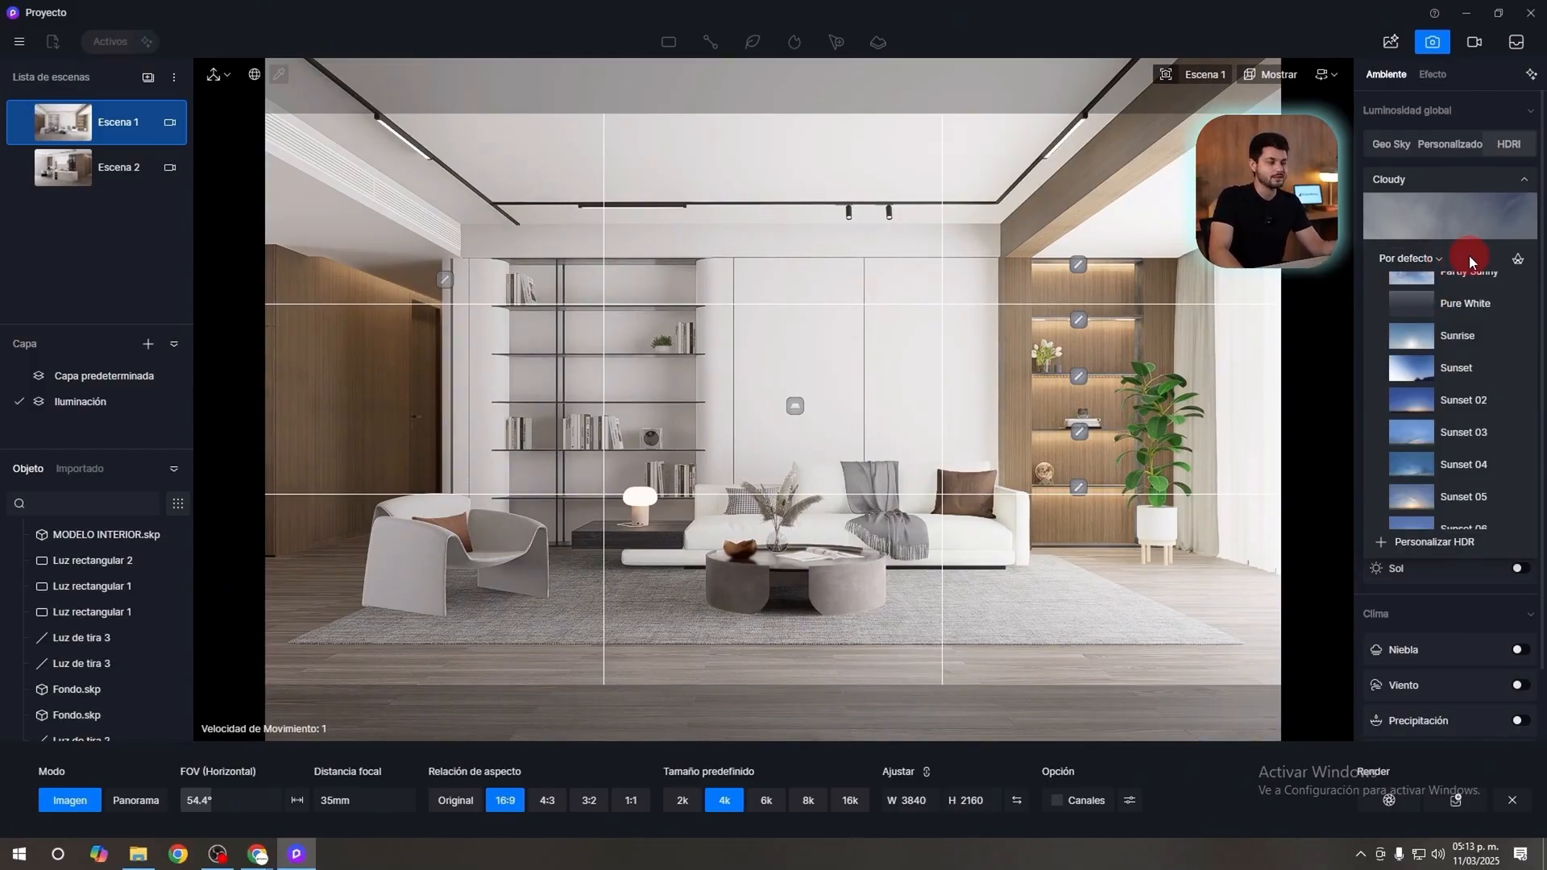
Switch to the Poly Haven website in Chrome and open its HDRIs library.
{"action": "mouse_move", "coordinate": [268, 854]}
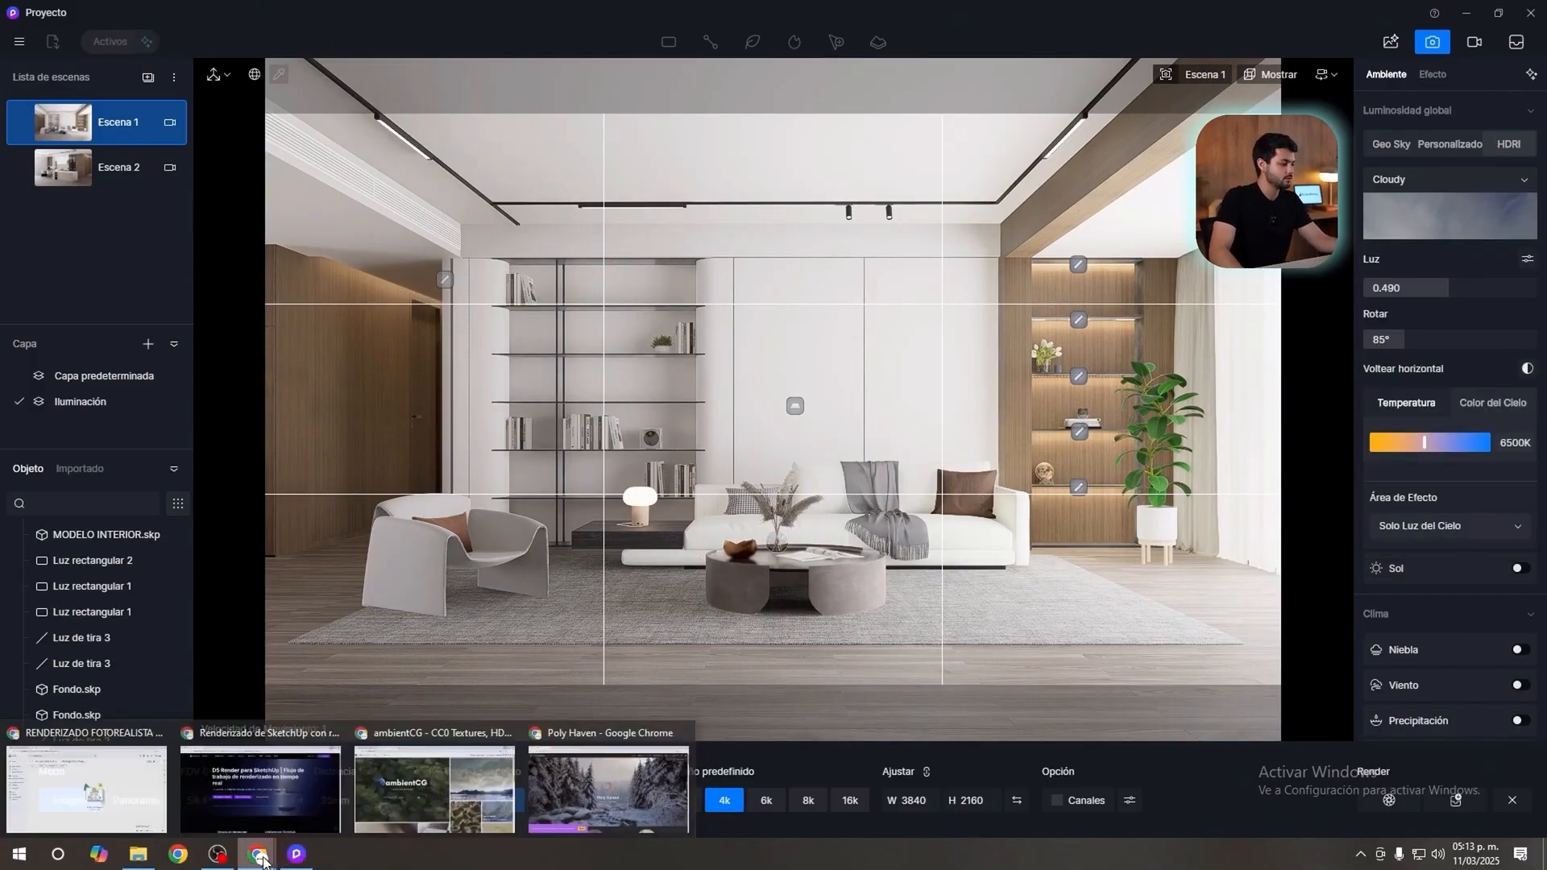
{"action": "left_click", "coordinate": [593, 790]}
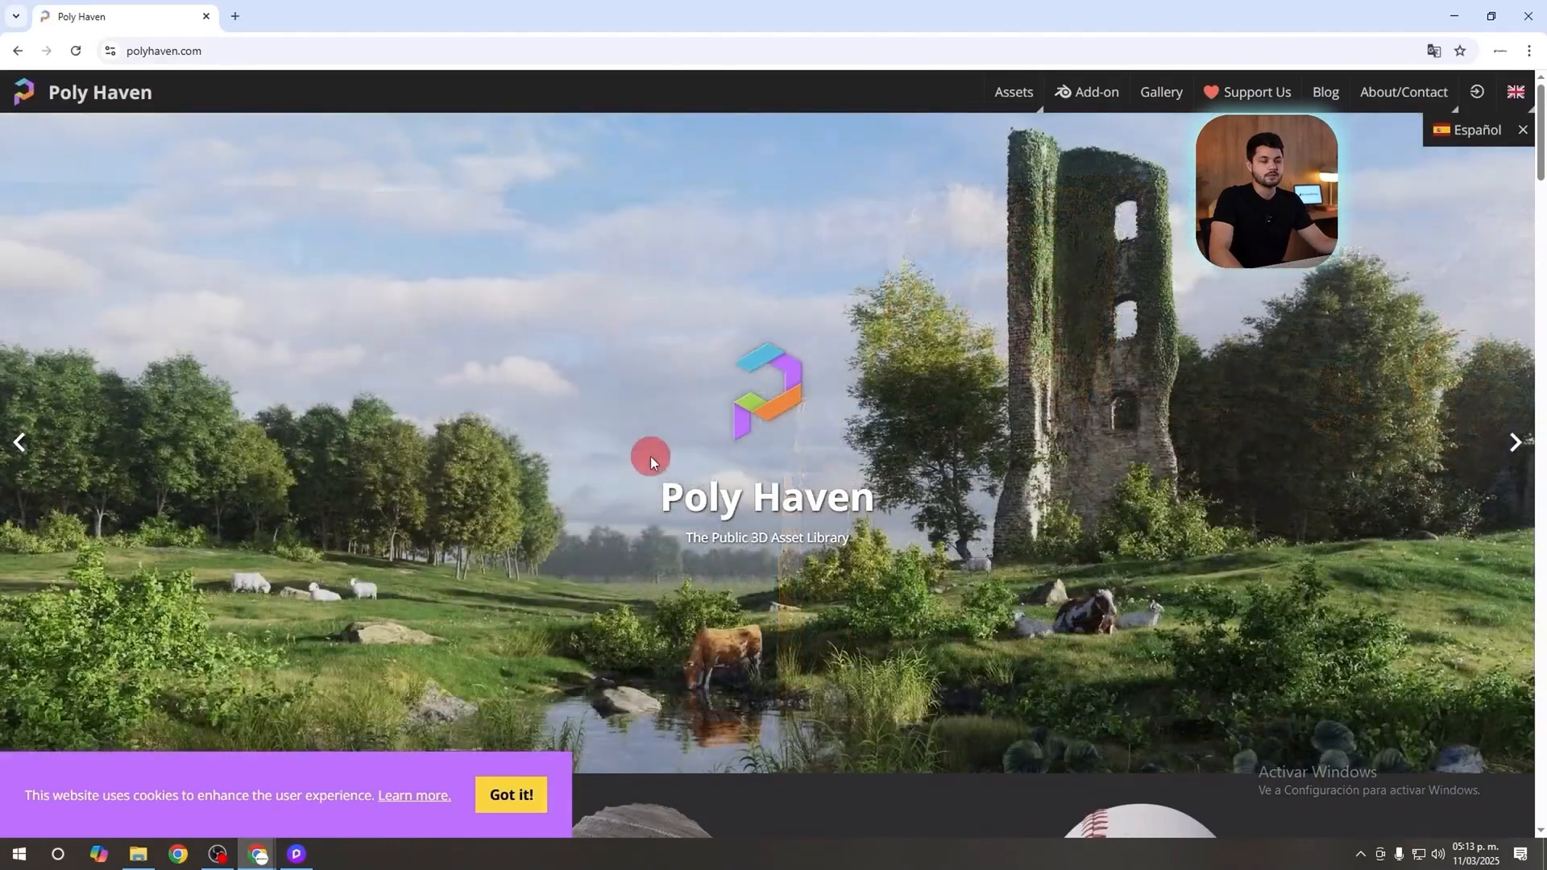
{"action": "scroll", "coordinate": [882, 414], "scroll_direction": "down", "scroll_amount": 3}
{"action": "scroll", "coordinate": [882, 413], "scroll_direction": "up", "scroll_amount": 1}
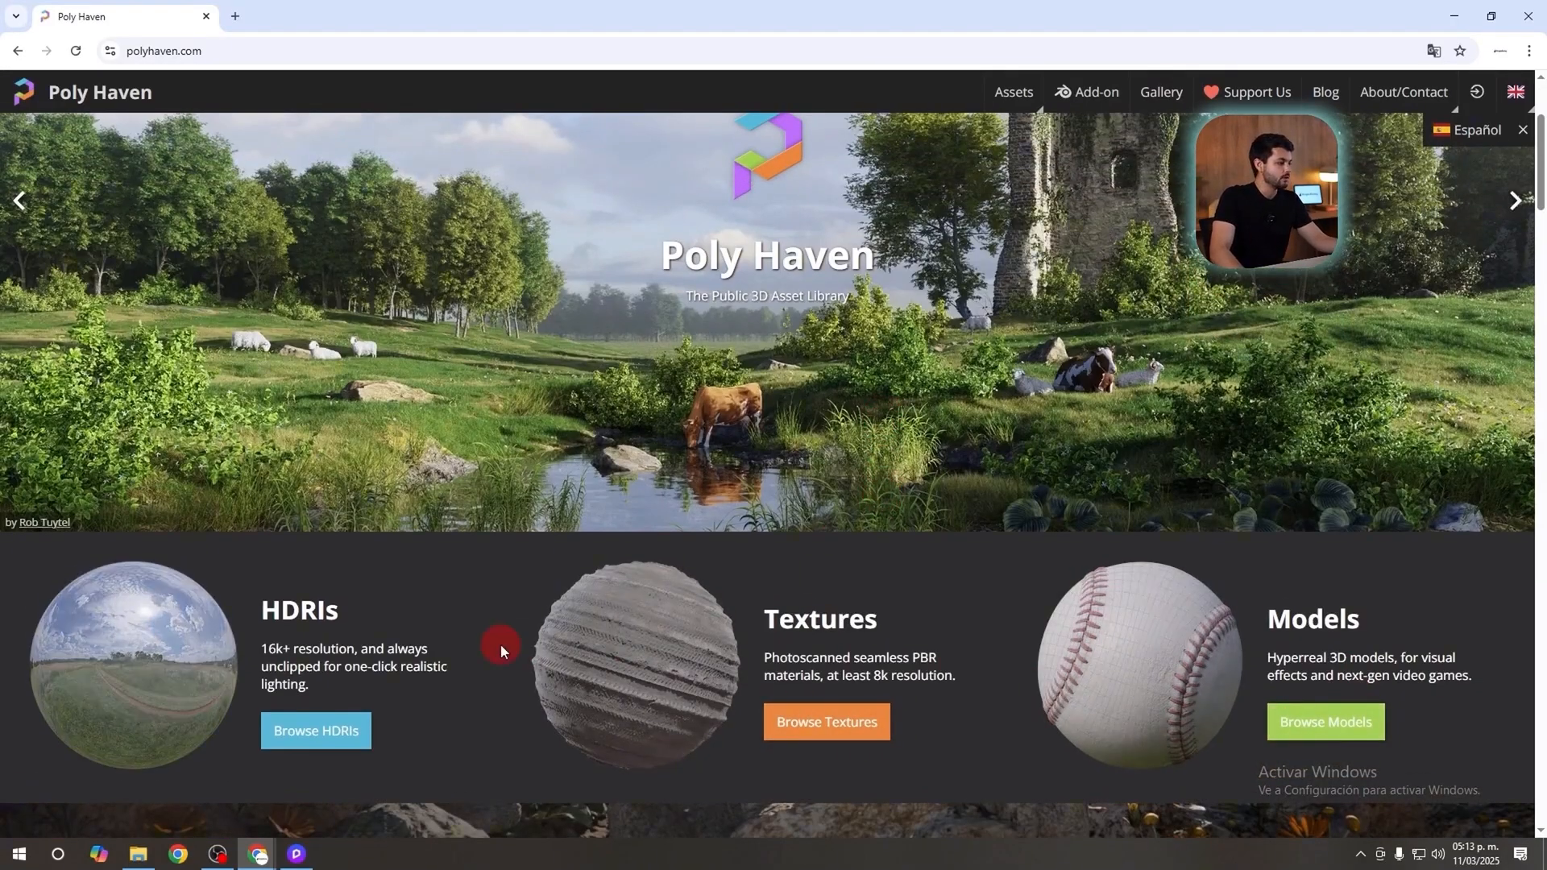
{"action": "scroll", "coordinate": [451, 649], "scroll_direction": "down", "scroll_amount": 1}
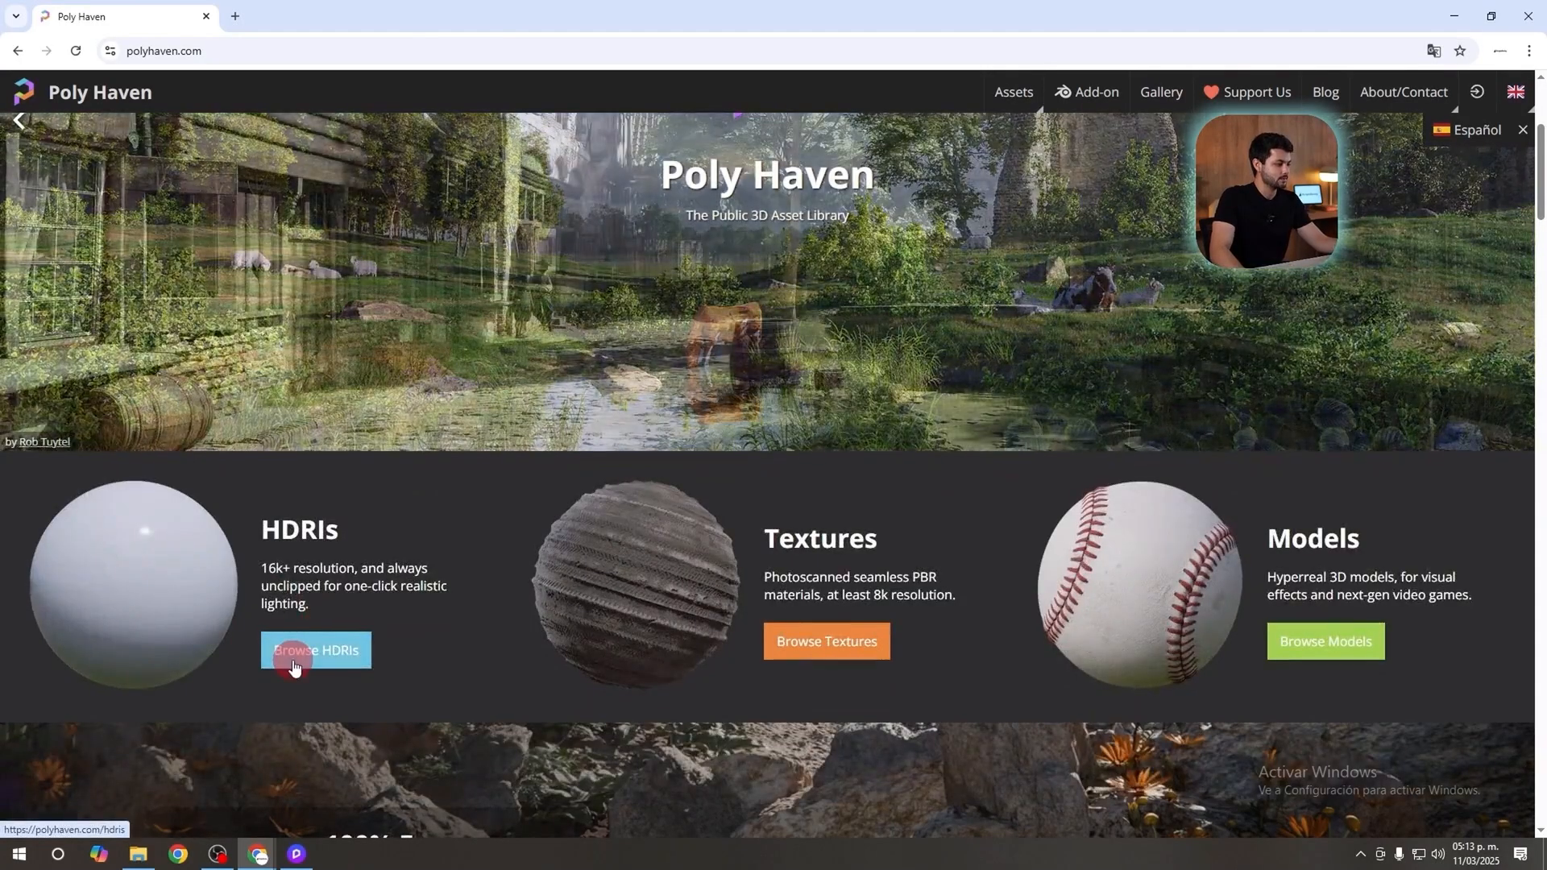
{"action": "left_click", "coordinate": [294, 657]}
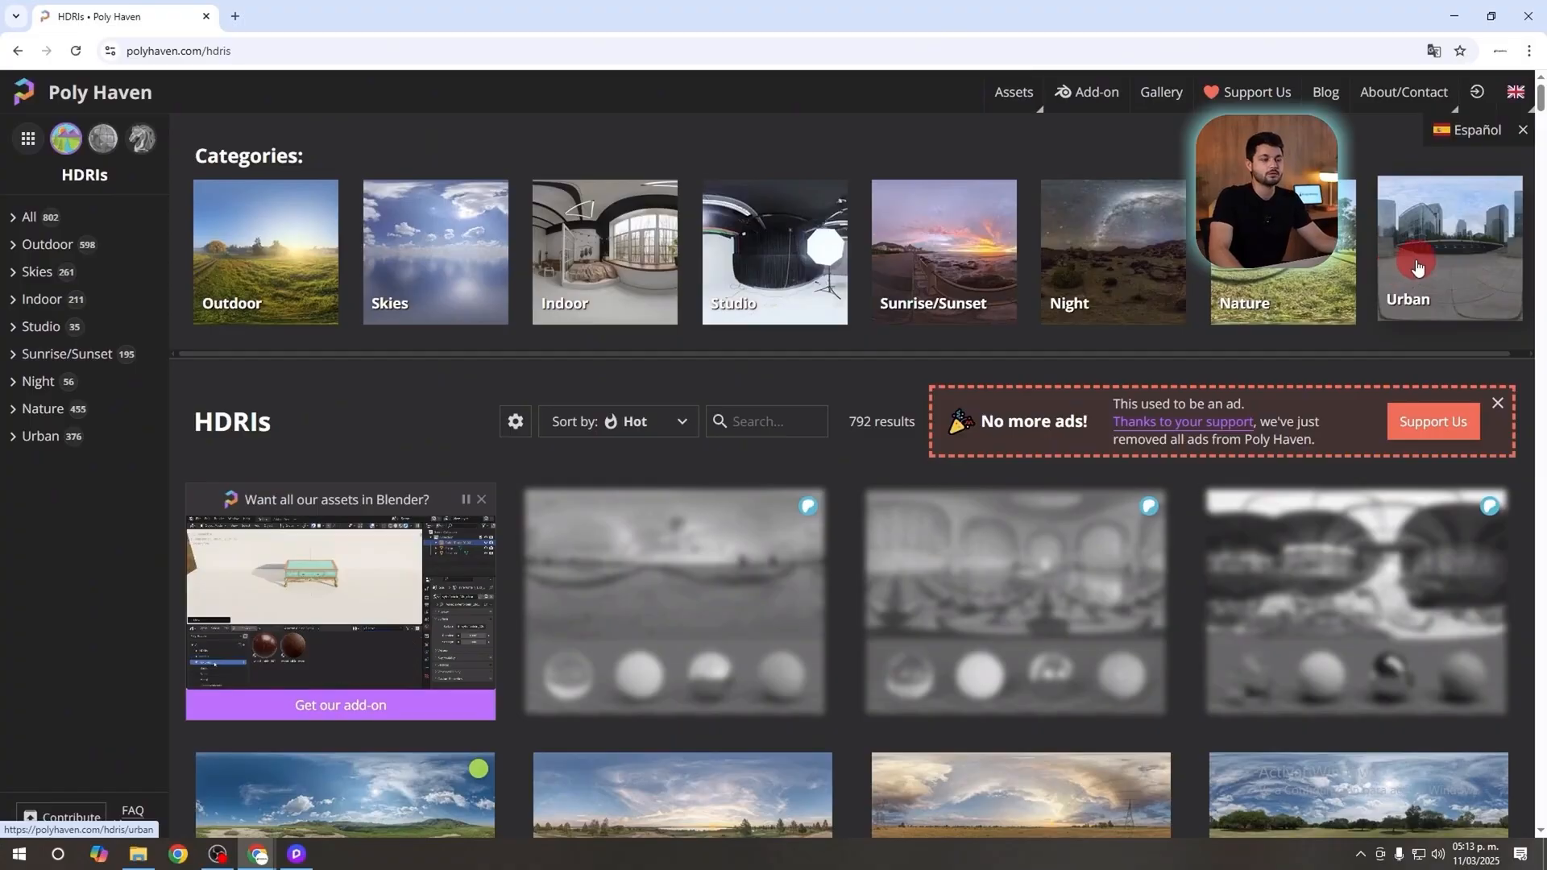
Browse the HDRI catalogue and open the Mud Road (Pure Sky) asset page.
{"action": "scroll", "coordinate": [715, 414], "scroll_direction": "down", "scroll_amount": 3}
{"action": "scroll", "coordinate": [875, 458], "scroll_direction": "up", "scroll_amount": 3}
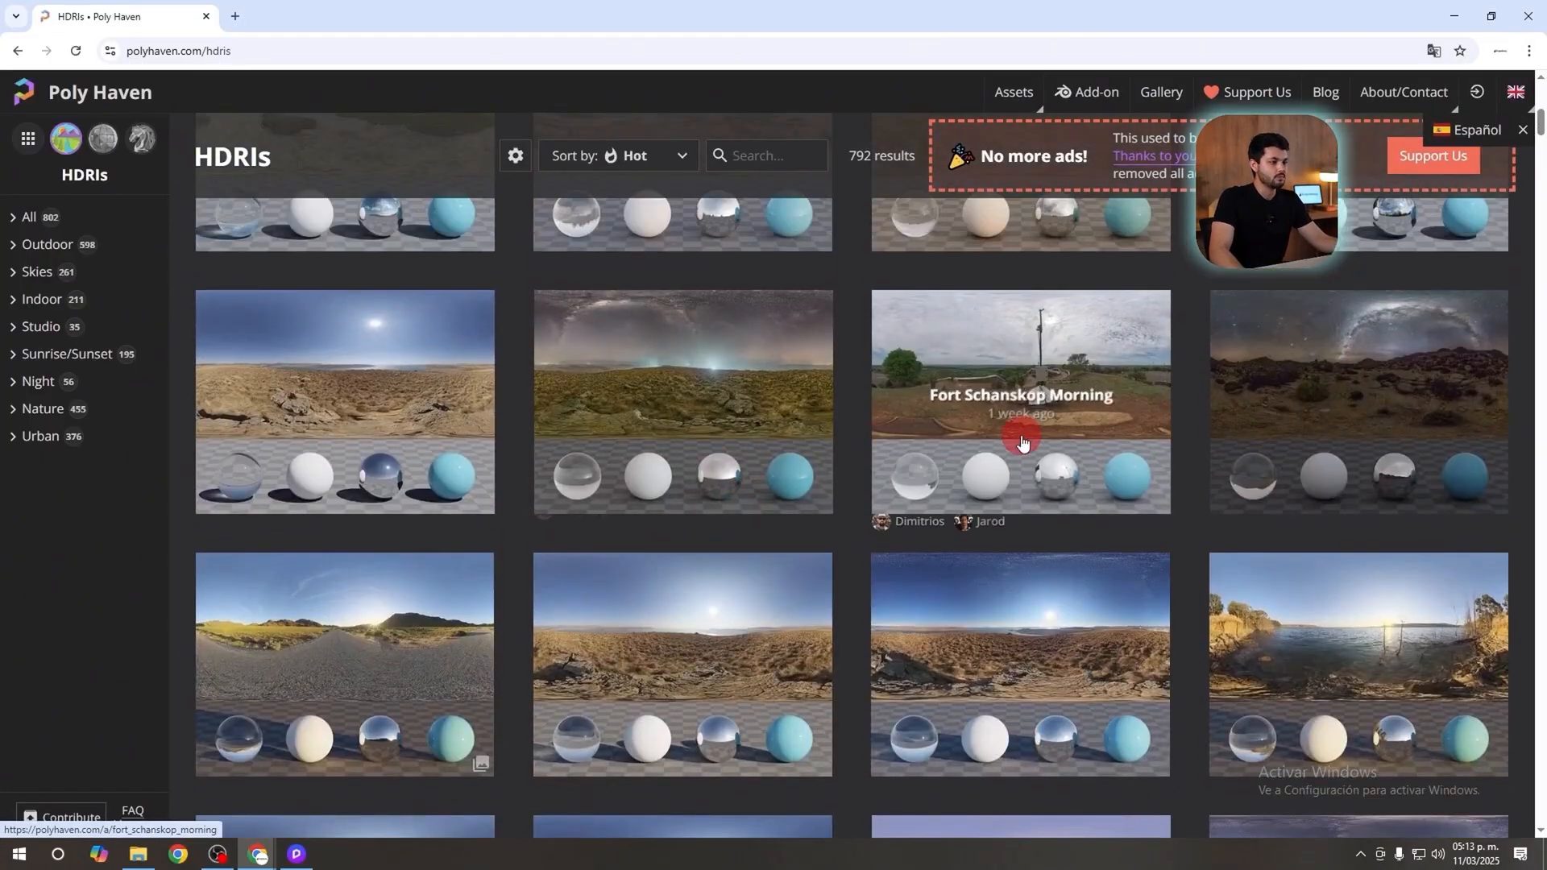
{"action": "scroll", "coordinate": [495, 471], "scroll_direction": "down", "scroll_amount": 4}
{"action": "scroll", "coordinate": [594, 508], "scroll_direction": "down", "scroll_amount": 7}
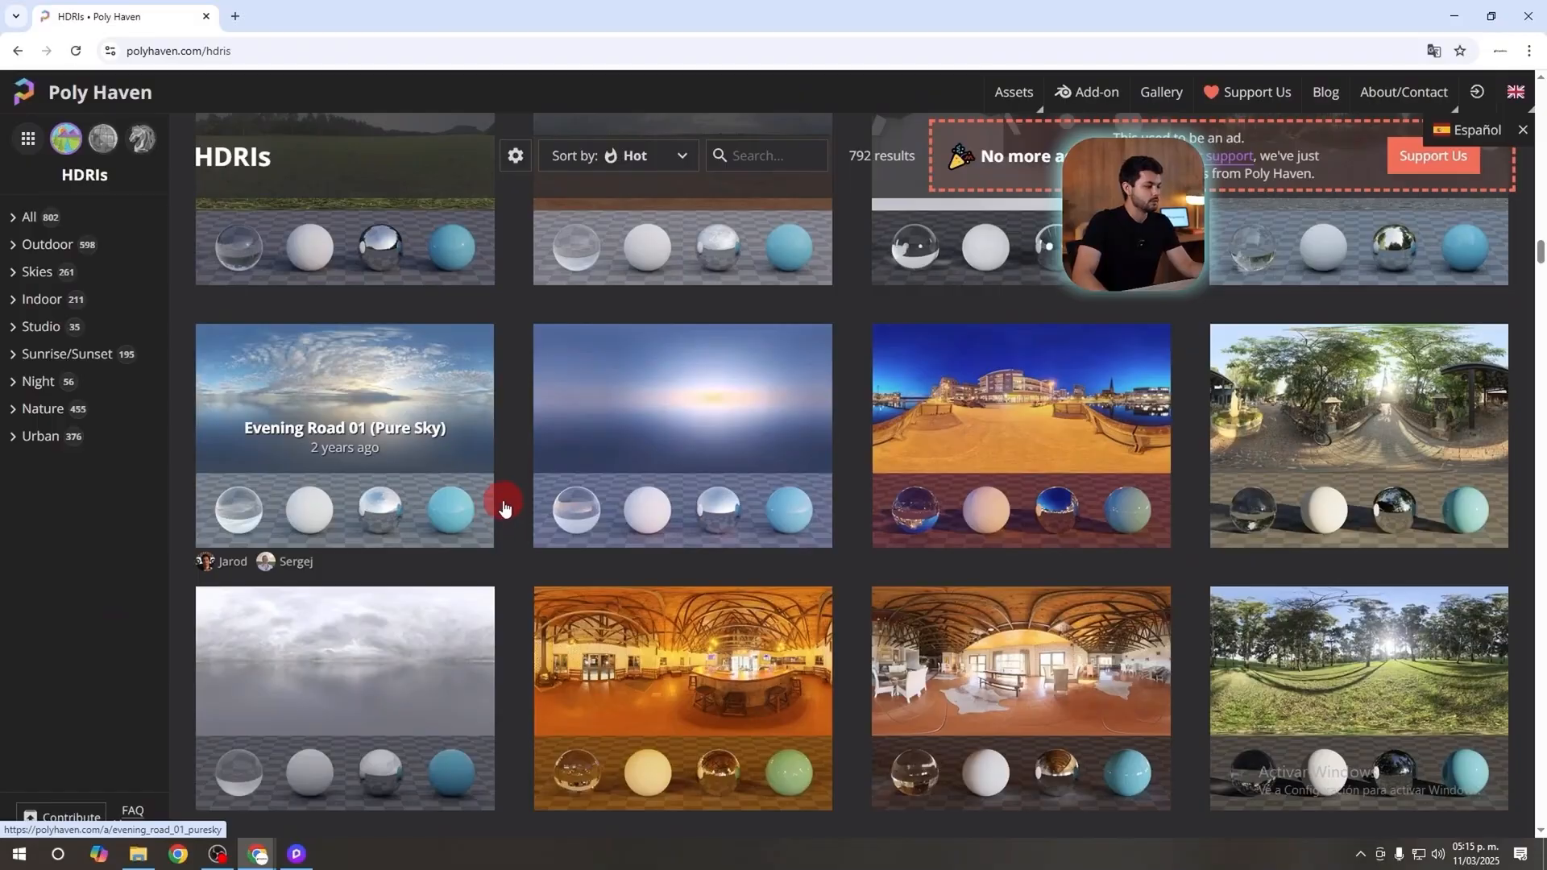
{"action": "scroll", "coordinate": [507, 504], "scroll_direction": "down", "scroll_amount": 2}
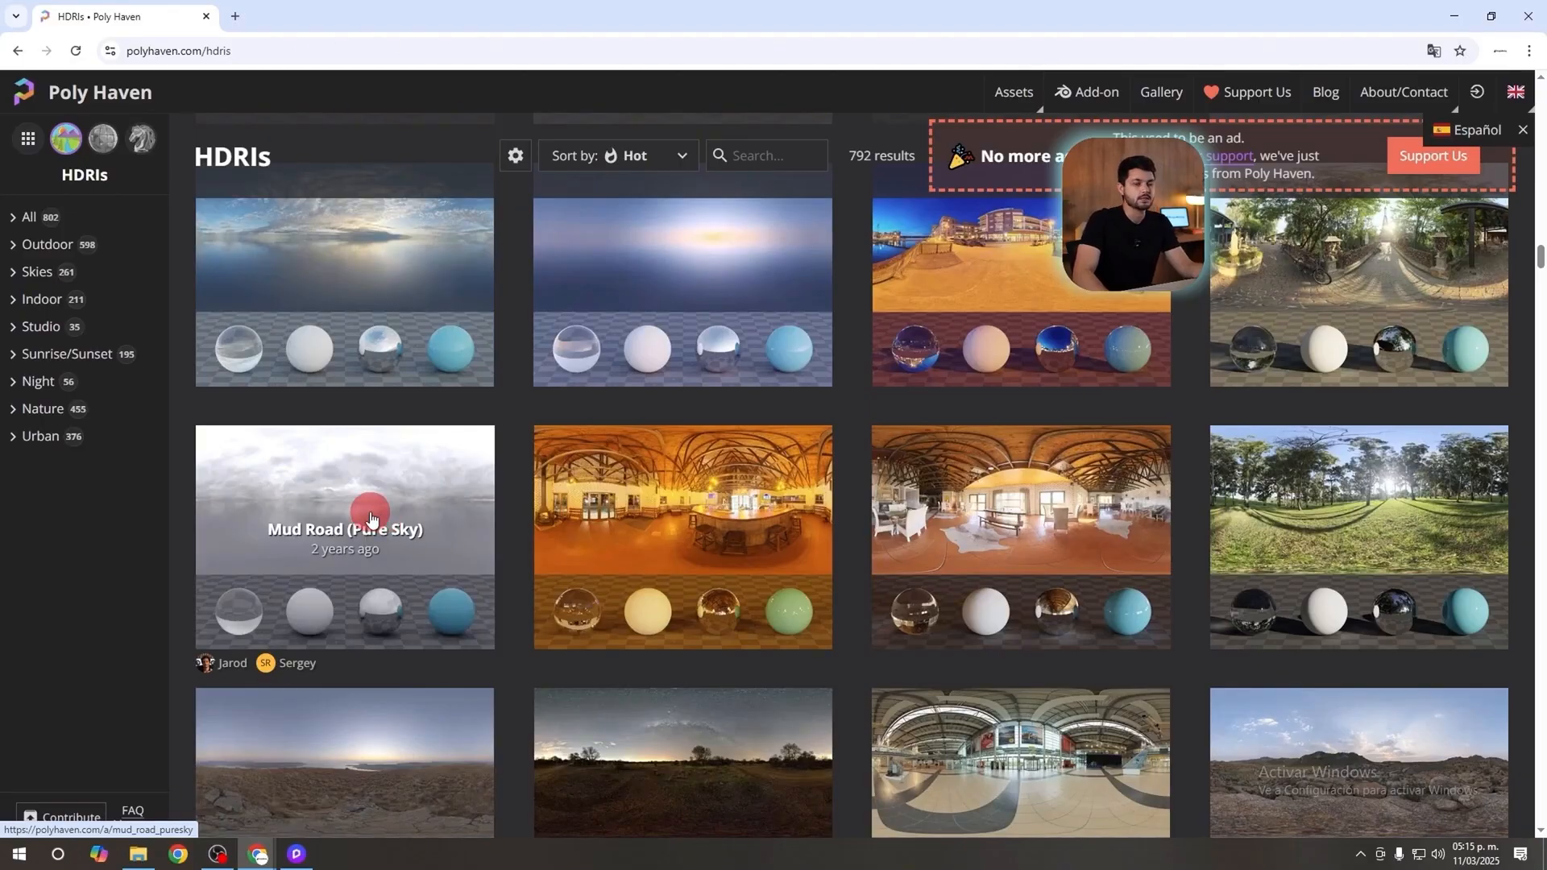
{"action": "left_click", "coordinate": [370, 518]}
Download the Mud Road (Pure Sky) HDRI at 8K resolution in EXR format.
{"action": "left_click", "coordinate": [1279, 146]}
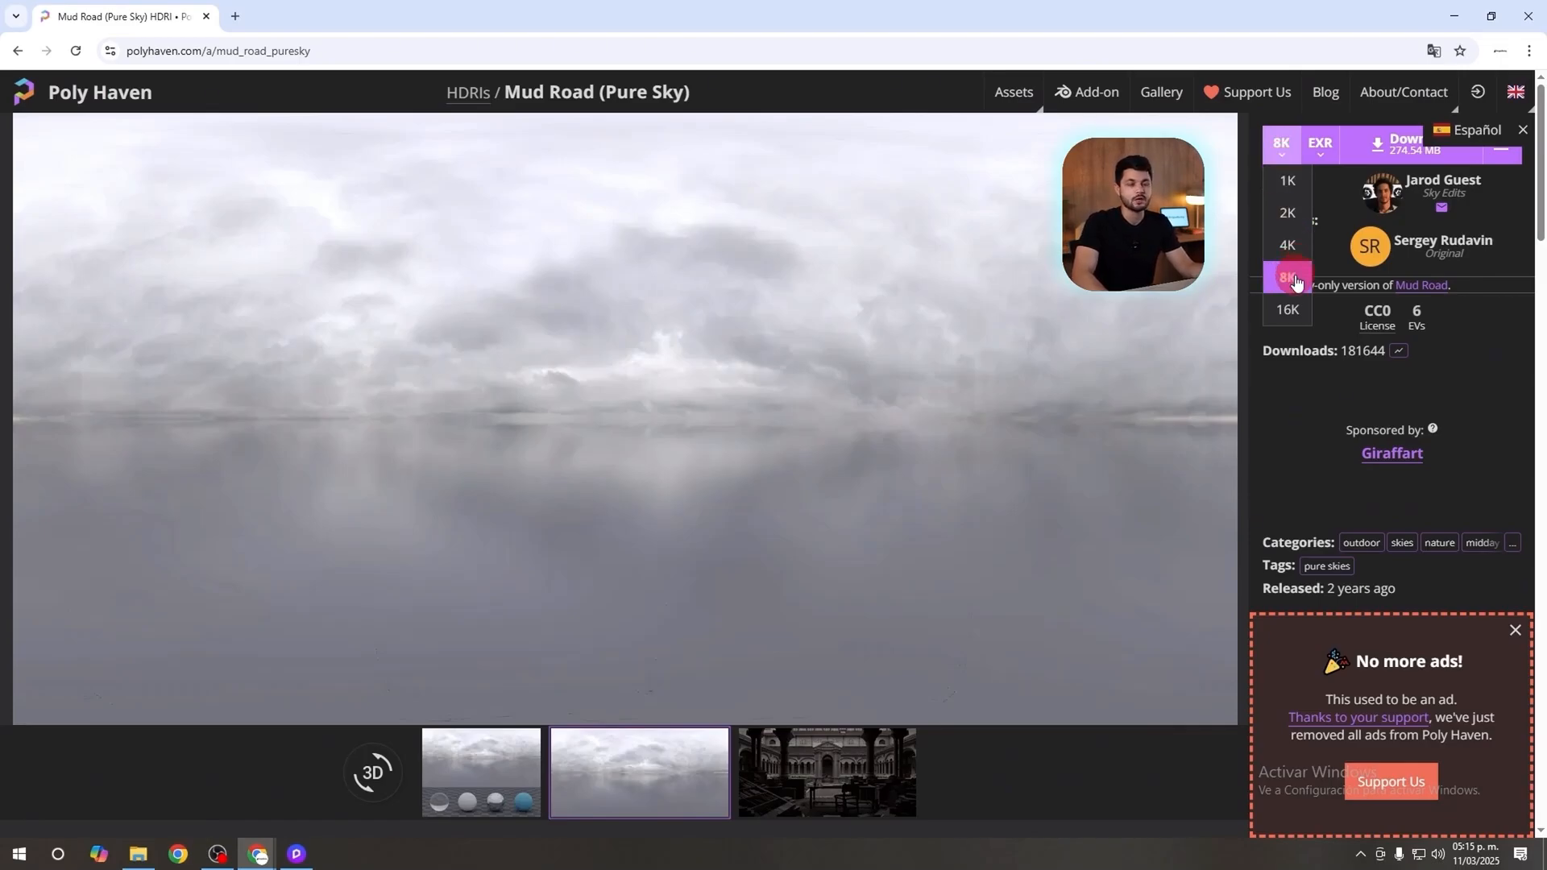
{"action": "left_click", "coordinate": [1288, 158]}
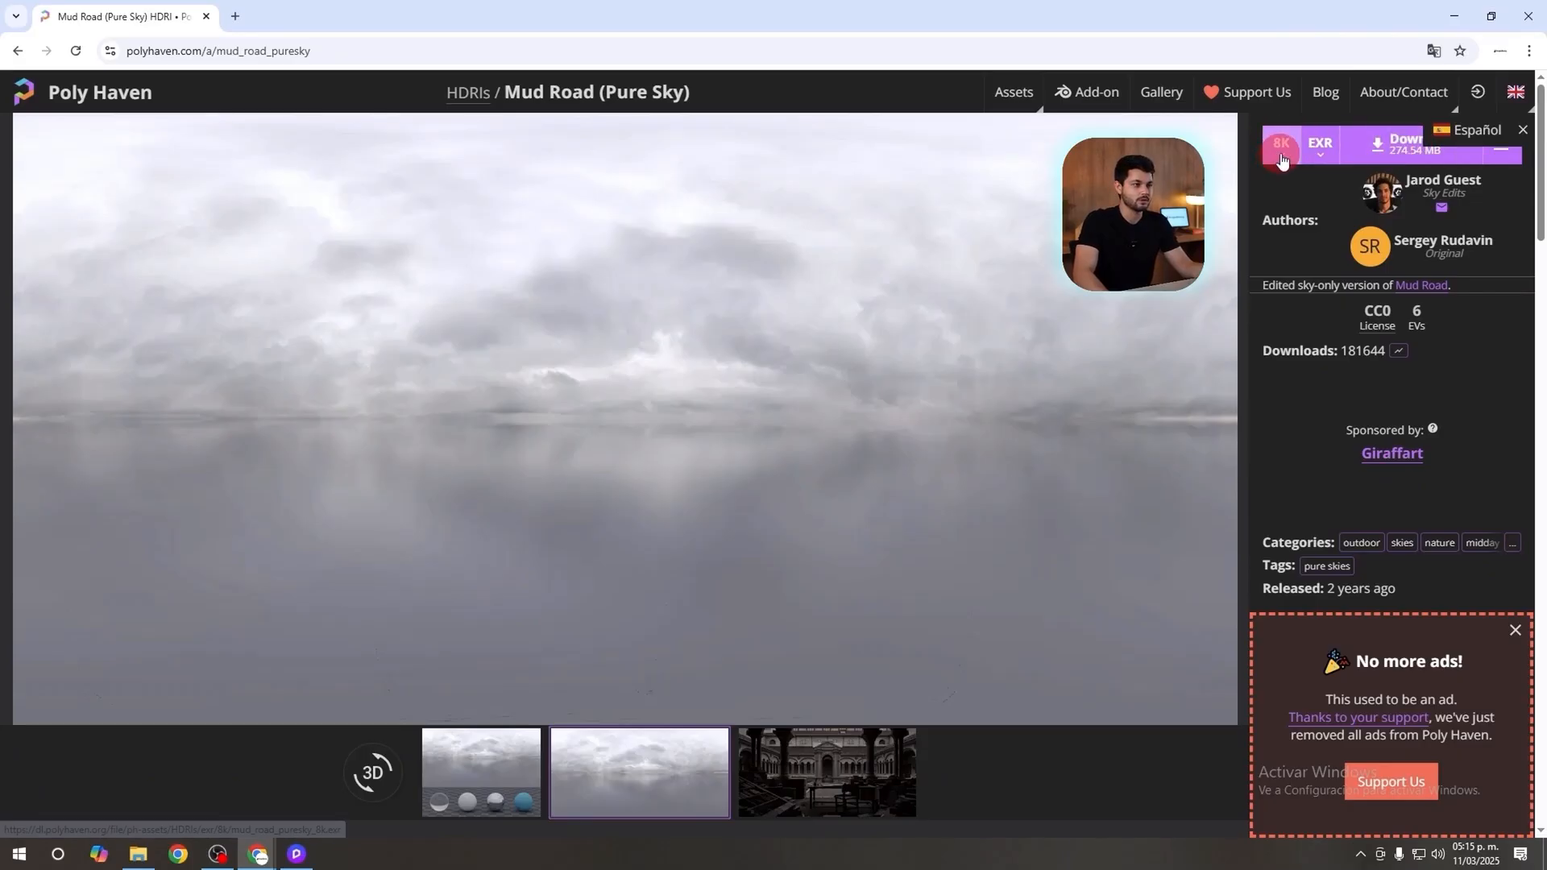
{"action": "left_click", "coordinate": [1381, 158]}
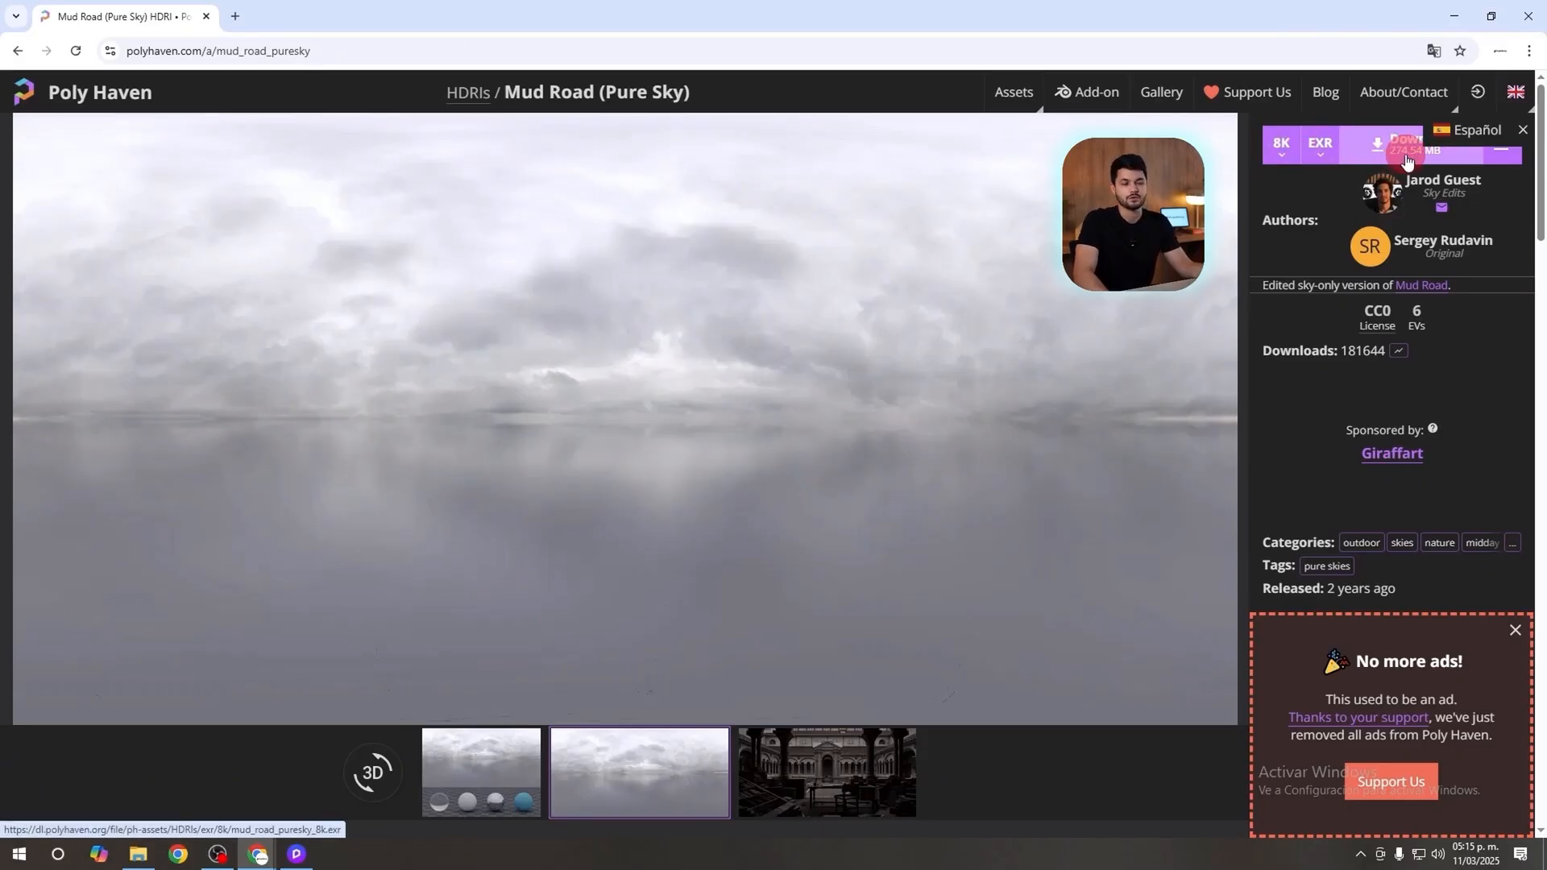
{"action": "left_click", "coordinate": [1385, 157]}
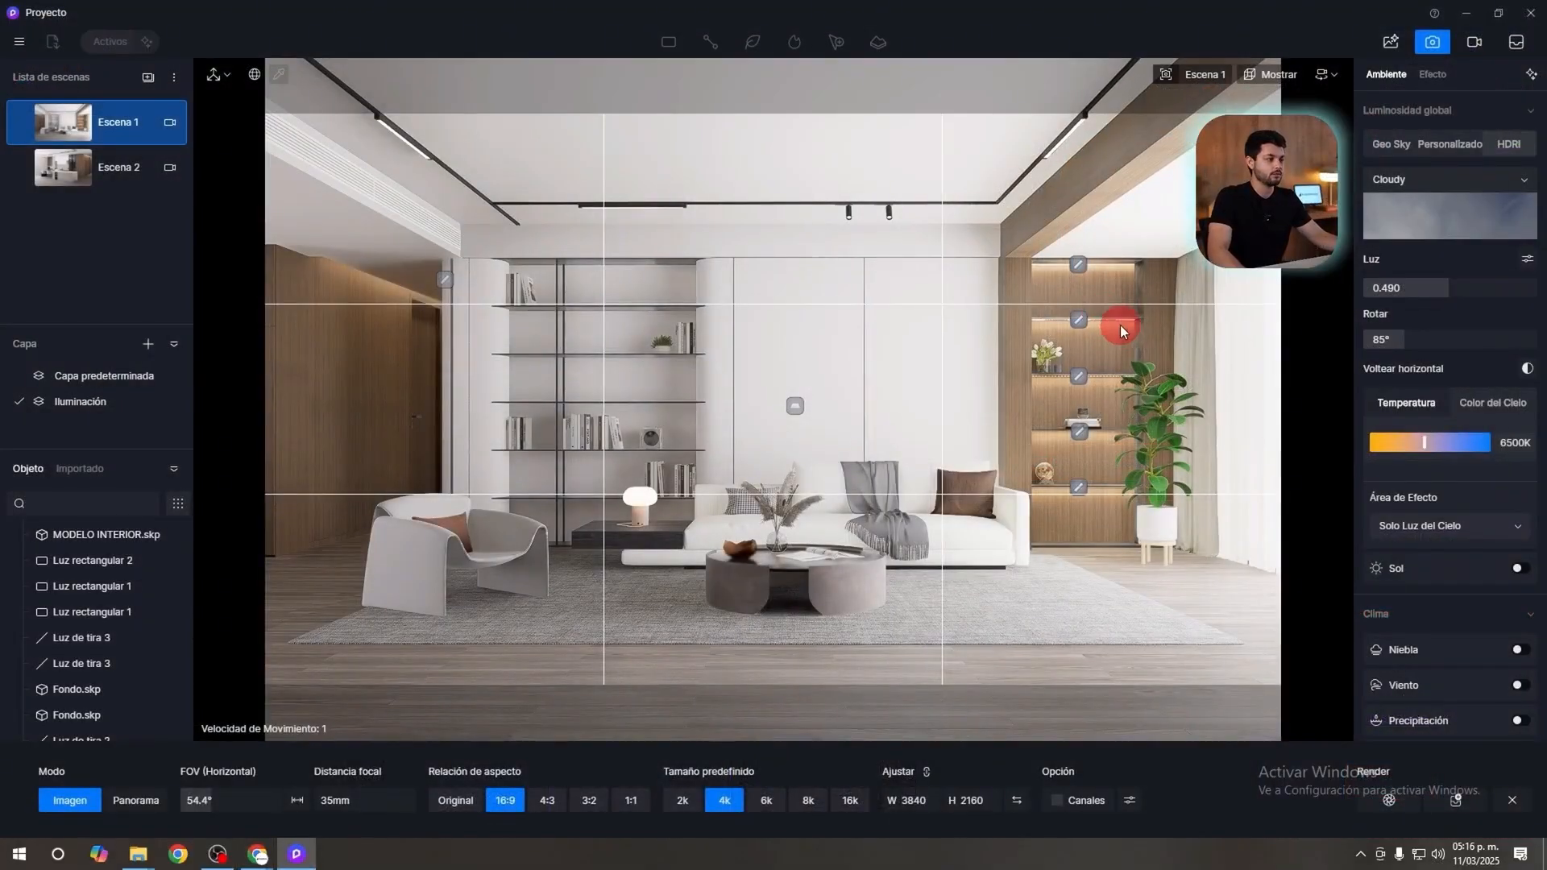
Switch back to D5 Render and import mud_road_puresky_8k from the desktop's MATERIAL DE TRABAJO > HDRI folder as a custom HDRI.
{"action": "left_click", "coordinate": [1509, 161]}
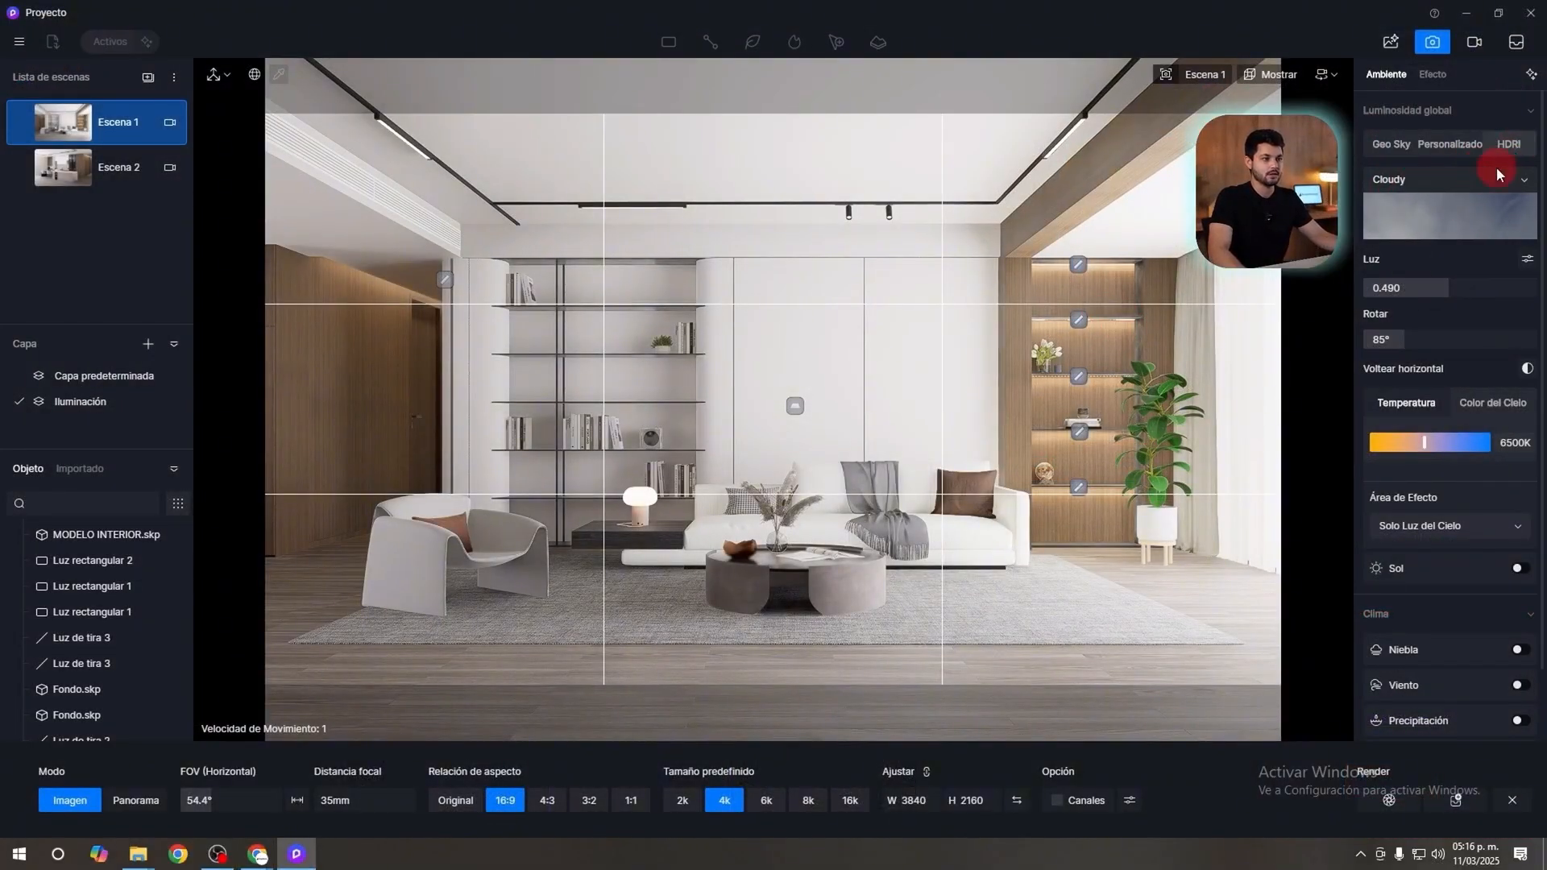
{"action": "left_click", "coordinate": [1406, 187]}
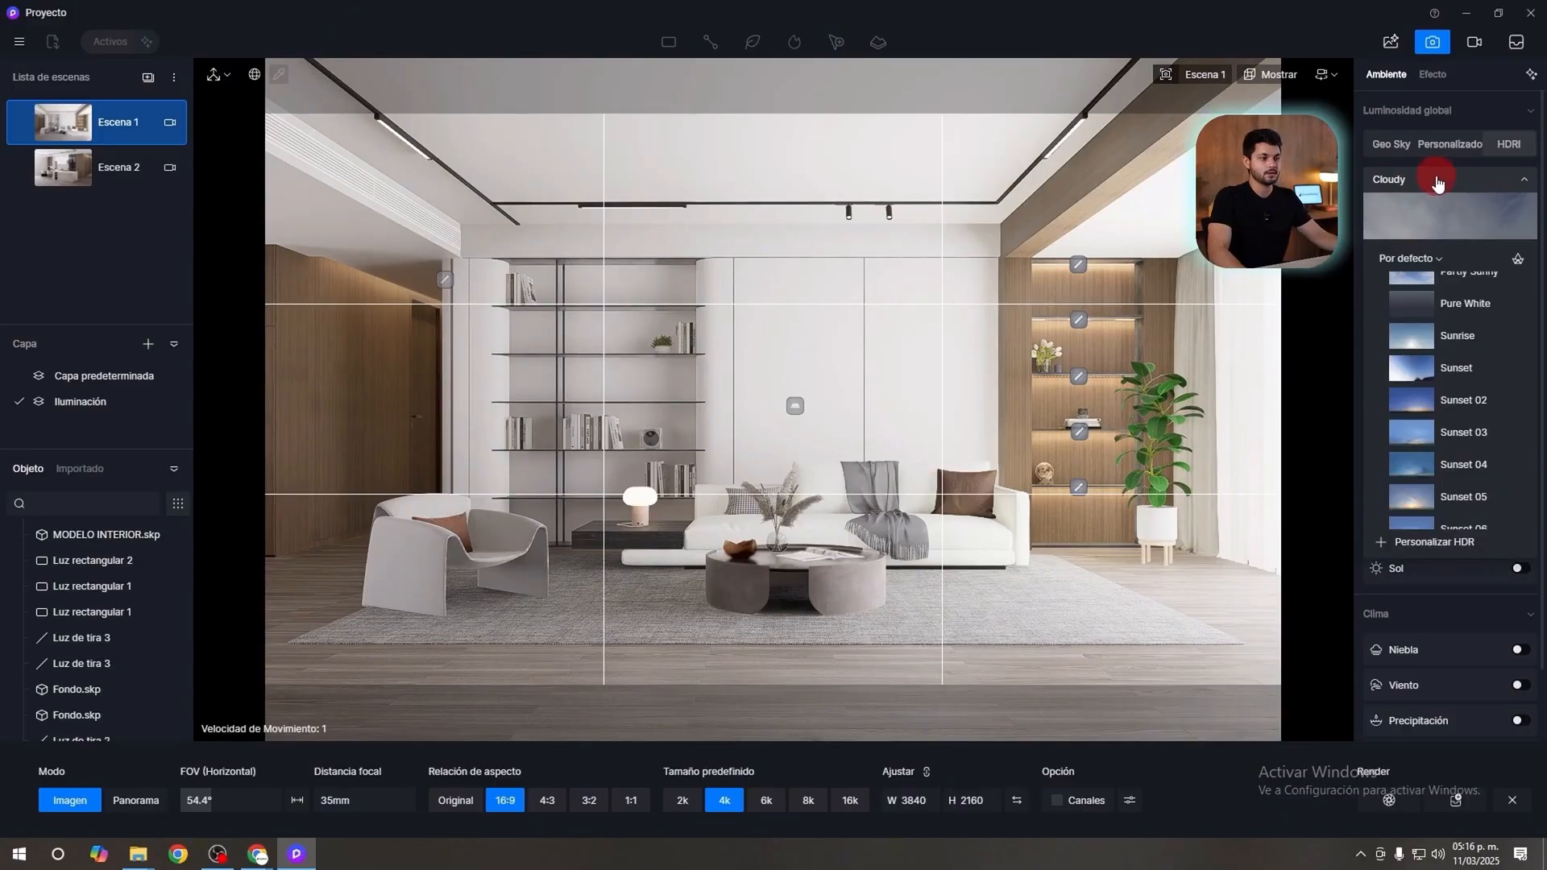
{"action": "left_click", "coordinate": [1414, 545]}
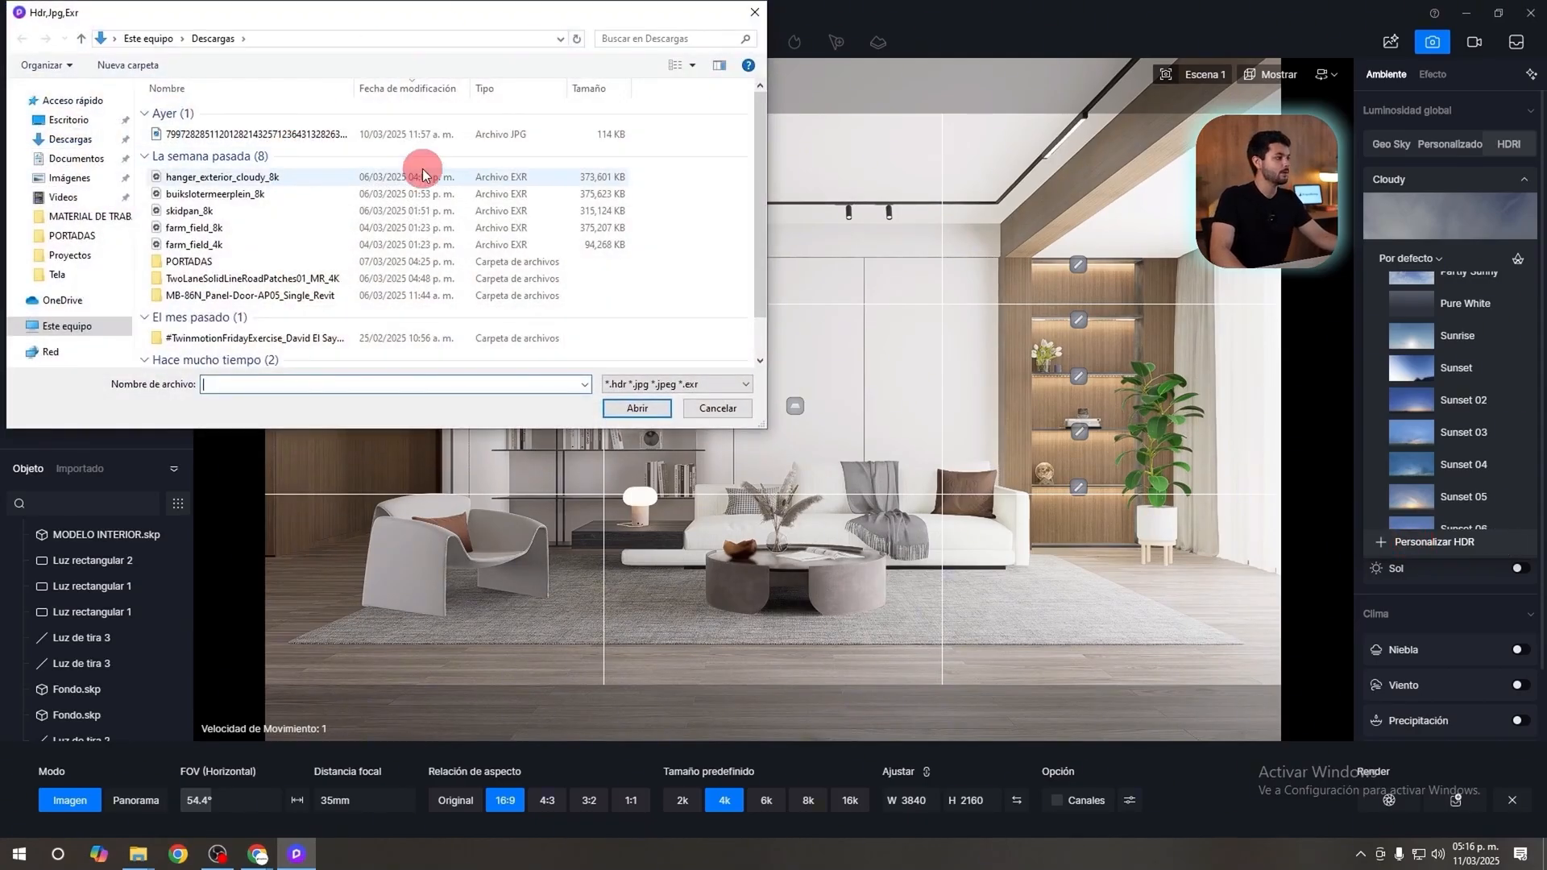
{"action": "left_click", "coordinate": [68, 119]}
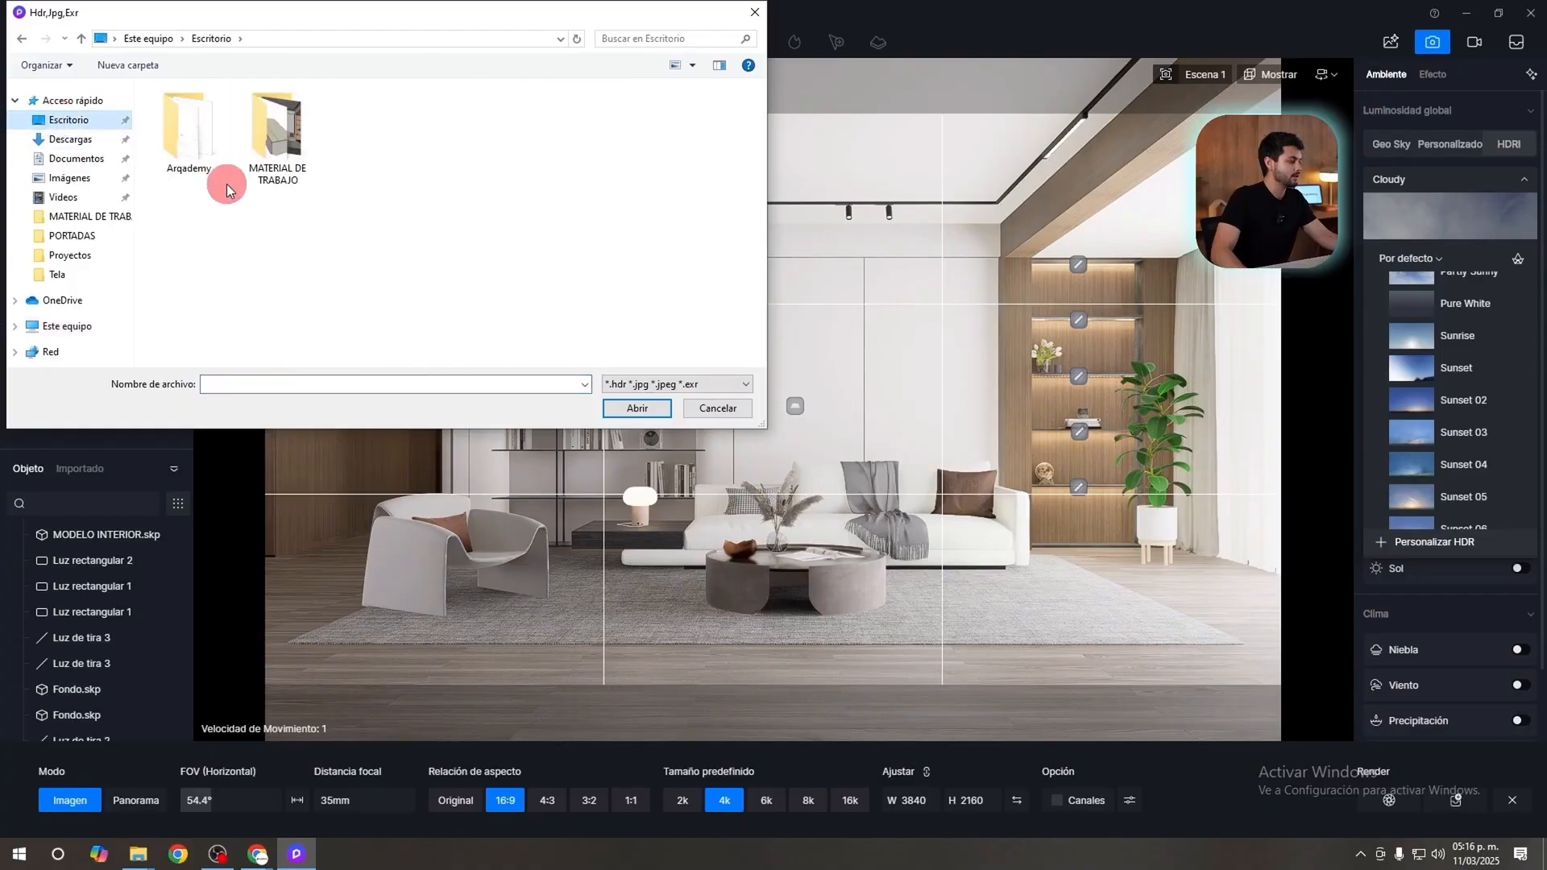
{"action": "double_click", "coordinate": [276, 135]}
{"action": "double_click", "coordinate": [219, 117]}
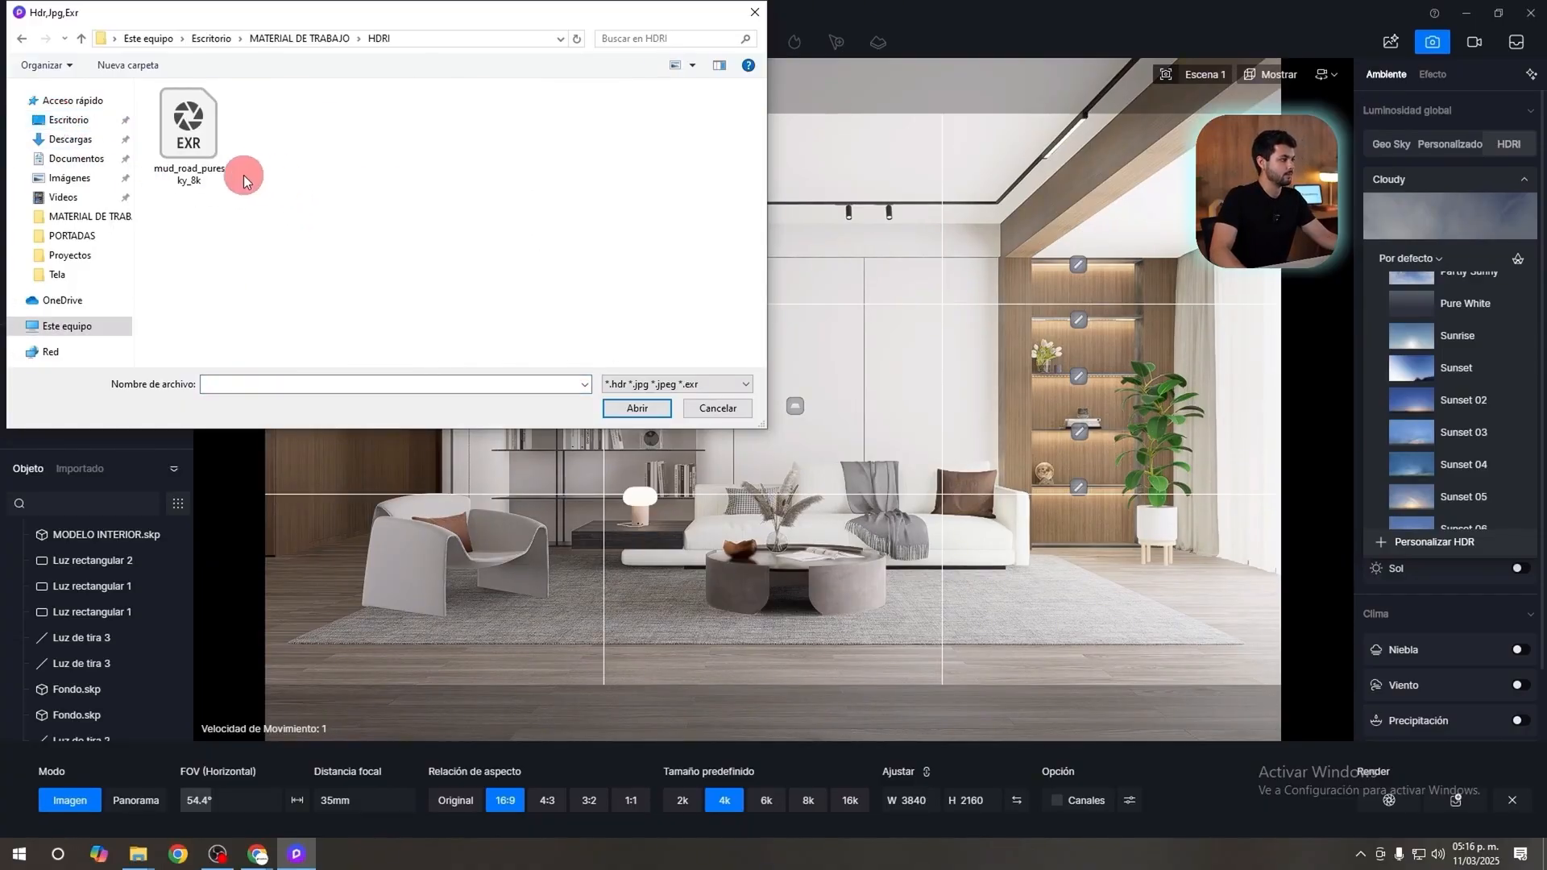
{"action": "left_click", "coordinate": [220, 156]}
{"action": "left_click", "coordinate": [631, 411]}
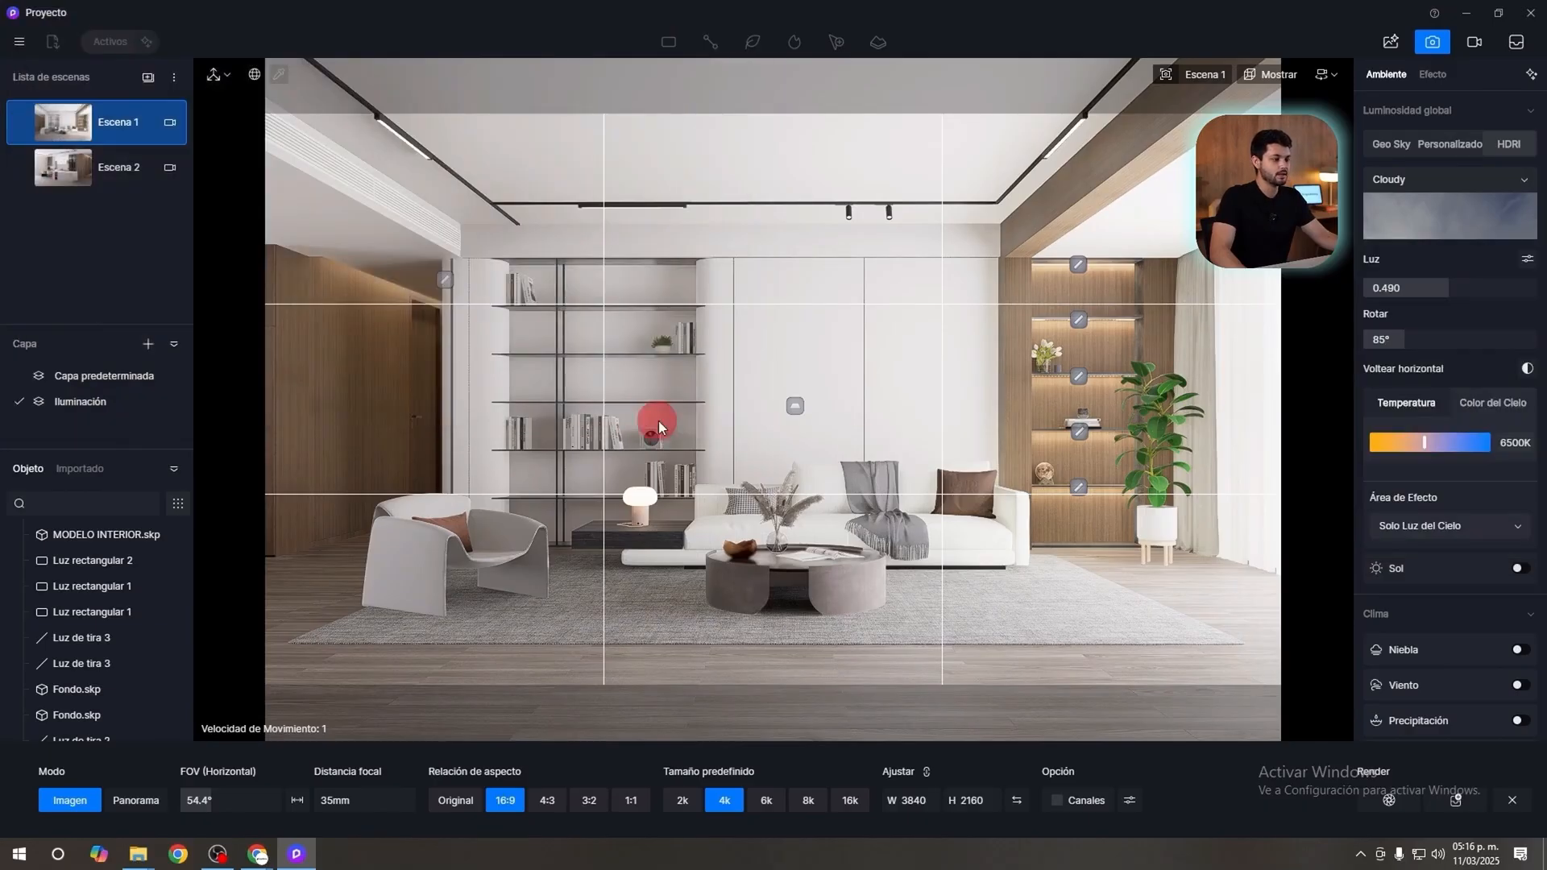
Return to Escena 1, separate the HDRI's global and background light controls, and set the global luminosity to 1.000.
{"action": "right_click_drag", "start_coordinate": [1168, 326], "coordinate": [216, 123]}
{"action": "left_click", "coordinate": [129, 124]}
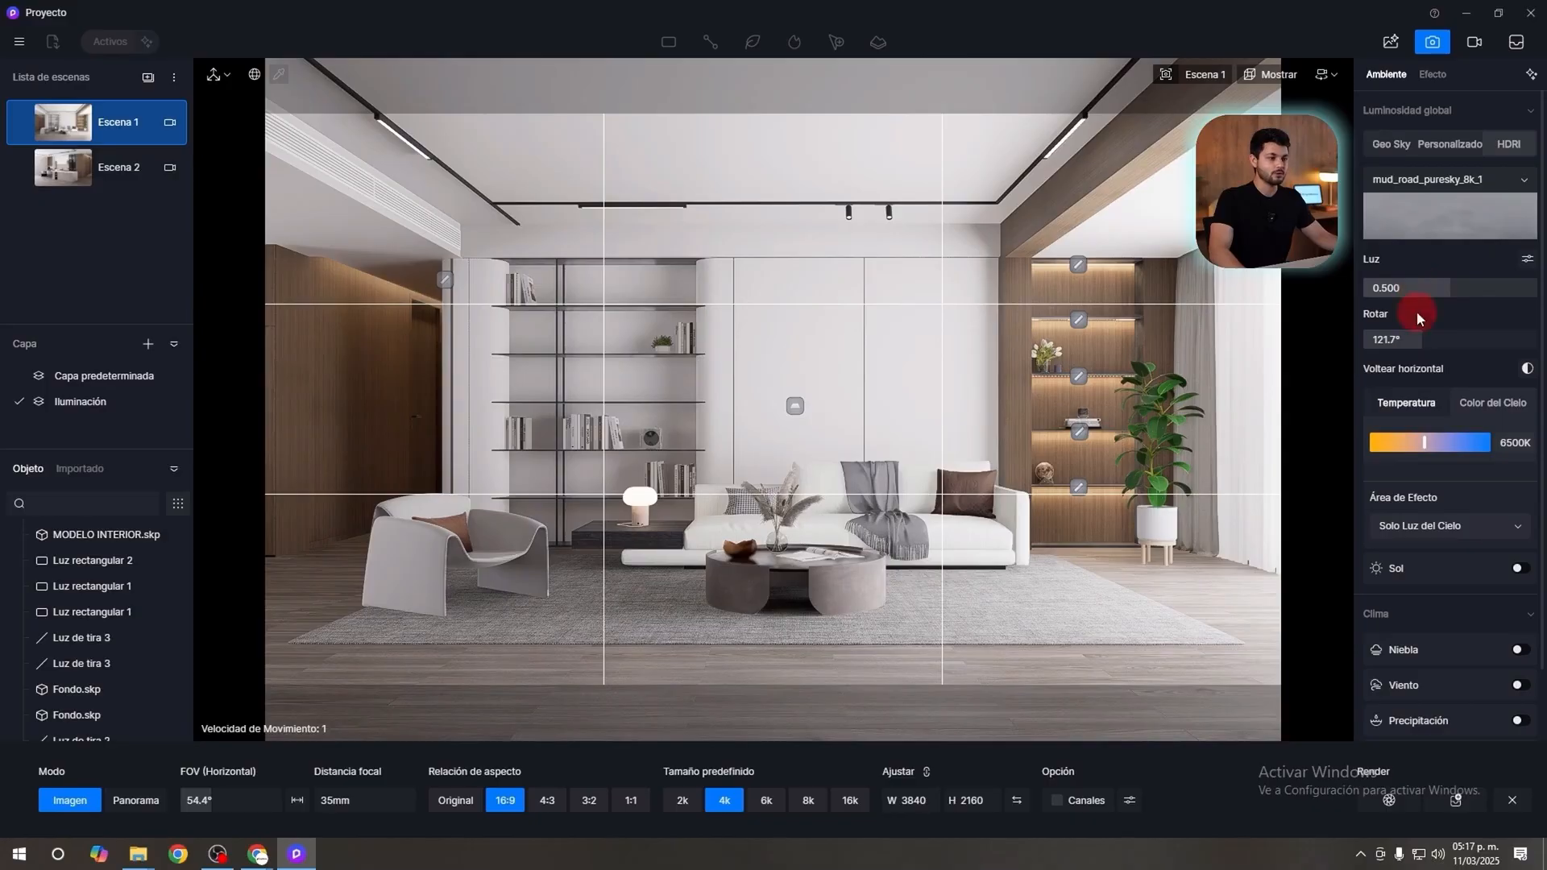
{"action": "left_click", "coordinate": [1529, 261]}
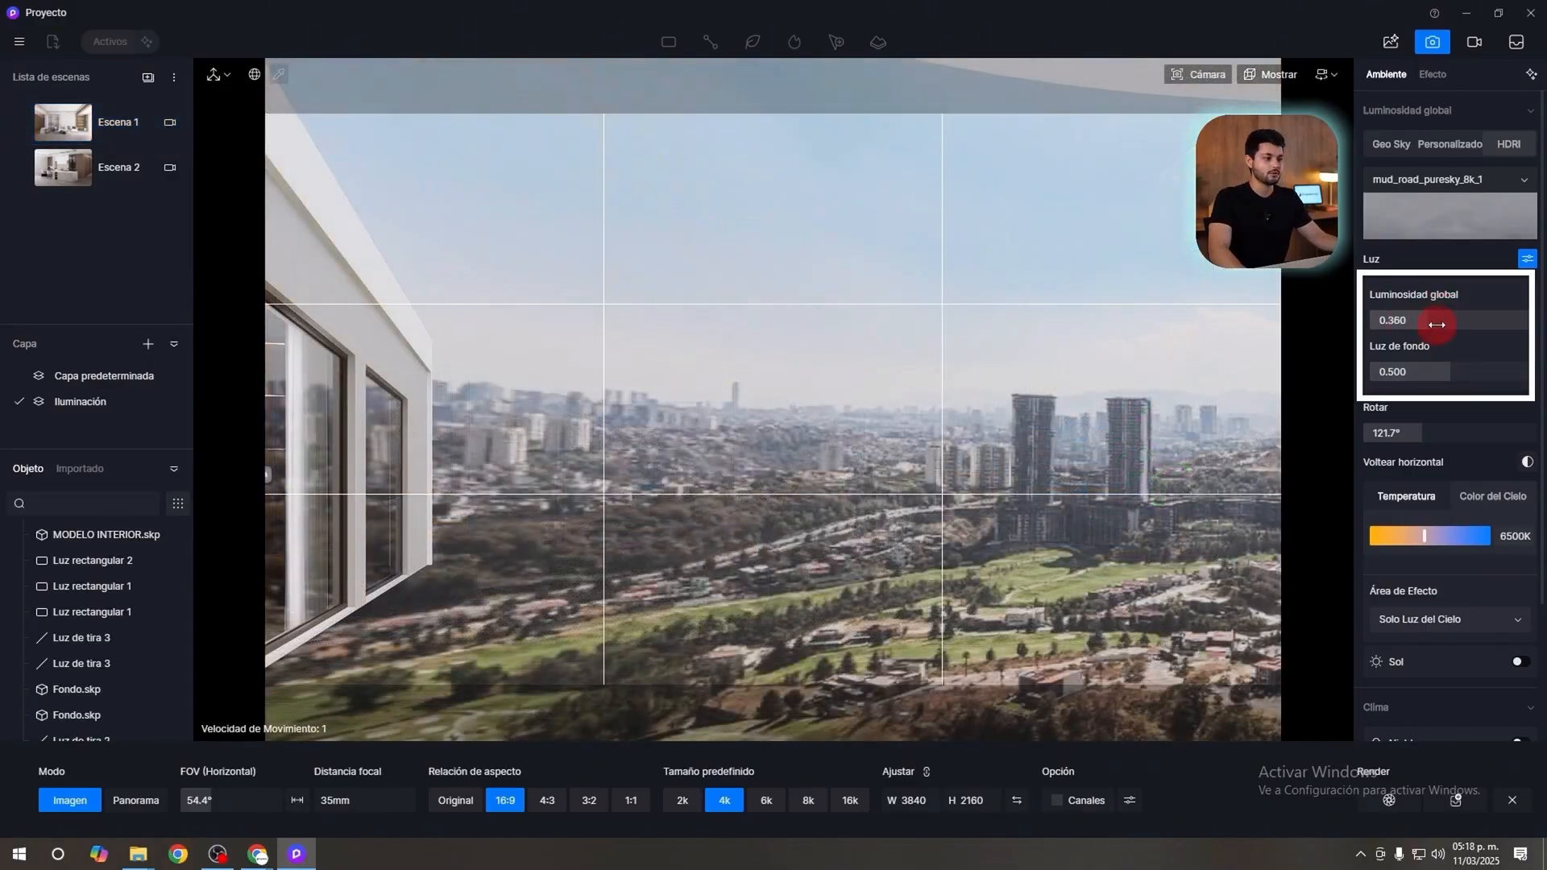
{"action": "mouse_move", "coordinate": [1434, 322]}
{"action": "left_mouse_down"}
{"action": "mouse_move", "coordinate": [1520, 322]}
{"action": "mouse_move", "coordinate": [1351, 332]}
{"action": "mouse_move", "coordinate": [1419, 322]}
{"action": "left_mouse_up"}
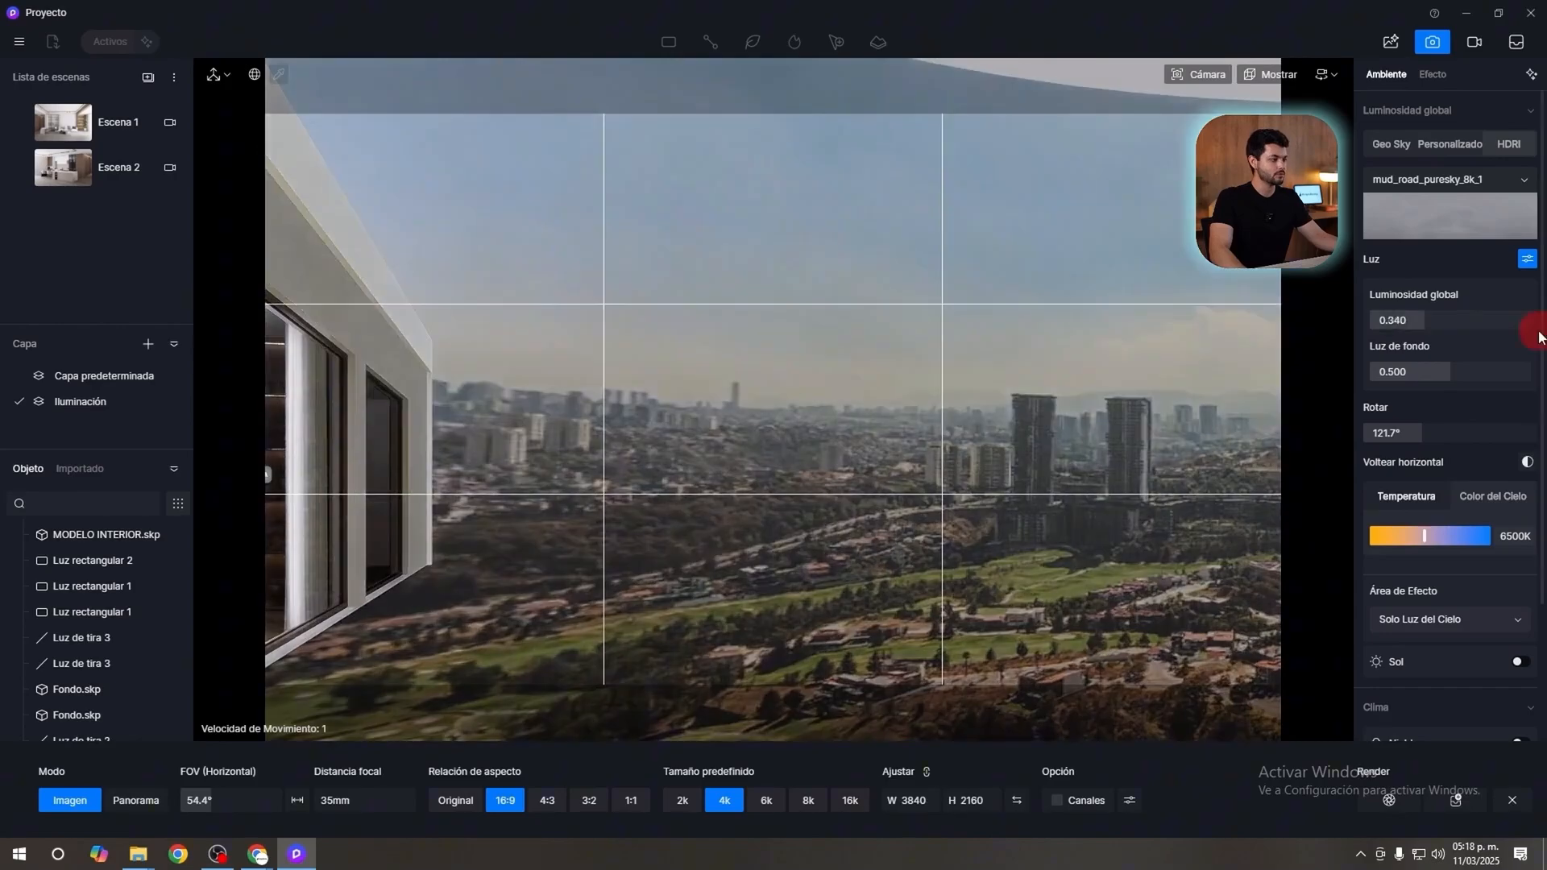
Lower the HDRI's global luminosity to about 0.520 and raise its background light to about 0.550 while viewing the sky.
{"action": "left_click_drag", "start_coordinate": [1539, 337], "coordinate": [1457, 341]}
{"action": "right_click_drag", "start_coordinate": [964, 403], "coordinate": [1217, 365]}
{"action": "mouse_move", "coordinate": [1443, 371]}
{"action": "left_mouse_down"}
{"action": "mouse_move", "coordinate": [1400, 367]}
{"action": "mouse_move", "coordinate": [1501, 359]}
{"action": "mouse_move", "coordinate": [1362, 361]}
{"action": "mouse_move", "coordinate": [1457, 359]}
{"action": "left_mouse_up"}
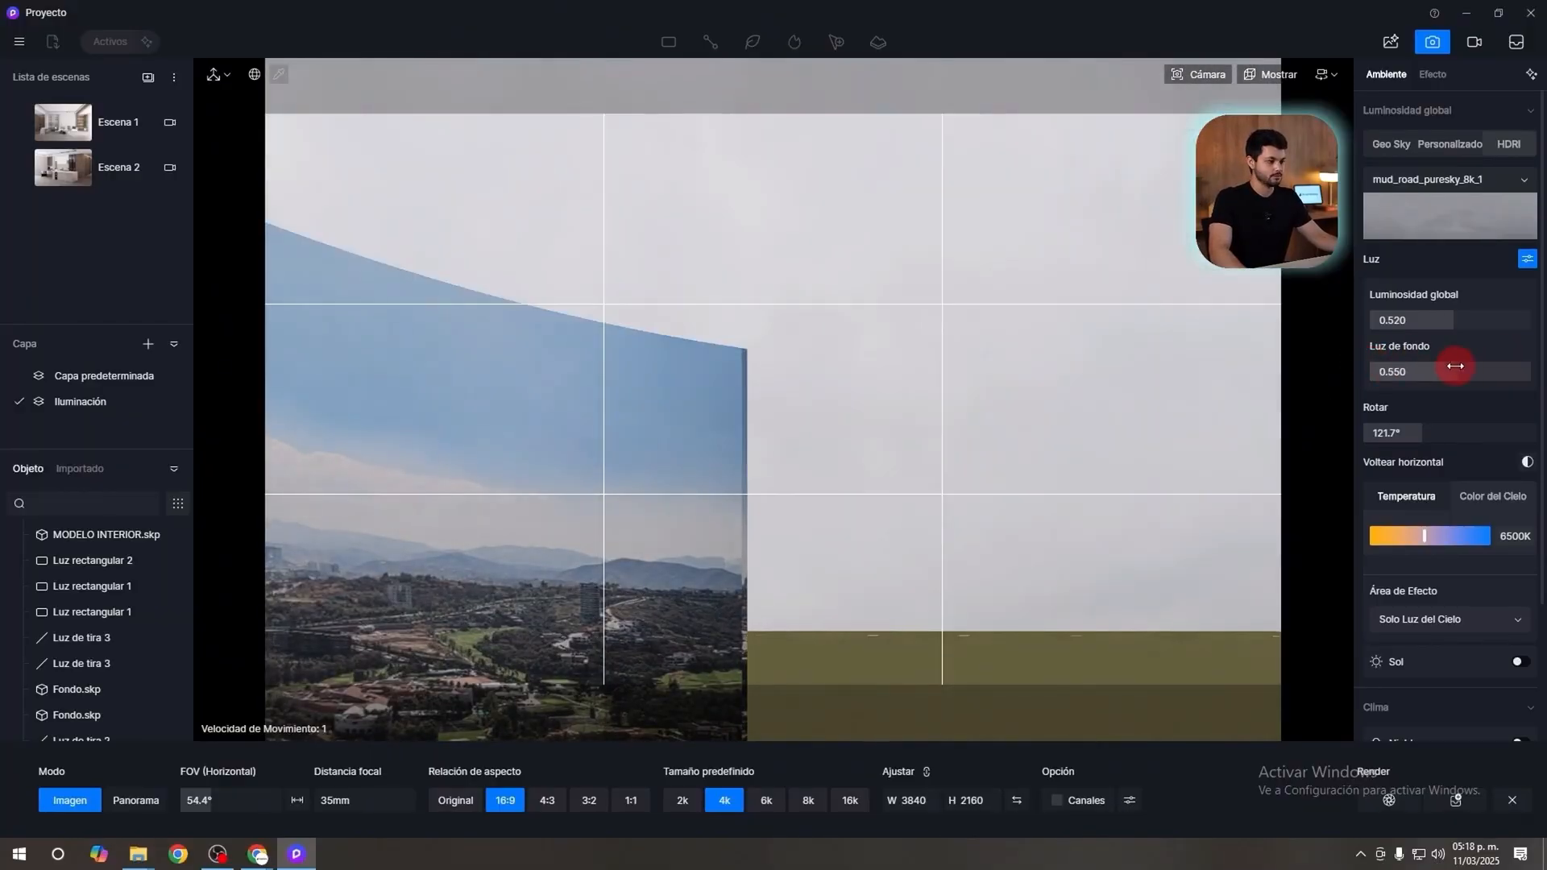
Return to Escena 1, switch the global lighting to HDRI and choose the custom mud_road_puresky_8k map.
{"action": "left_click", "coordinate": [120, 118]}
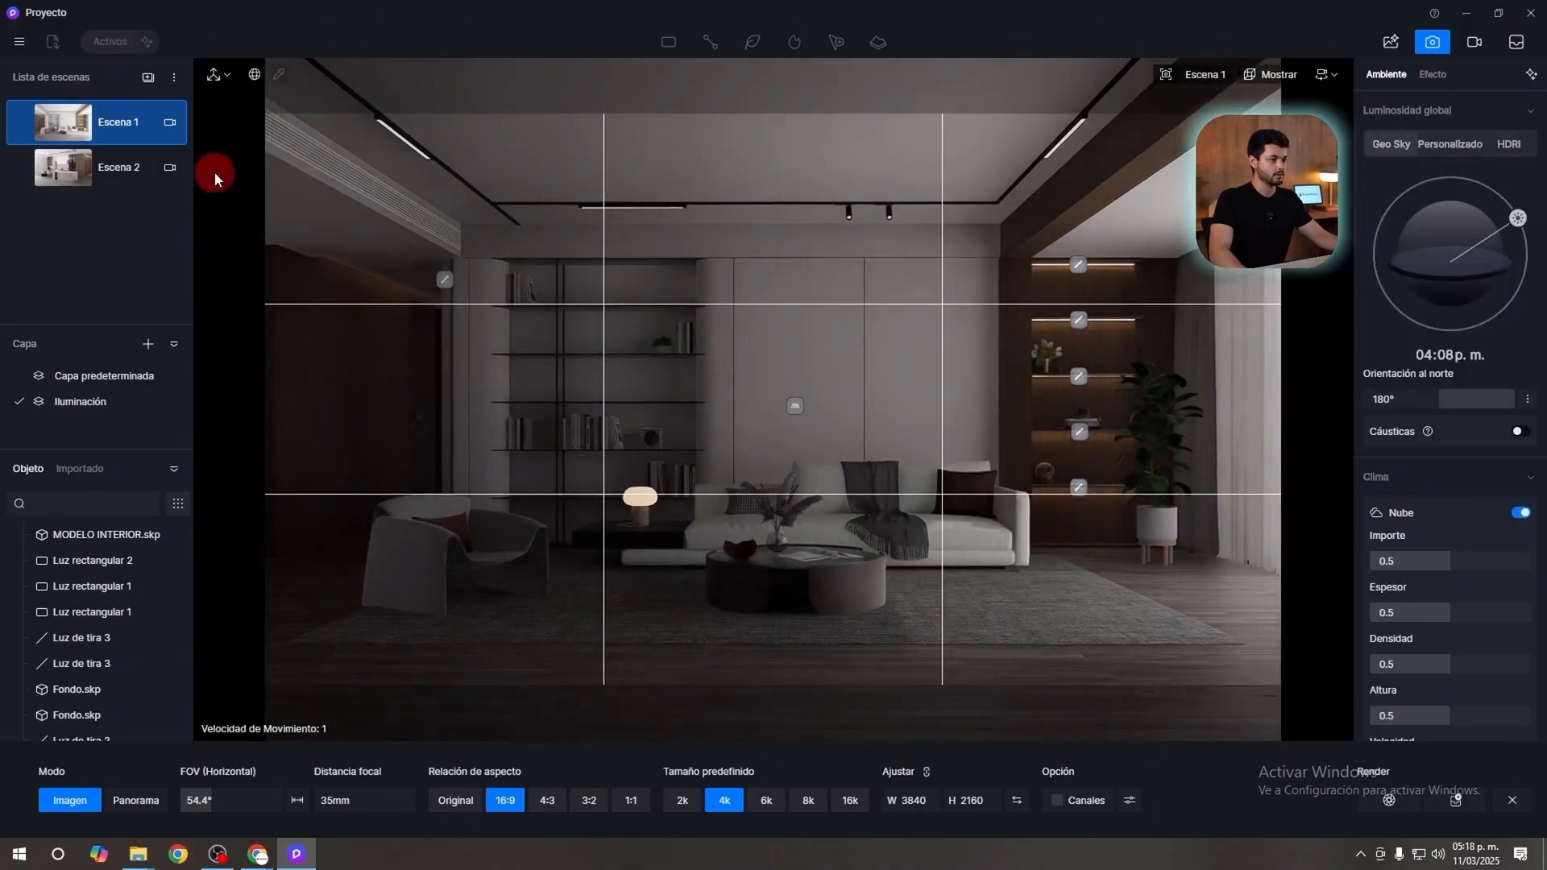
{"action": "left_click", "coordinate": [1507, 148]}
{"action": "left_click", "coordinate": [1480, 183]}
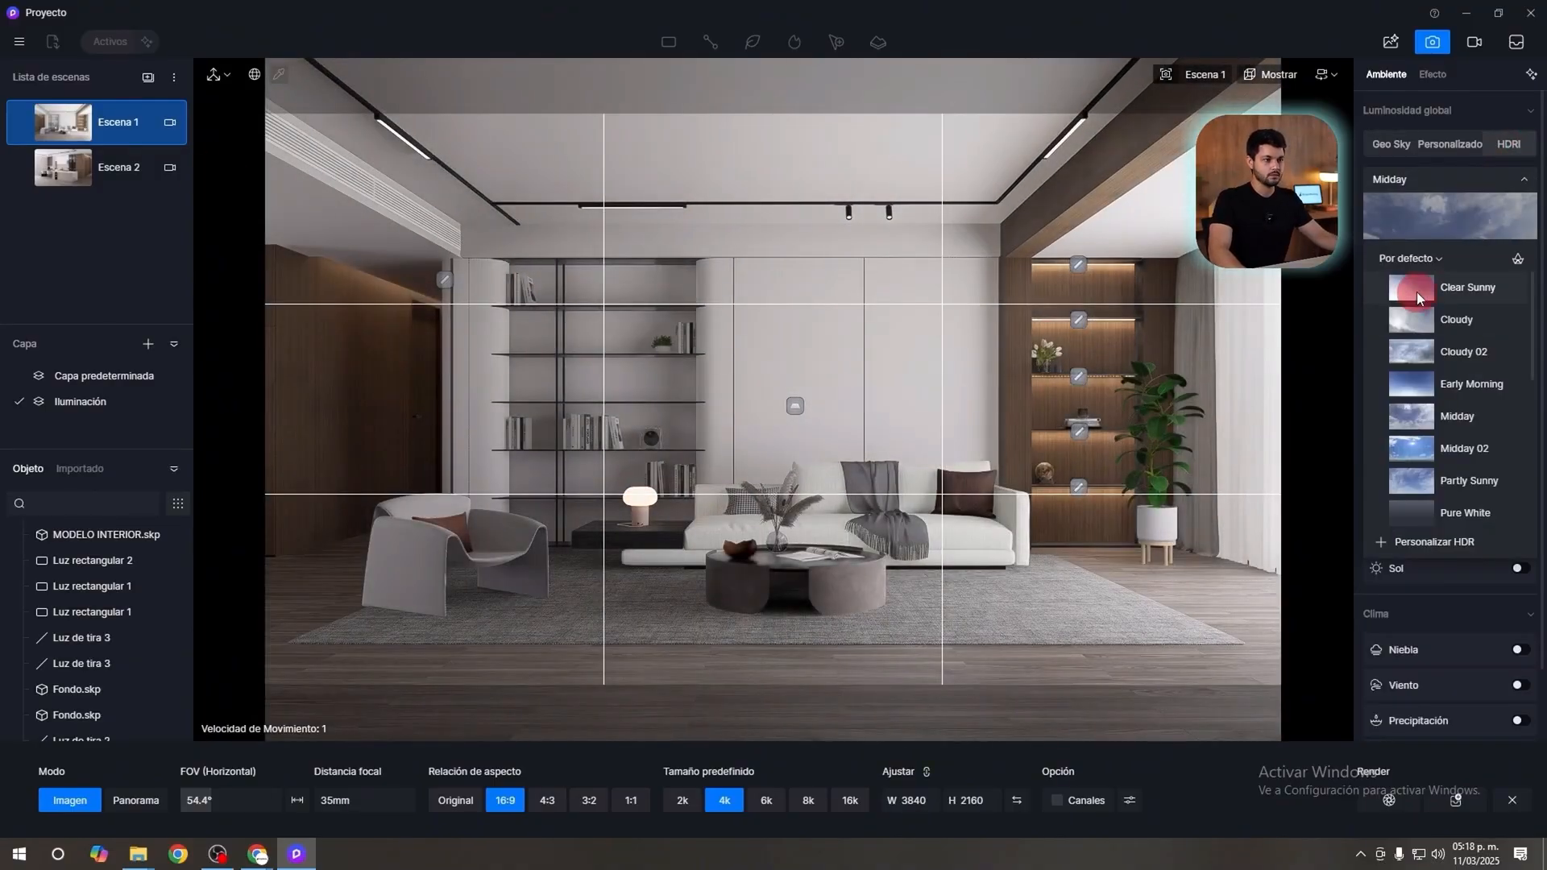
{"action": "left_click", "coordinate": [1424, 255]}
{"action": "left_click", "coordinate": [1406, 278]}
{"action": "scroll", "coordinate": [1443, 438], "scroll_direction": "down", "scroll_amount": 1}
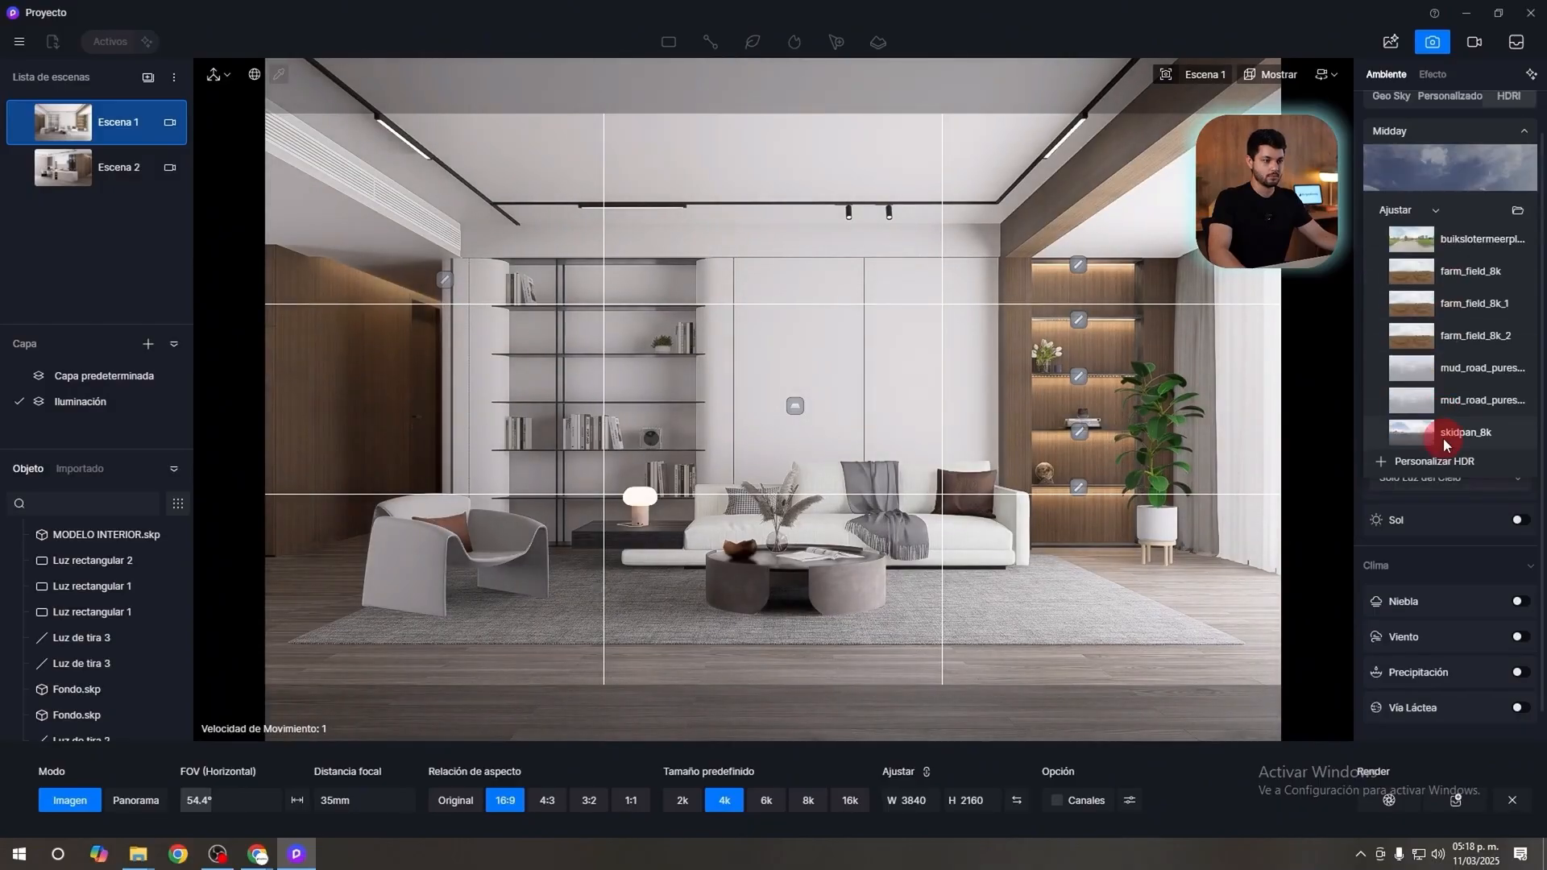
{"action": "left_click", "coordinate": [1449, 375]}
Separate the HDRI's light controls and set the global luminosity to 0.500 and the background light to 0.450.
{"action": "left_click", "coordinate": [1526, 256]}
{"action": "left_click", "coordinate": [1460, 321]}
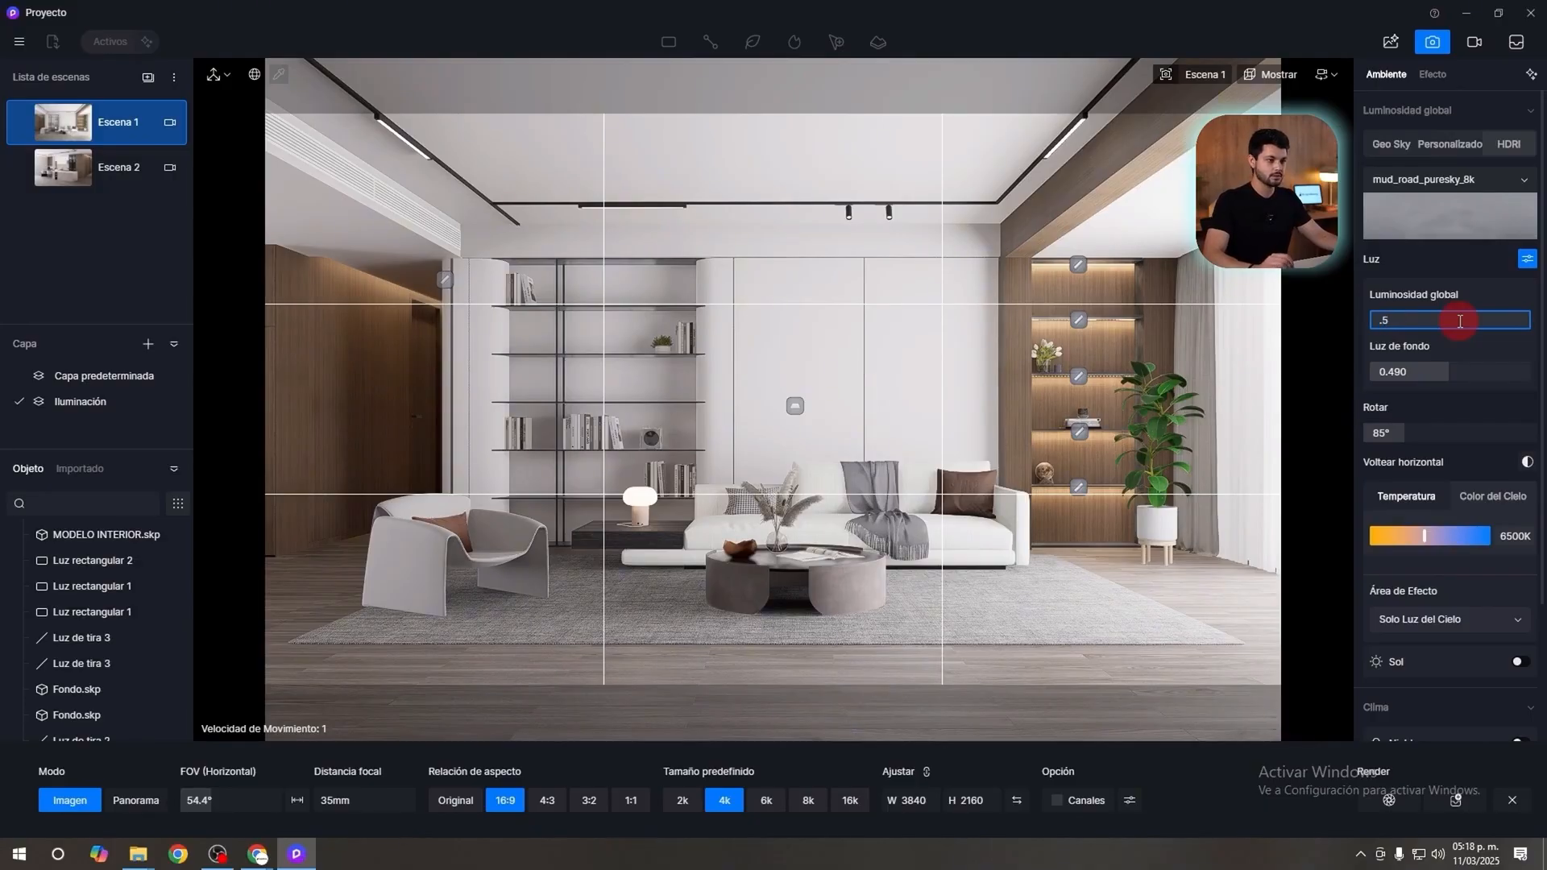
{"action": "left_click", "coordinate": [1460, 369]}
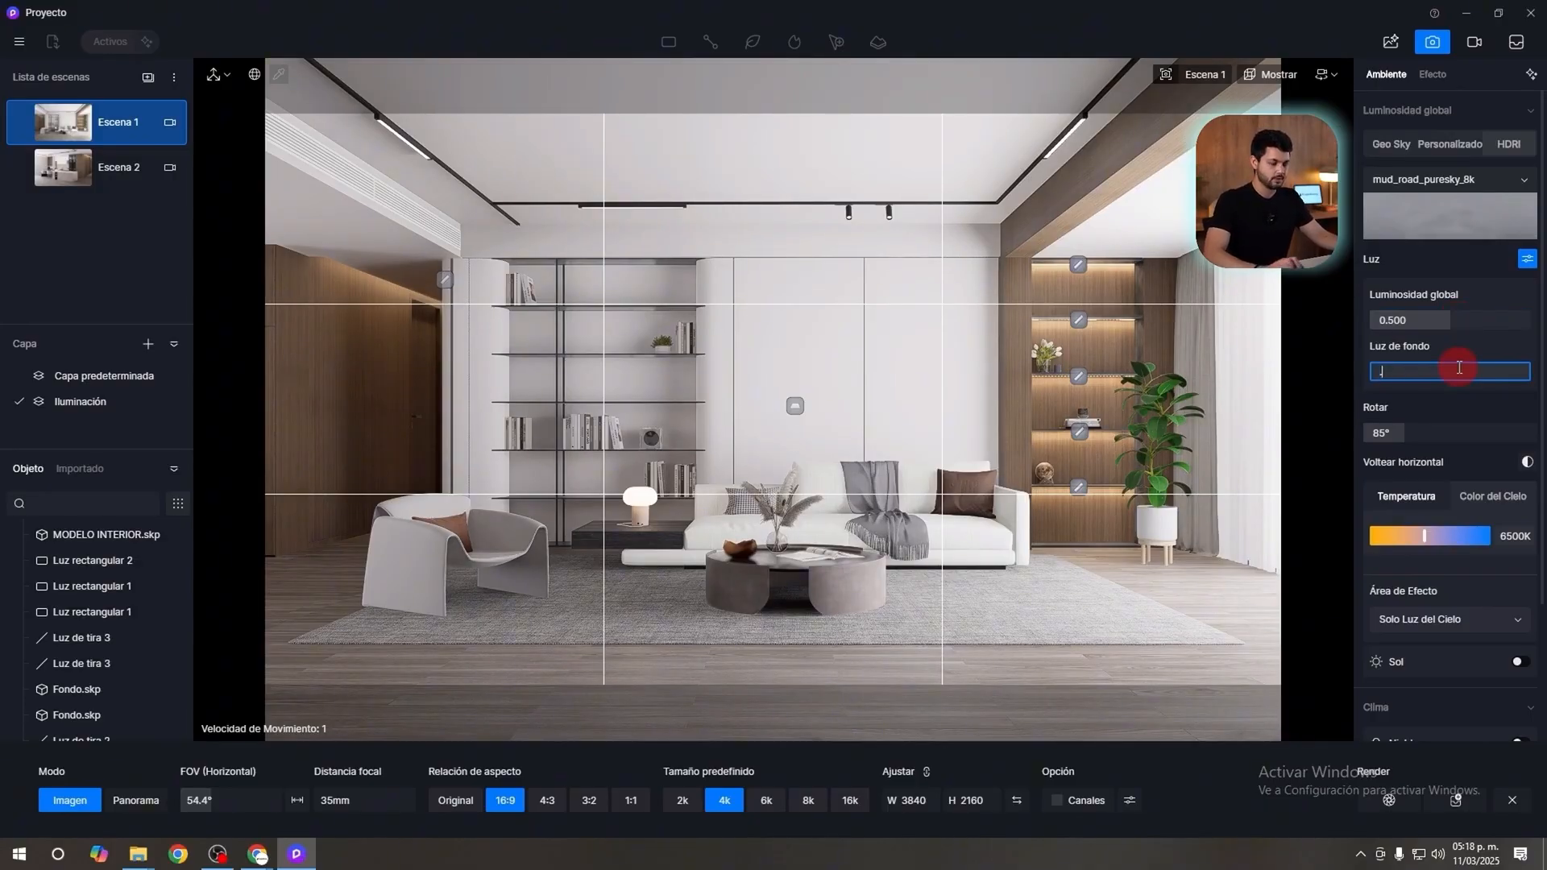
{"action": "type", "text": ".45"}
{"action": "key", "text": "Return"}
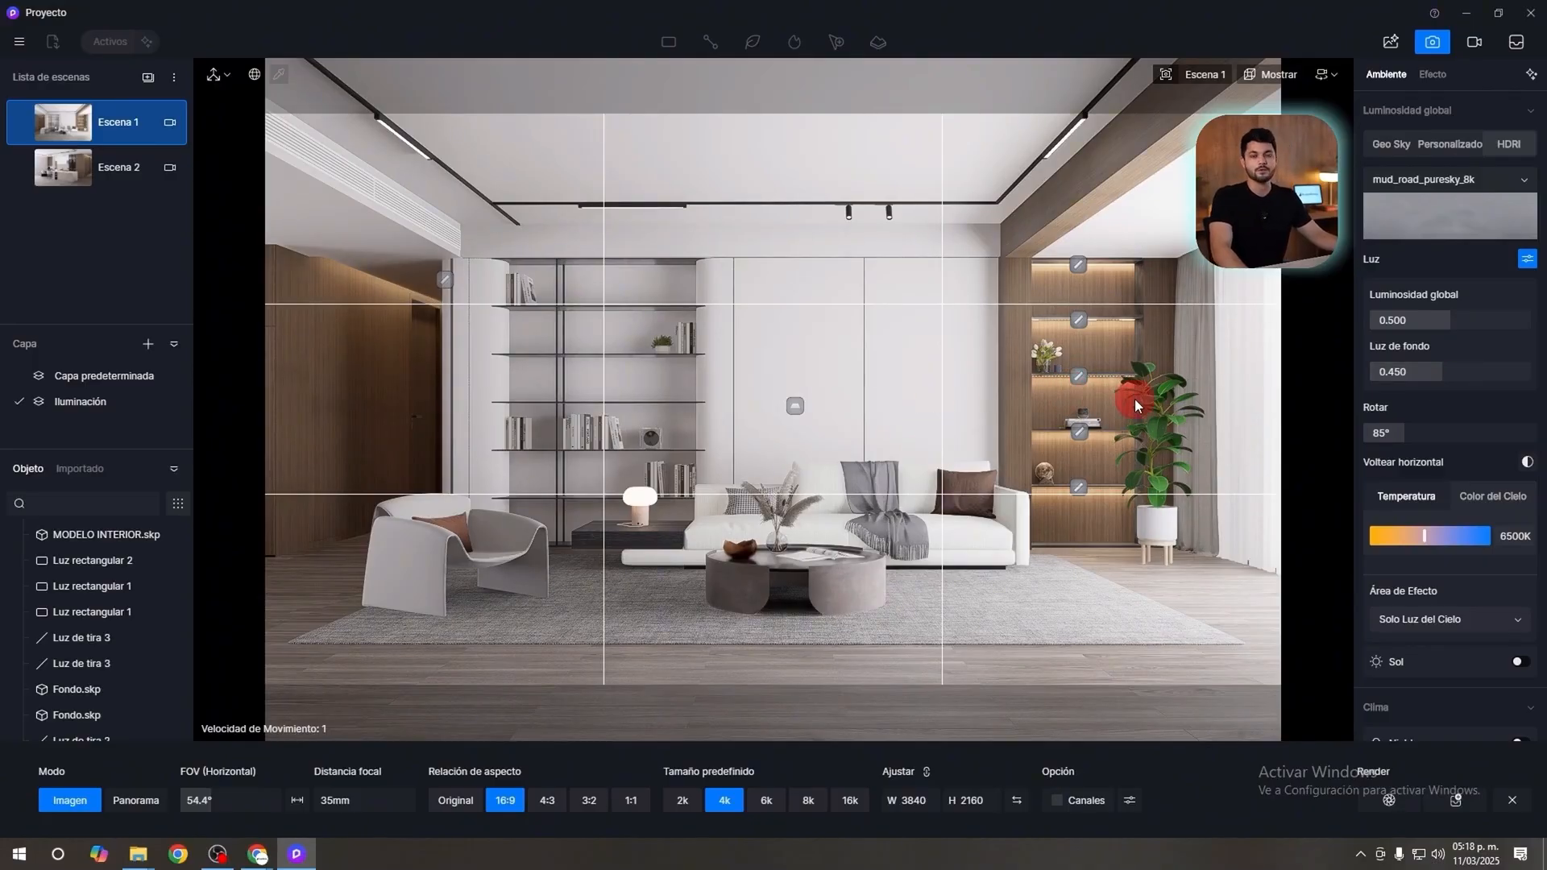
Set the HDRI's rotation to 45°.
{"action": "mouse_move", "coordinate": [1402, 434]}
{"action": "left_mouse_down"}
{"action": "mouse_move", "coordinate": [1487, 433]}
{"action": "mouse_move", "coordinate": [1421, 433]}
{"action": "left_mouse_up"}
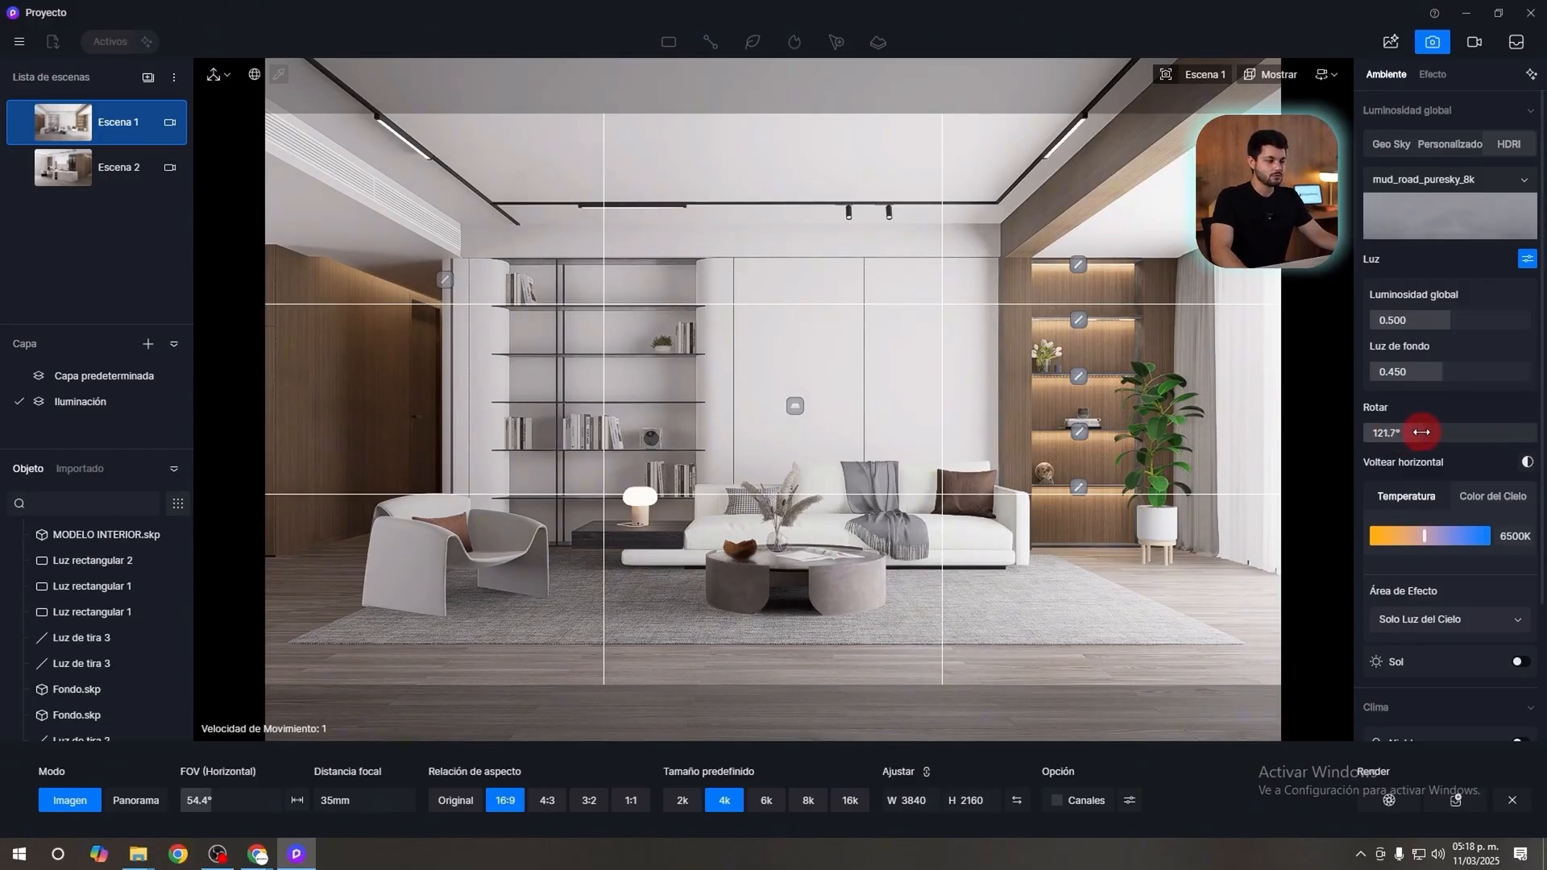
{"action": "left_click", "coordinate": [1412, 435]}
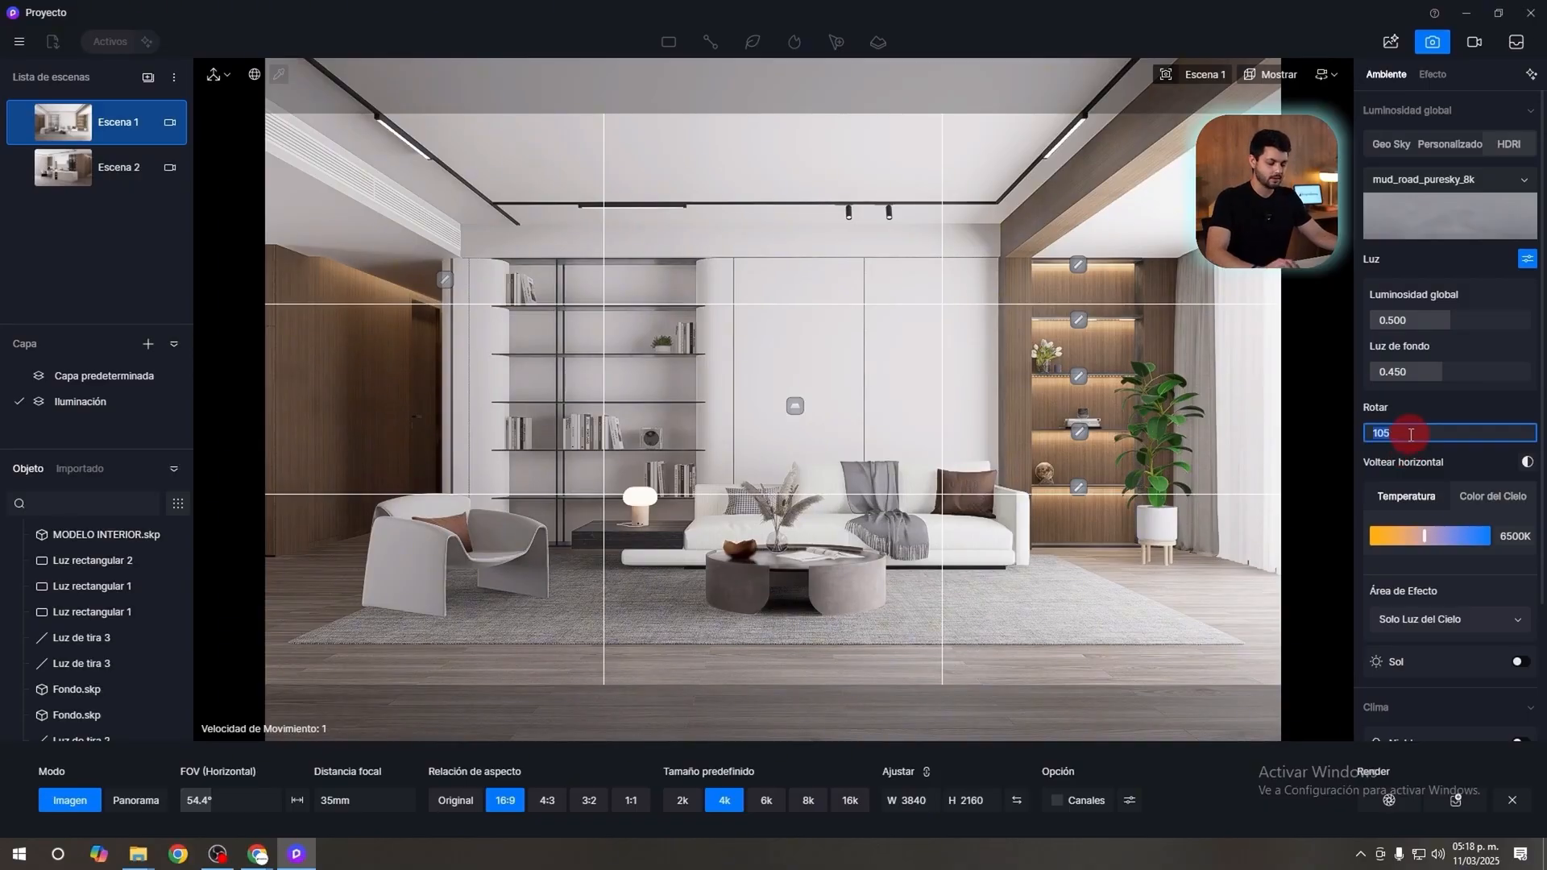
{"action": "key", "text": "Return"}
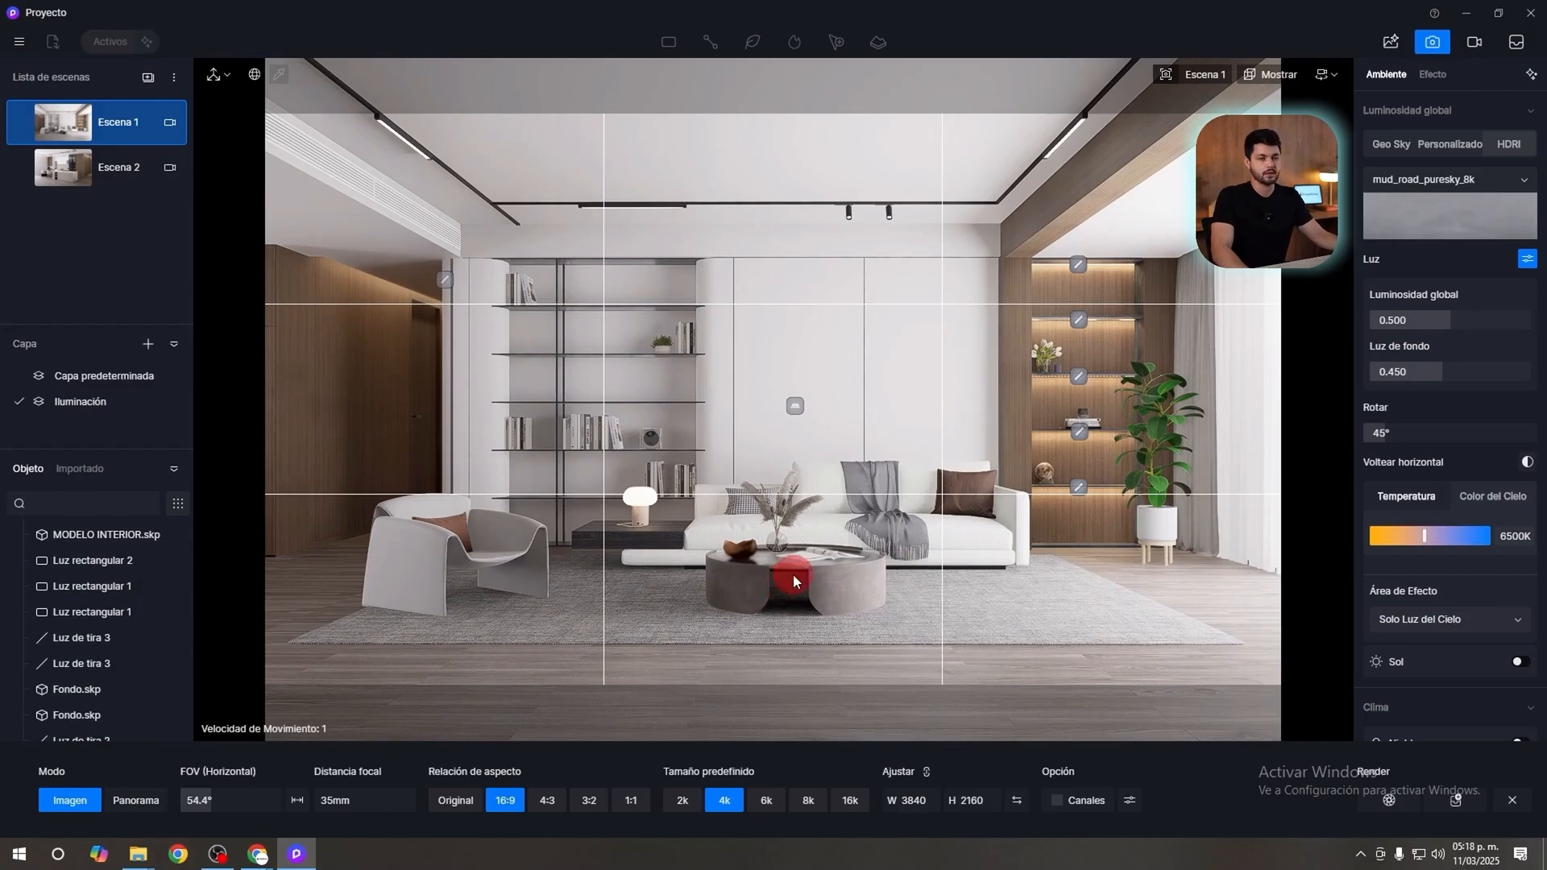
Select Solo Luz del Cielo as the HDRI temperature's area of effect.
{"action": "scroll", "coordinate": [1477, 528], "scroll_direction": "down", "scroll_amount": 2}
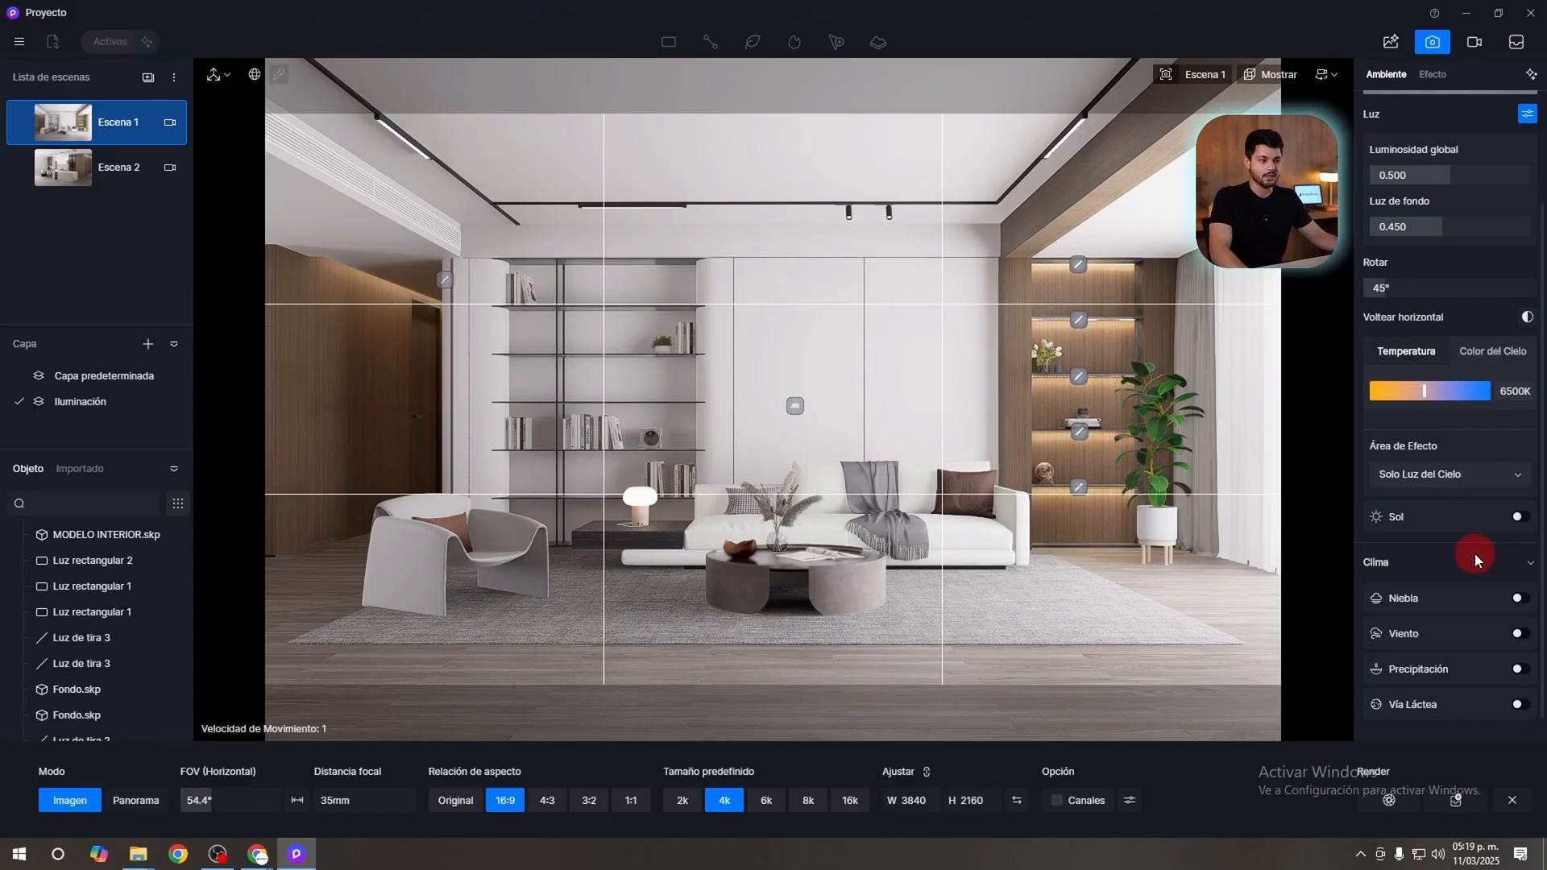
{"action": "scroll", "coordinate": [1475, 538], "scroll_direction": "up", "scroll_amount": 1}
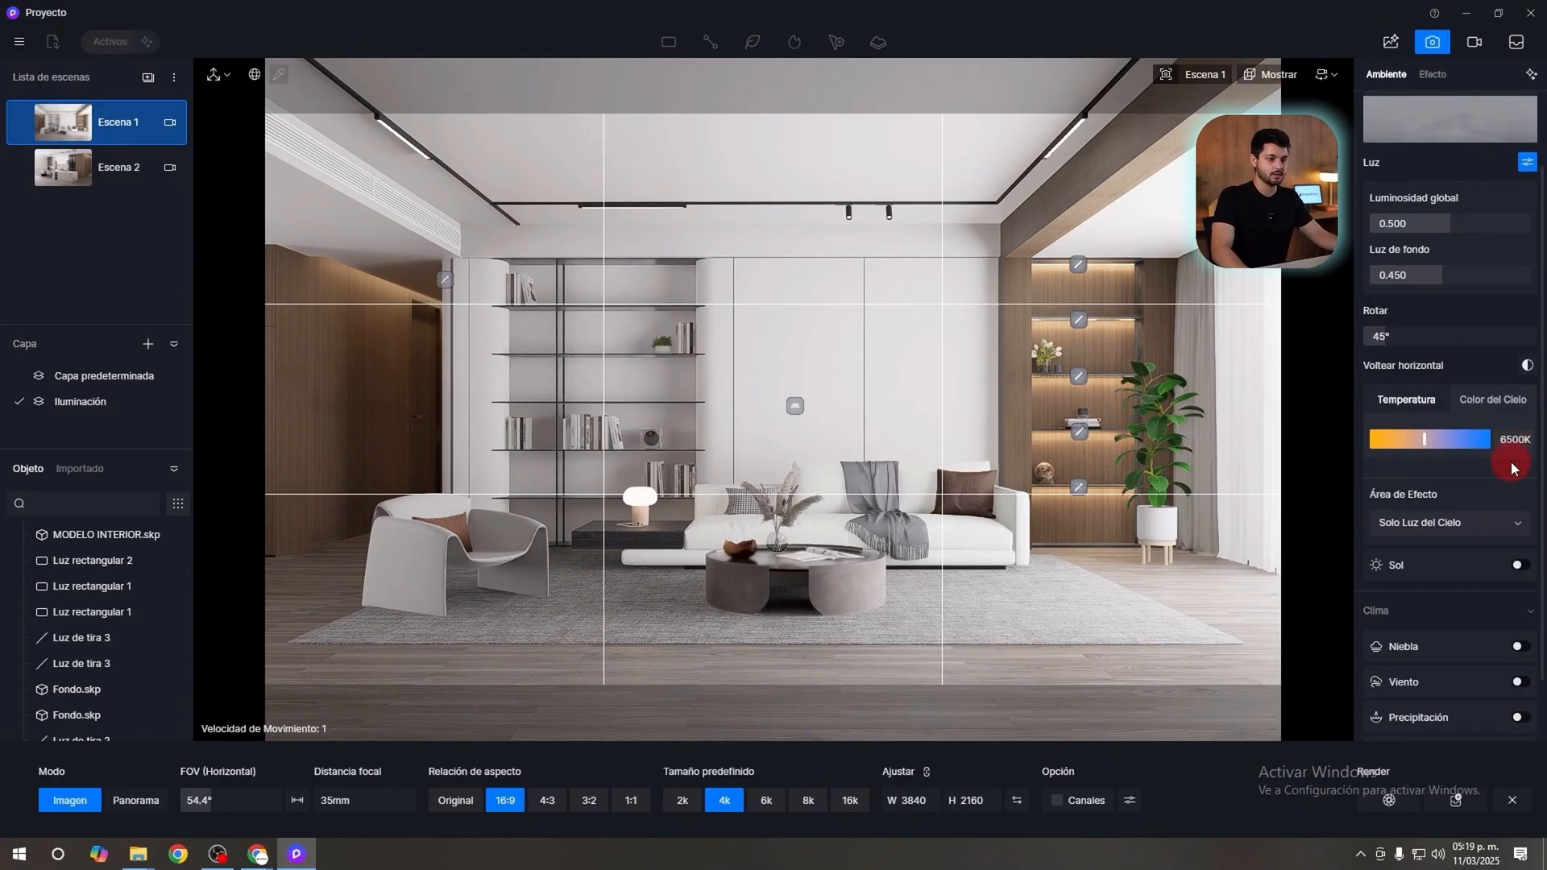
{"action": "left_click", "coordinate": [1452, 524]}
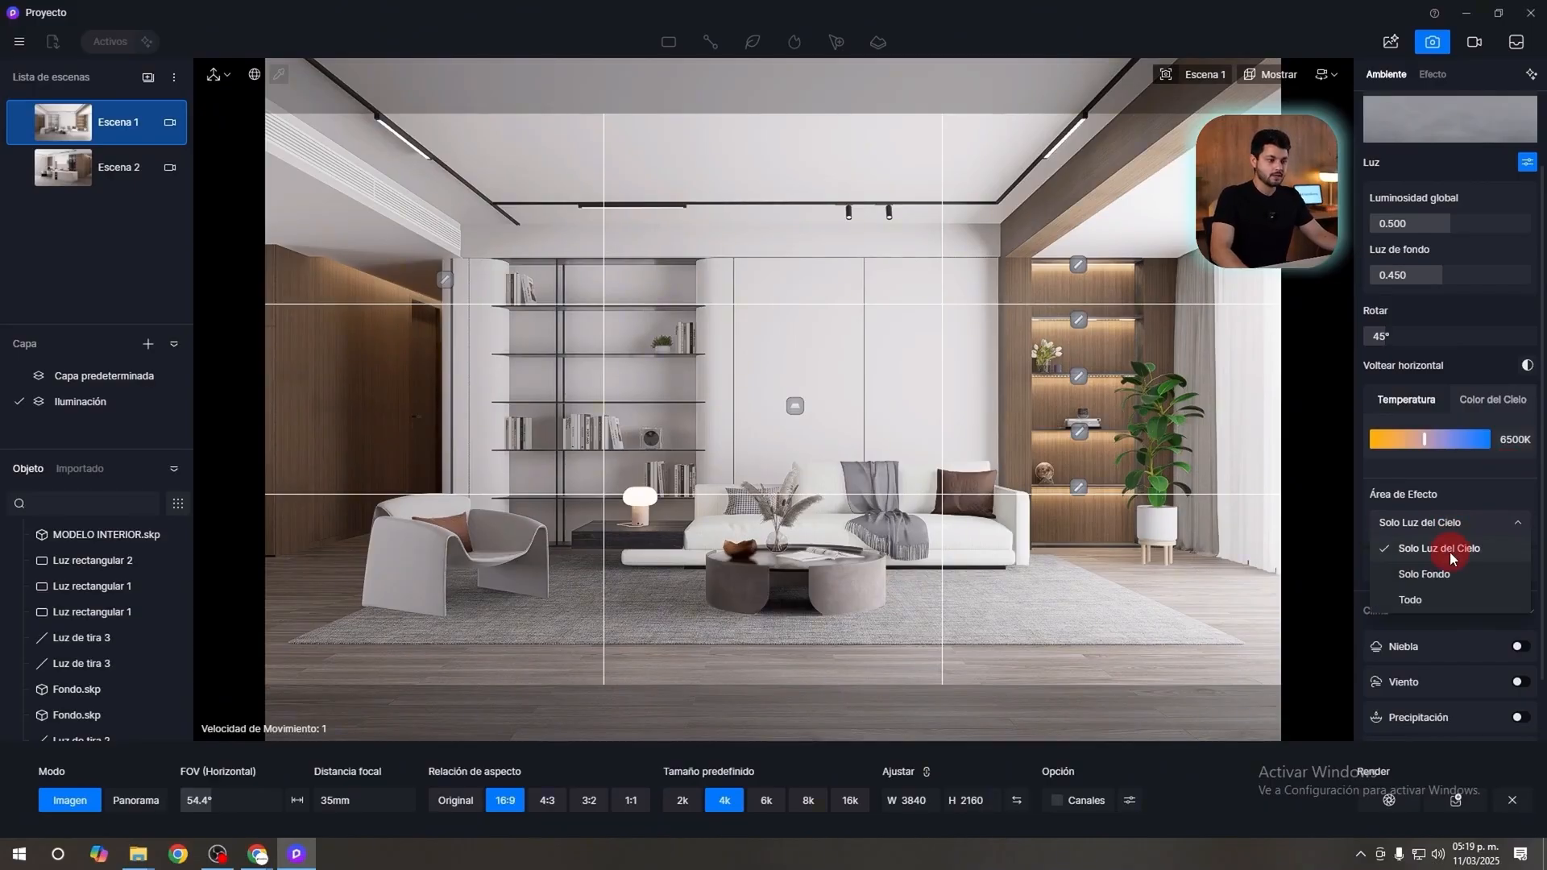
{"action": "left_click", "coordinate": [1449, 551]}
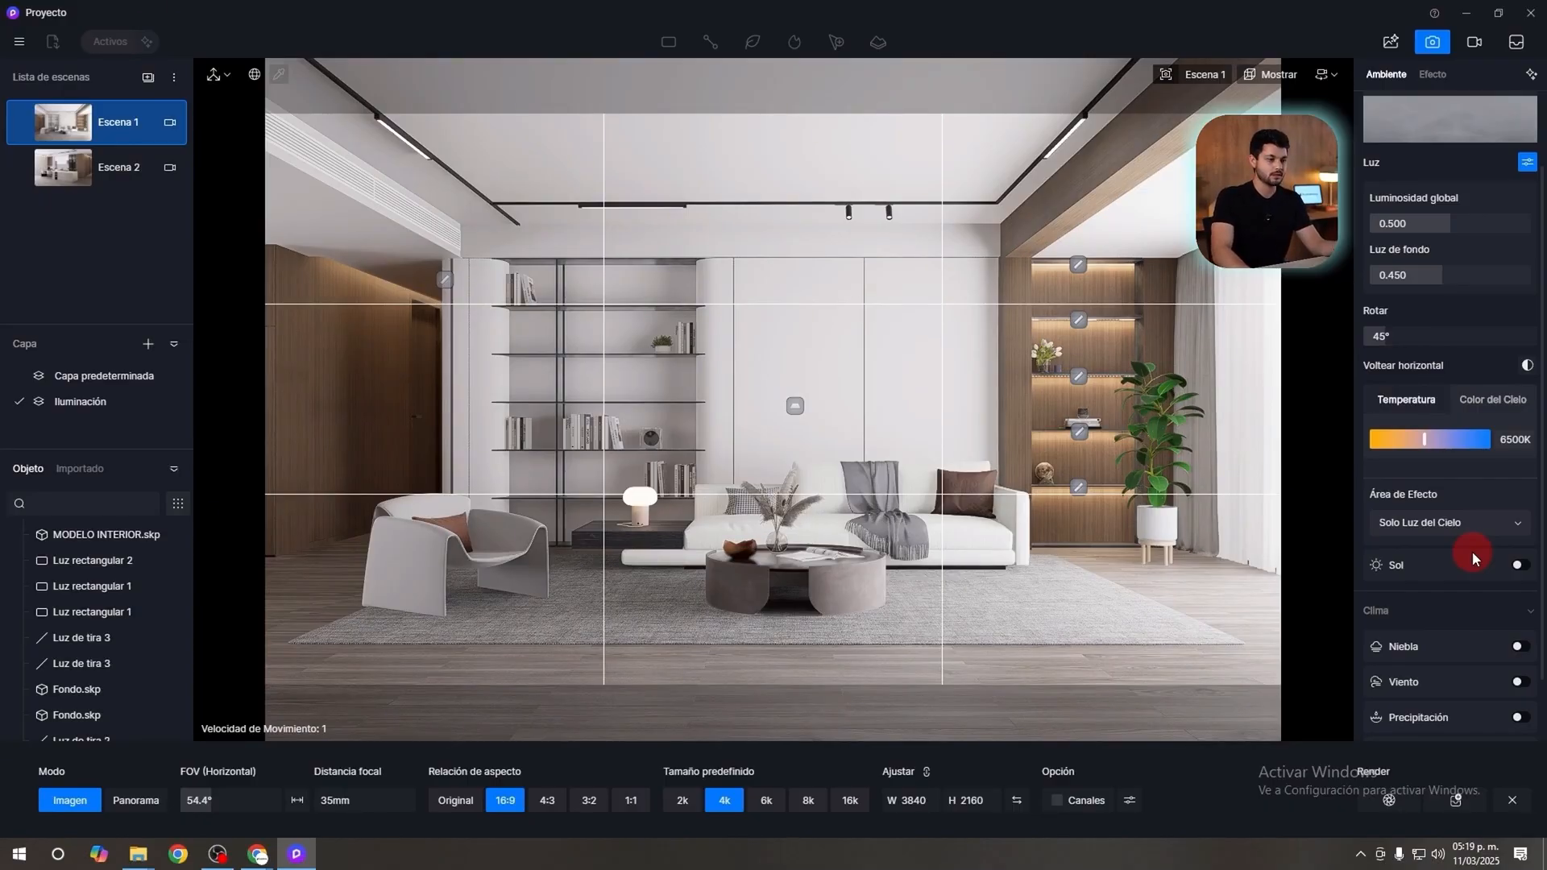
Enable the HDRI's sun and switch its direction from following the HDRI to the custom Ajustar mode.
{"action": "left_click", "coordinate": [1518, 567]}
{"action": "left_click", "coordinate": [1519, 567]}
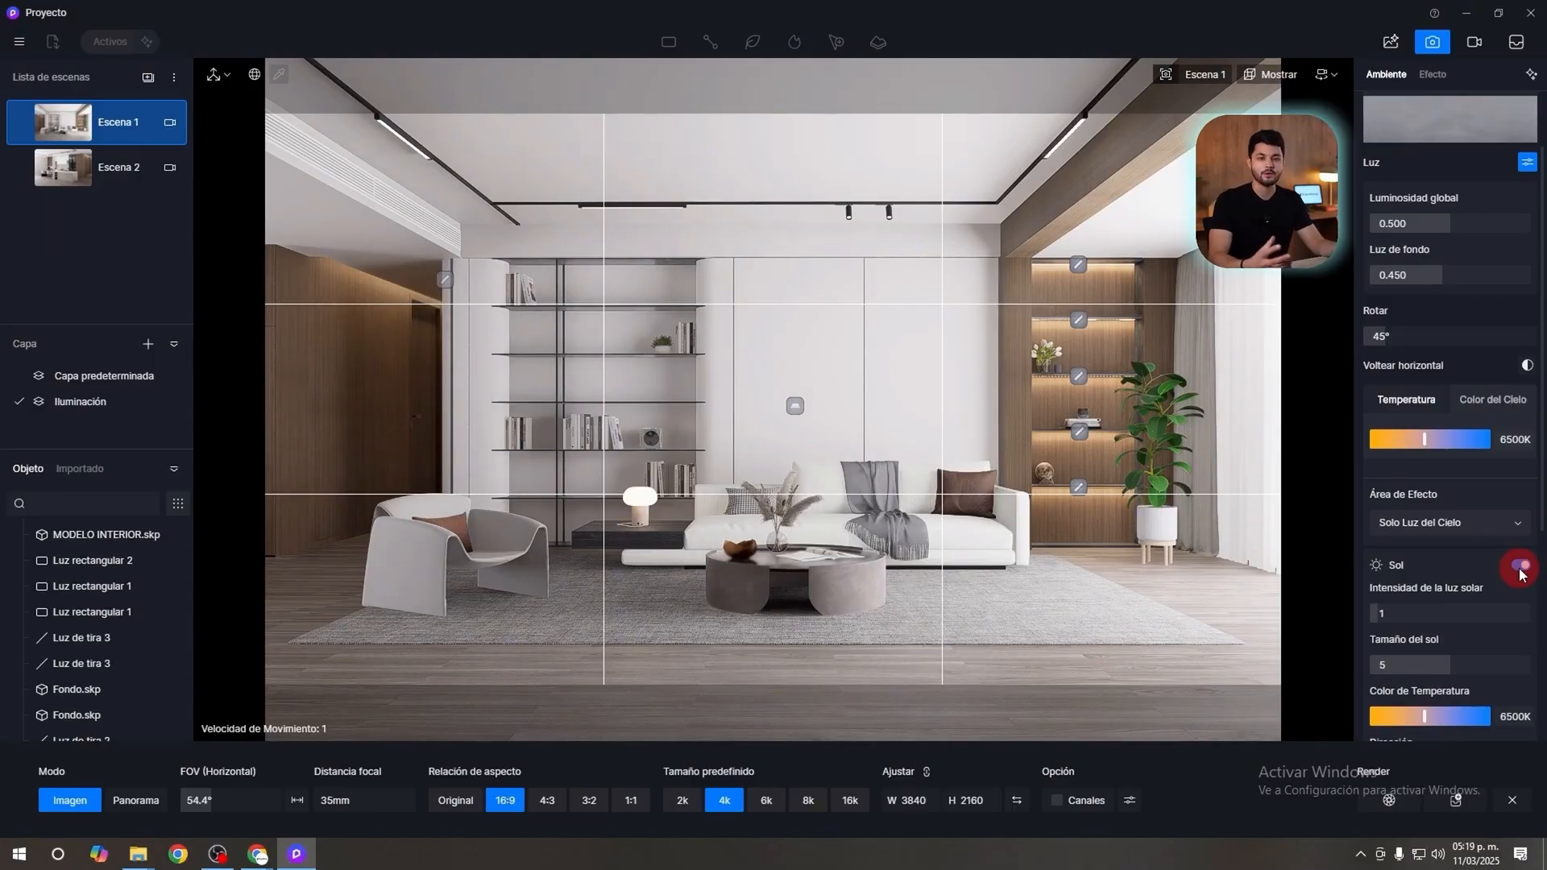
{"action": "scroll", "coordinate": [1491, 564], "scroll_direction": "down", "scroll_amount": 1}
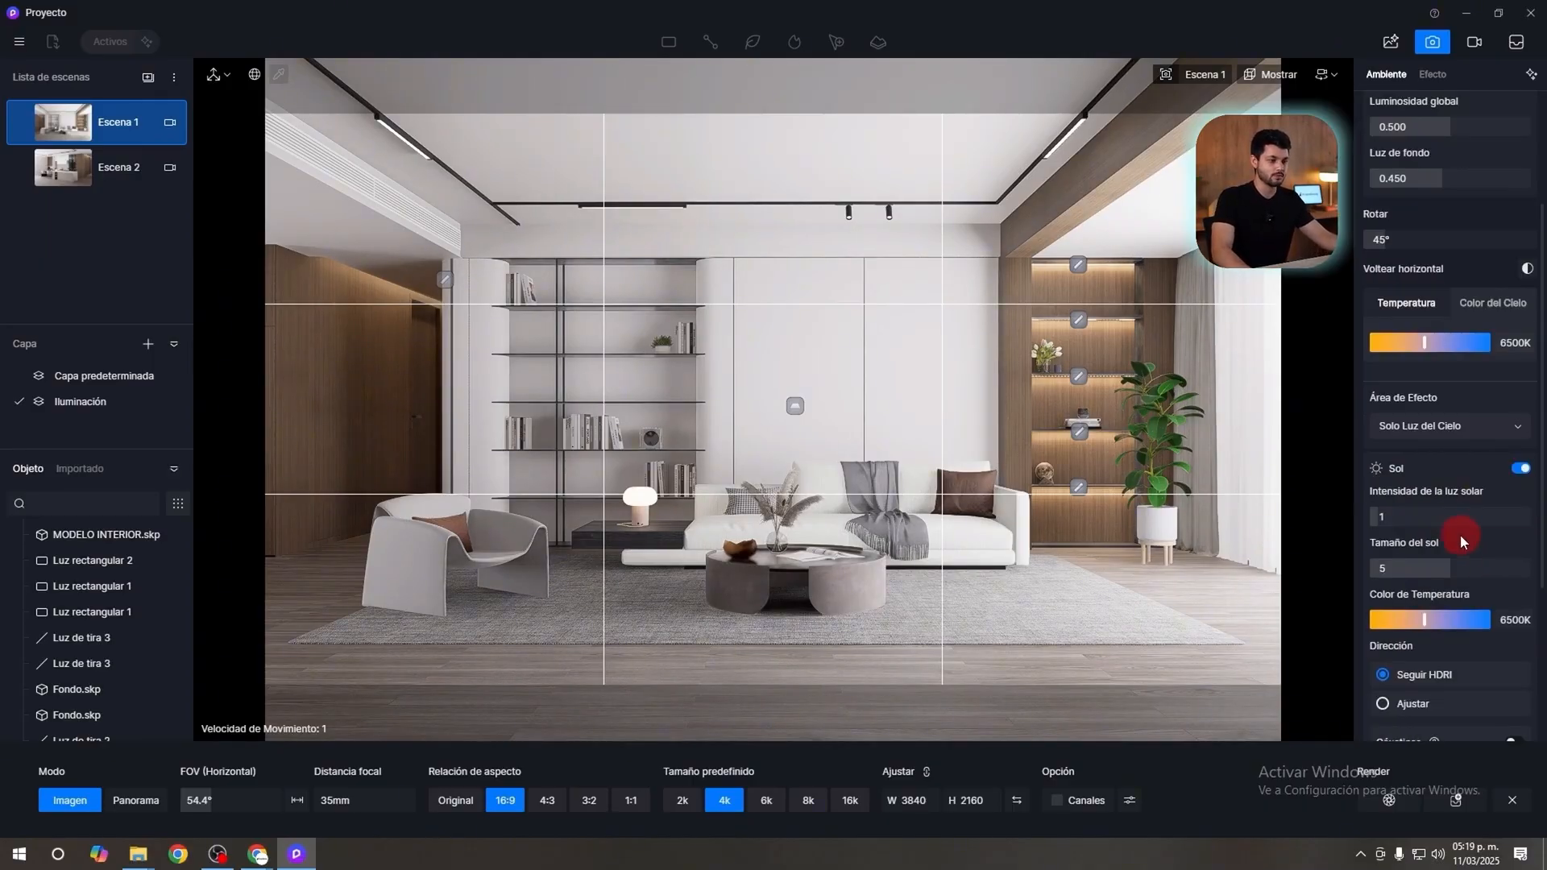
{"action": "scroll", "coordinate": [1449, 530], "scroll_direction": "down", "scroll_amount": 1}
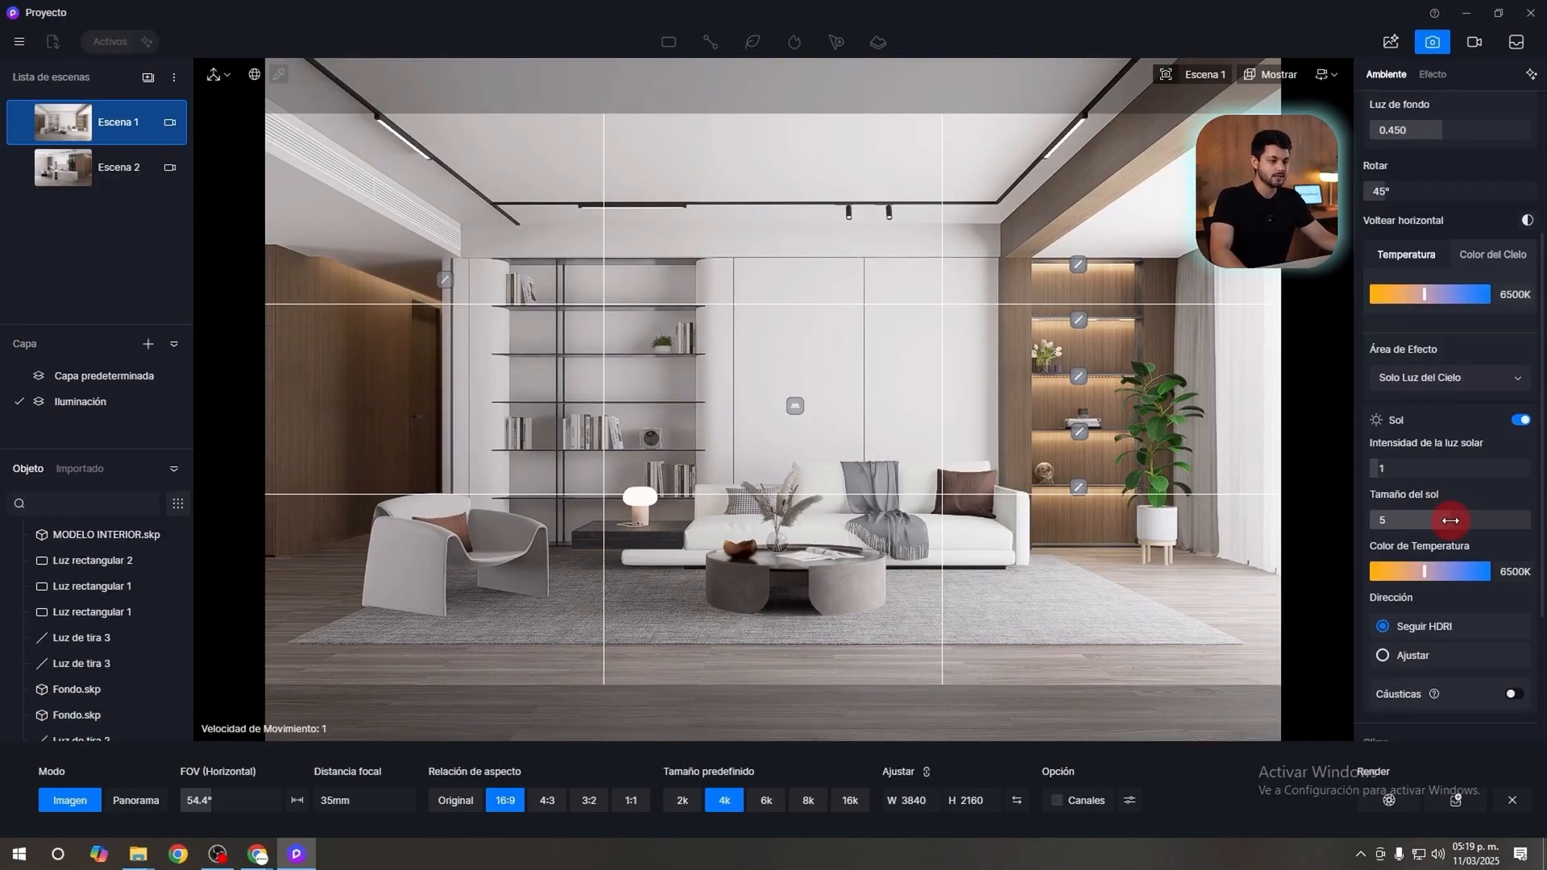
{"action": "left_click", "coordinate": [1394, 656]}
{"action": "scroll", "coordinate": [1394, 656], "scroll_direction": "down", "scroll_amount": 2}
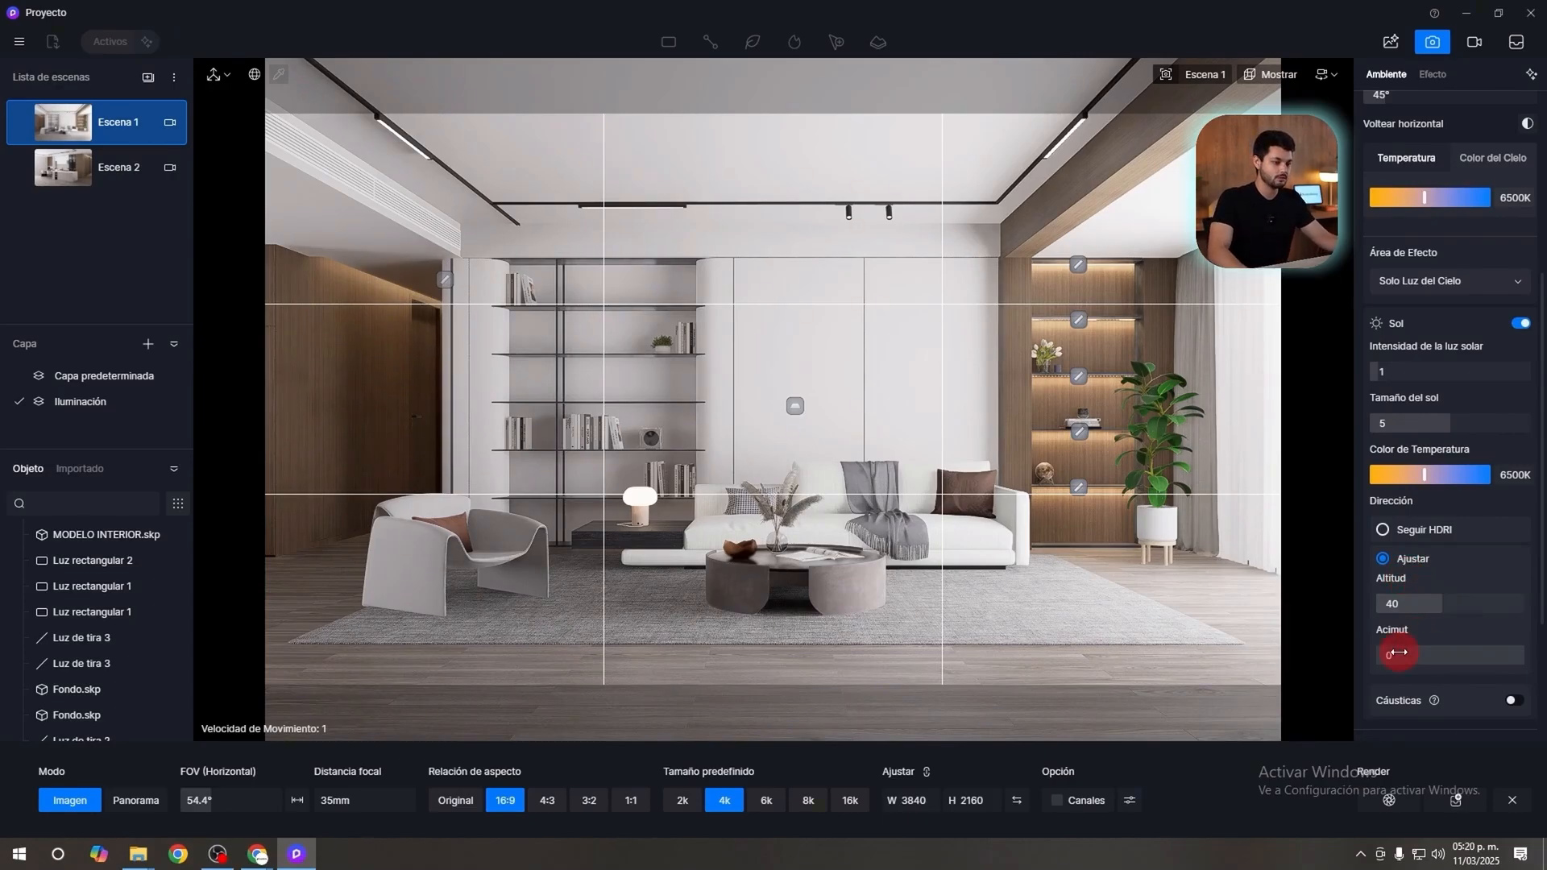
Raise the sunlight intensity to about 7.4 and set the sun's azimuth to 110.
{"action": "mouse_move", "coordinate": [1395, 653]}
{"action": "left_mouse_down"}
{"action": "mouse_move", "coordinate": [1492, 643]}
{"action": "mouse_move", "coordinate": [1399, 650]}
{"action": "left_mouse_up"}
{"action": "left_click_drag", "start_coordinate": [1397, 370], "coordinate": [1441, 370]}
{"action": "mouse_move", "coordinate": [1431, 649]}
{"action": "left_mouse_down"}
{"action": "mouse_move", "coordinate": [1402, 644]}
{"action": "mouse_move", "coordinate": [1422, 658]}
{"action": "left_mouse_up"}
{"action": "left_click", "coordinate": [1423, 657]}
{"action": "type", "text": "110"}
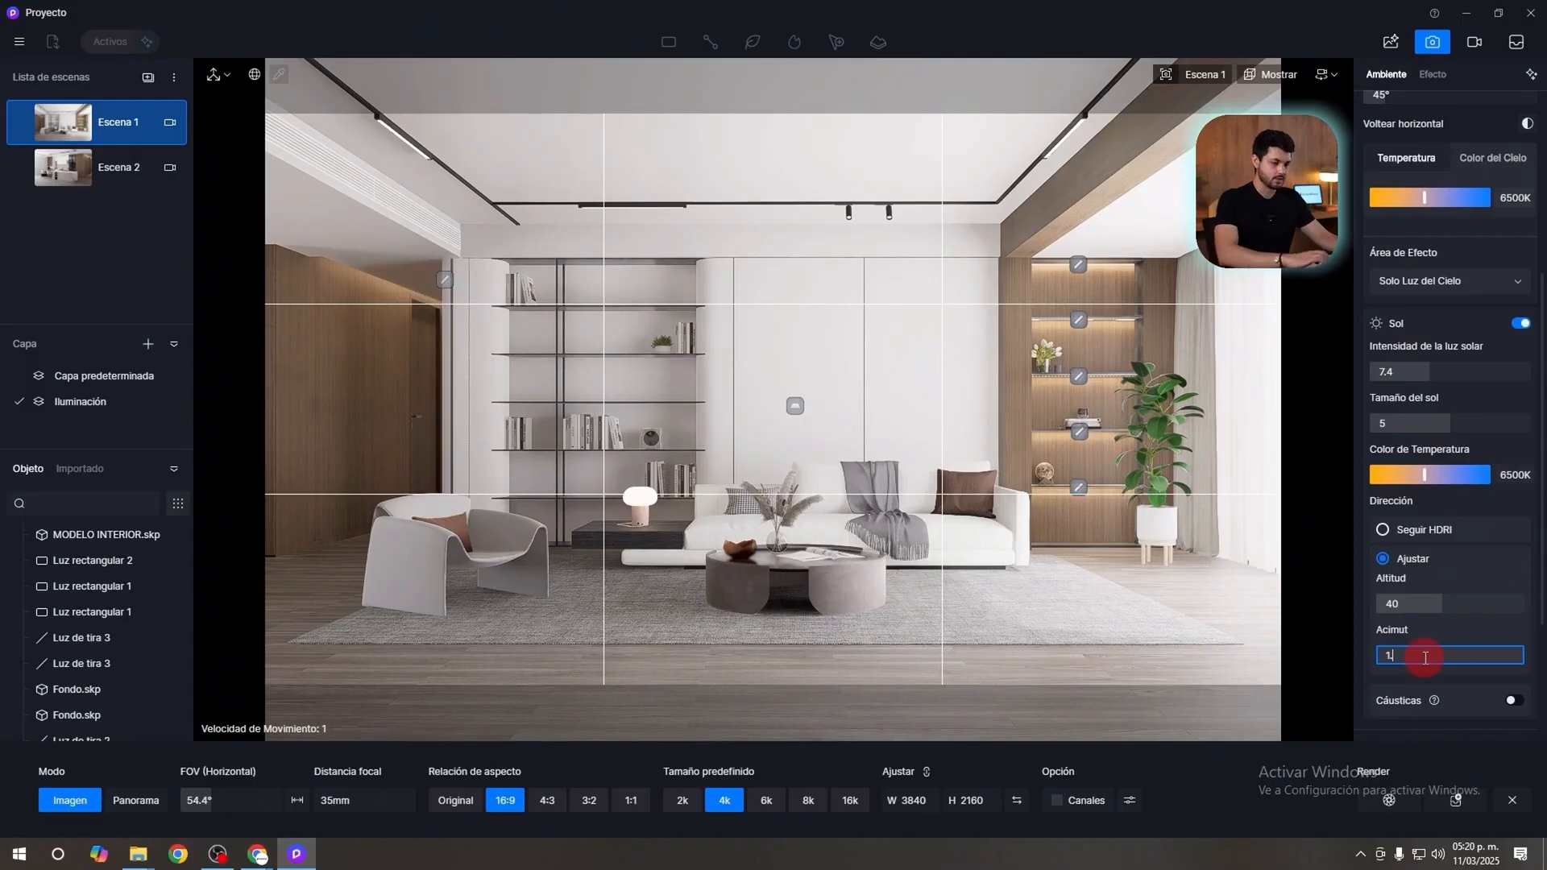
{"action": "key", "text": "Return"}
Try several stronger sunlight intensities, then set the intensity to 1 and the sun size to 10.
{"action": "left_click_drag", "start_coordinate": [1418, 372], "coordinate": [1391, 343]}
{"action": "left_click_drag", "start_coordinate": [1525, 356], "coordinate": [1483, 378]}
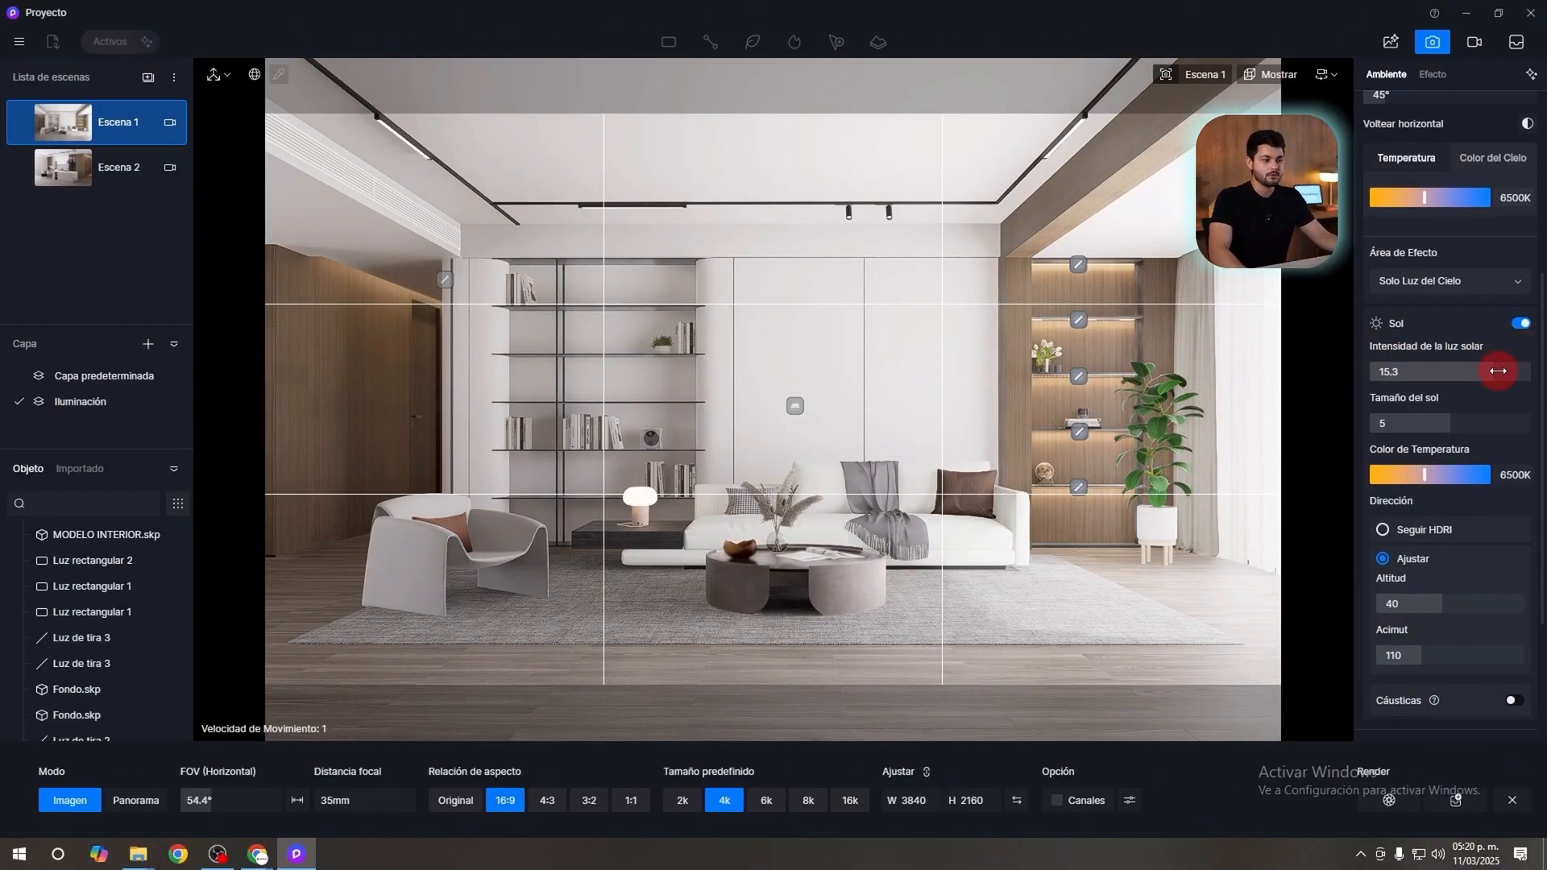
{"action": "left_click_drag", "start_coordinate": [1495, 369], "coordinate": [1436, 370]}
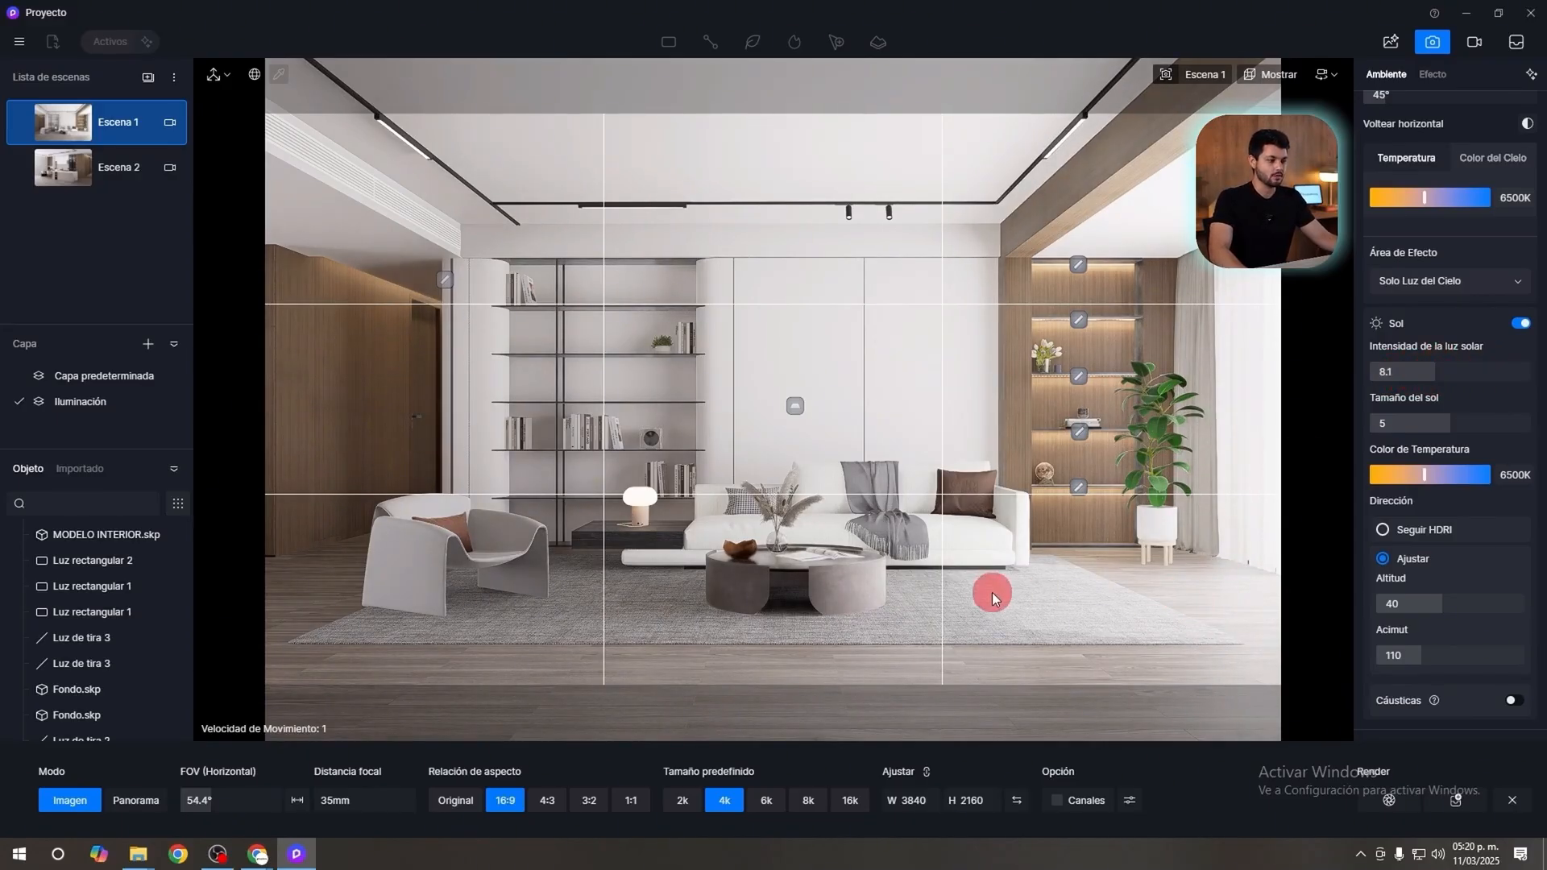
{"action": "left_click", "coordinate": [1443, 368]}
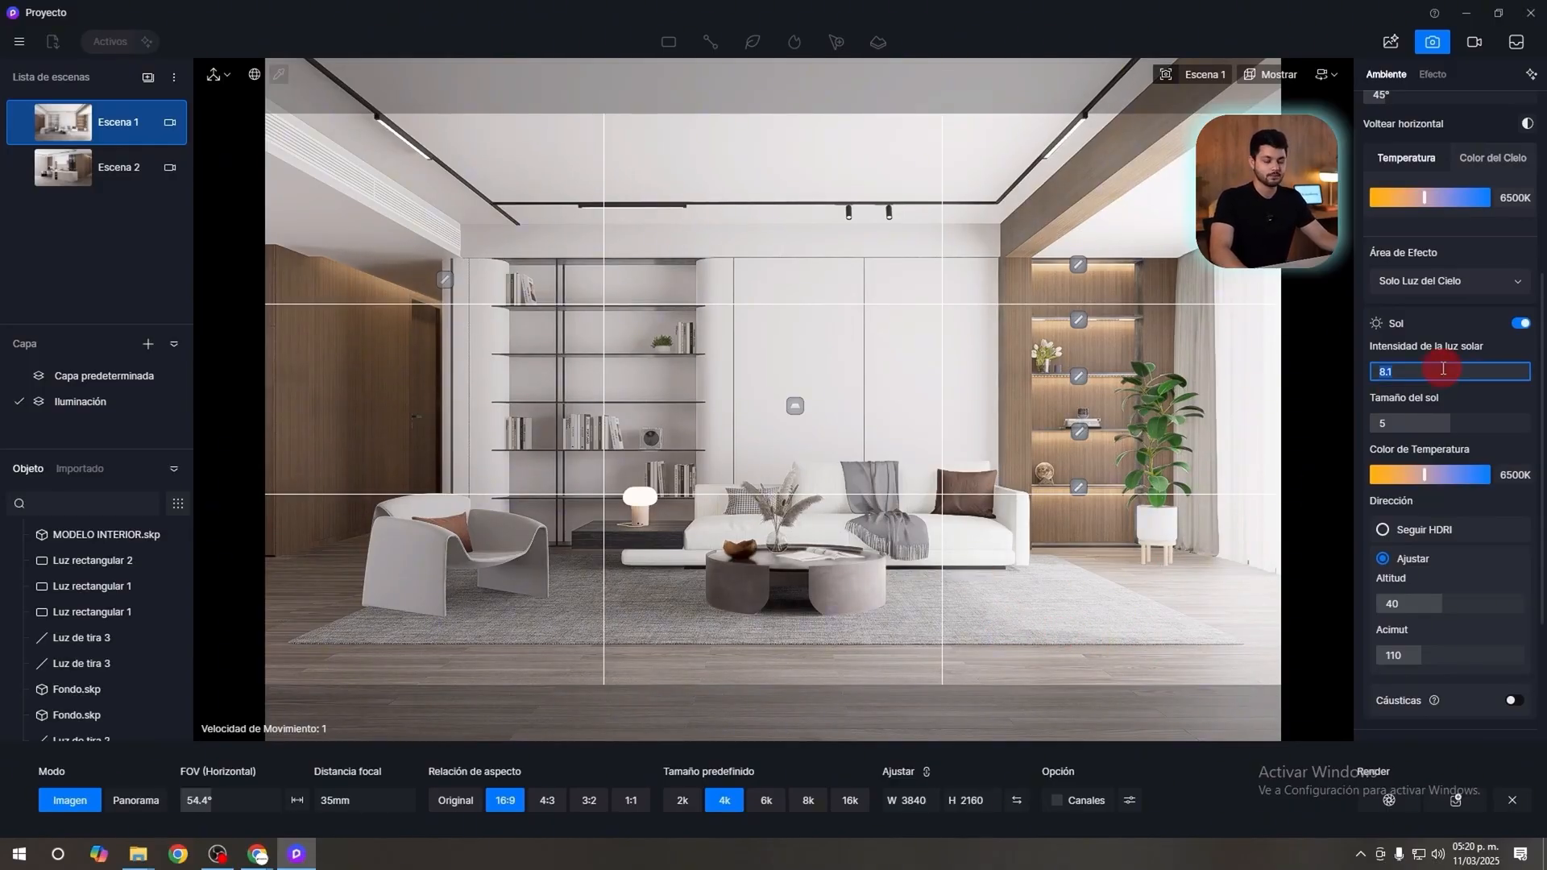
{"action": "type", "text": "1"}
{"action": "key", "text": "Return"}
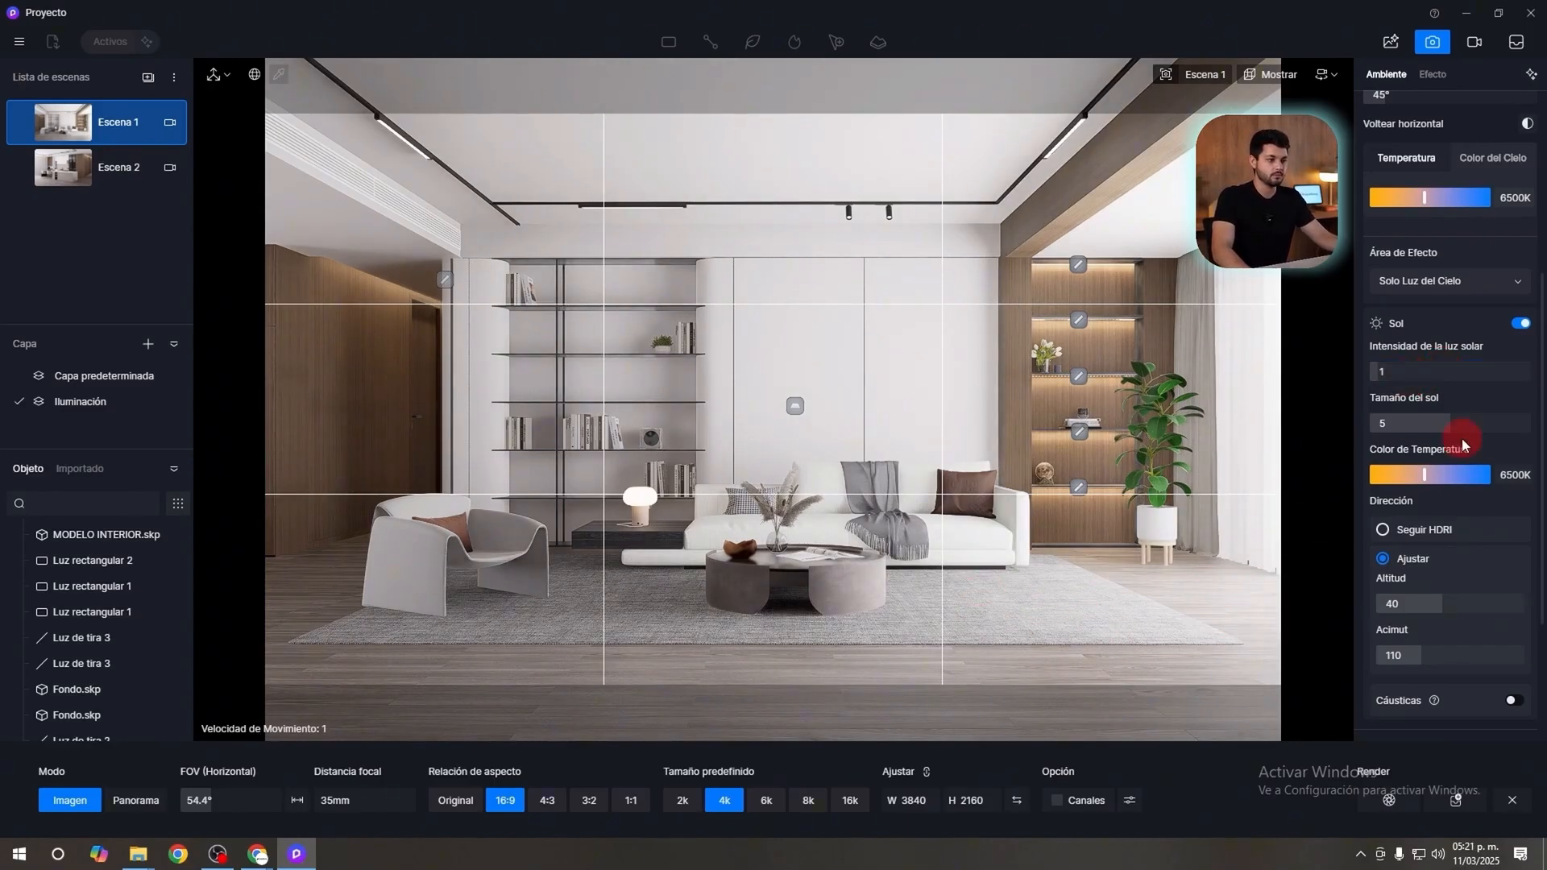
{"action": "left_click_drag", "start_coordinate": [1454, 421], "coordinate": [1539, 412]}
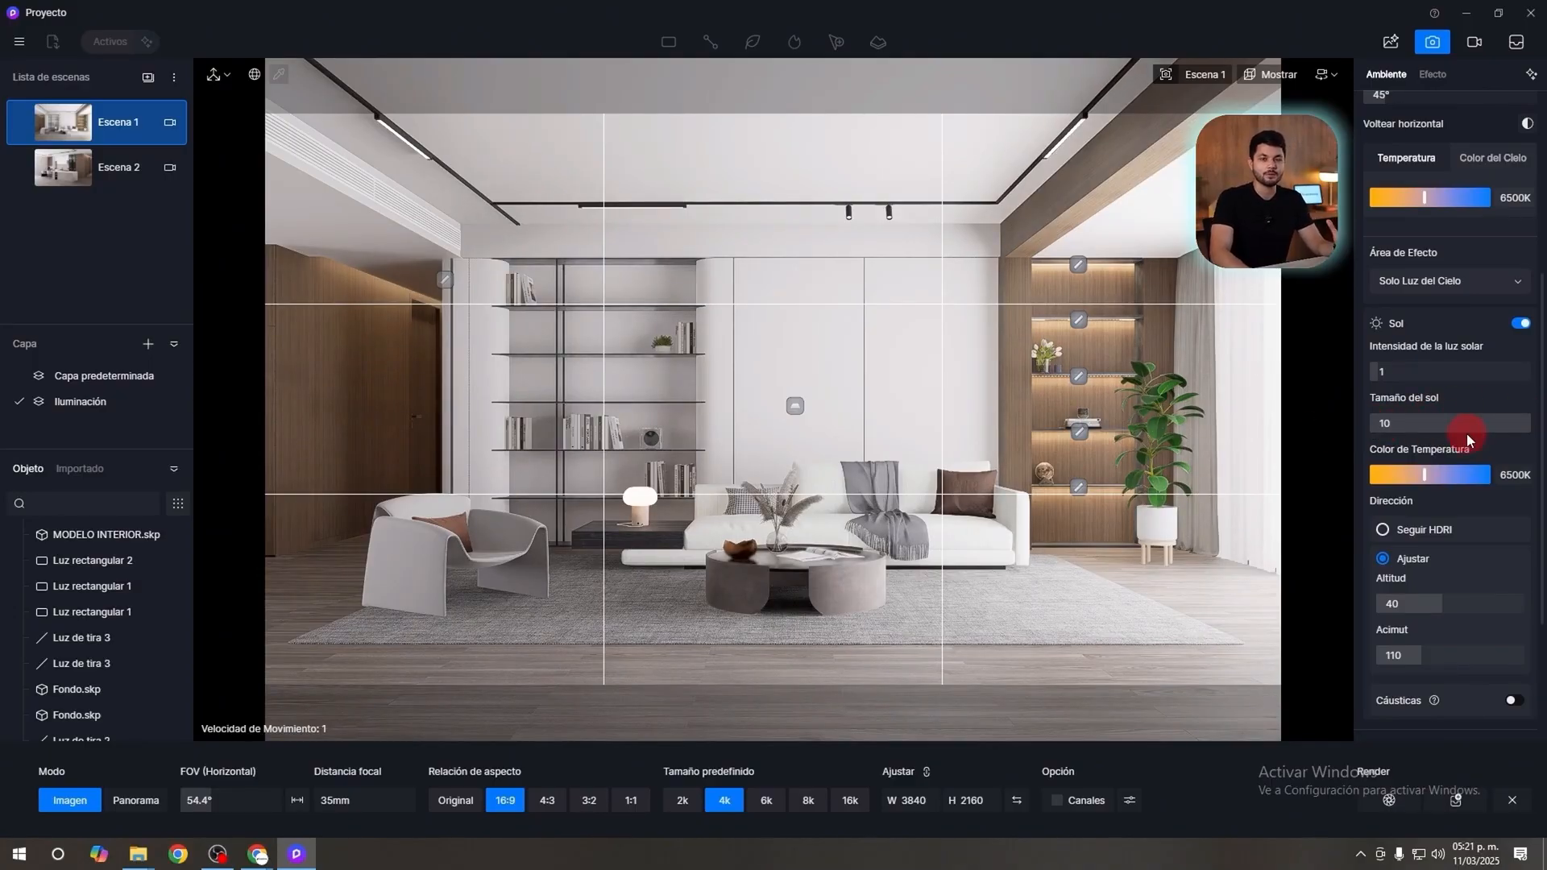
Compare sun sizes 0 and 10 with the sunlight intensity at 20, and set the intensity back to 1.
{"action": "left_click_drag", "start_coordinate": [1387, 371], "coordinate": [1539, 372]}
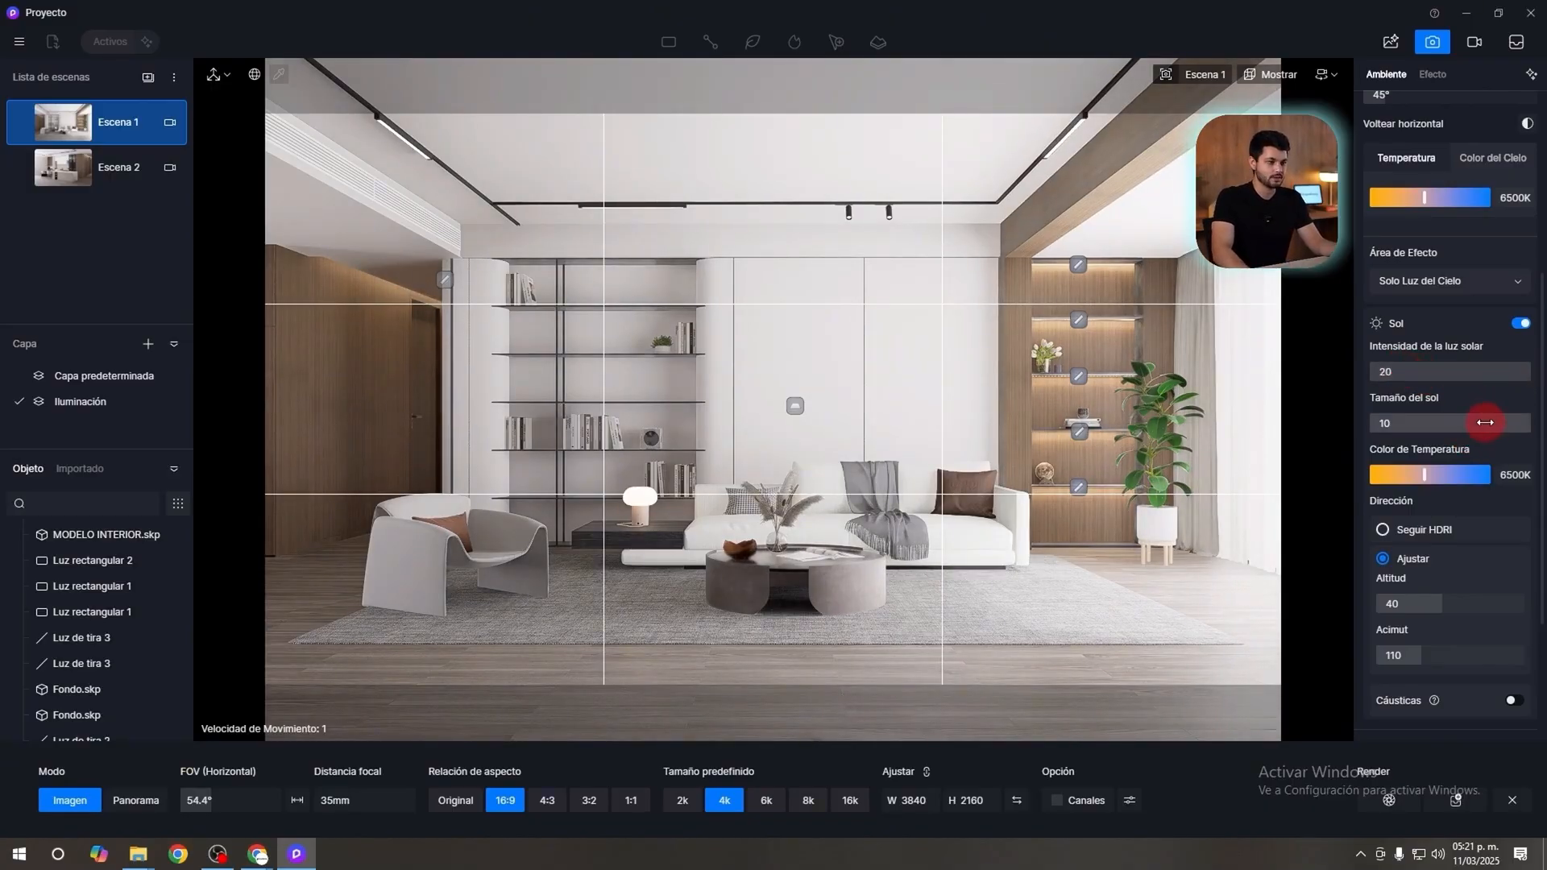
{"action": "left_click_drag", "start_coordinate": [1478, 420], "coordinate": [1193, 438]}
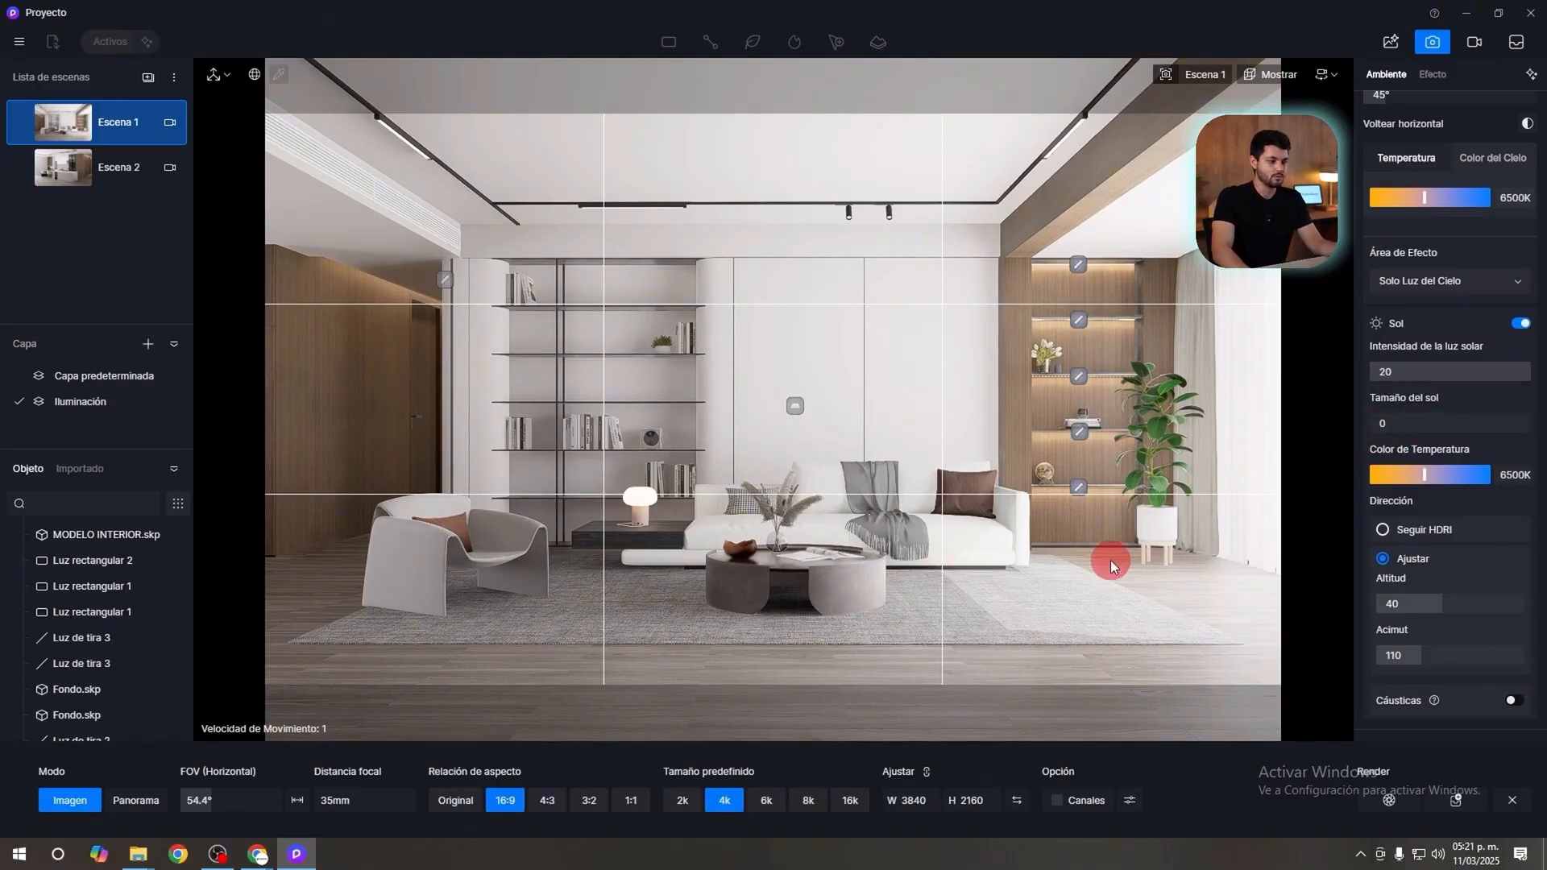
{"action": "left_click_drag", "start_coordinate": [1400, 424], "coordinate": [1535, 423]}
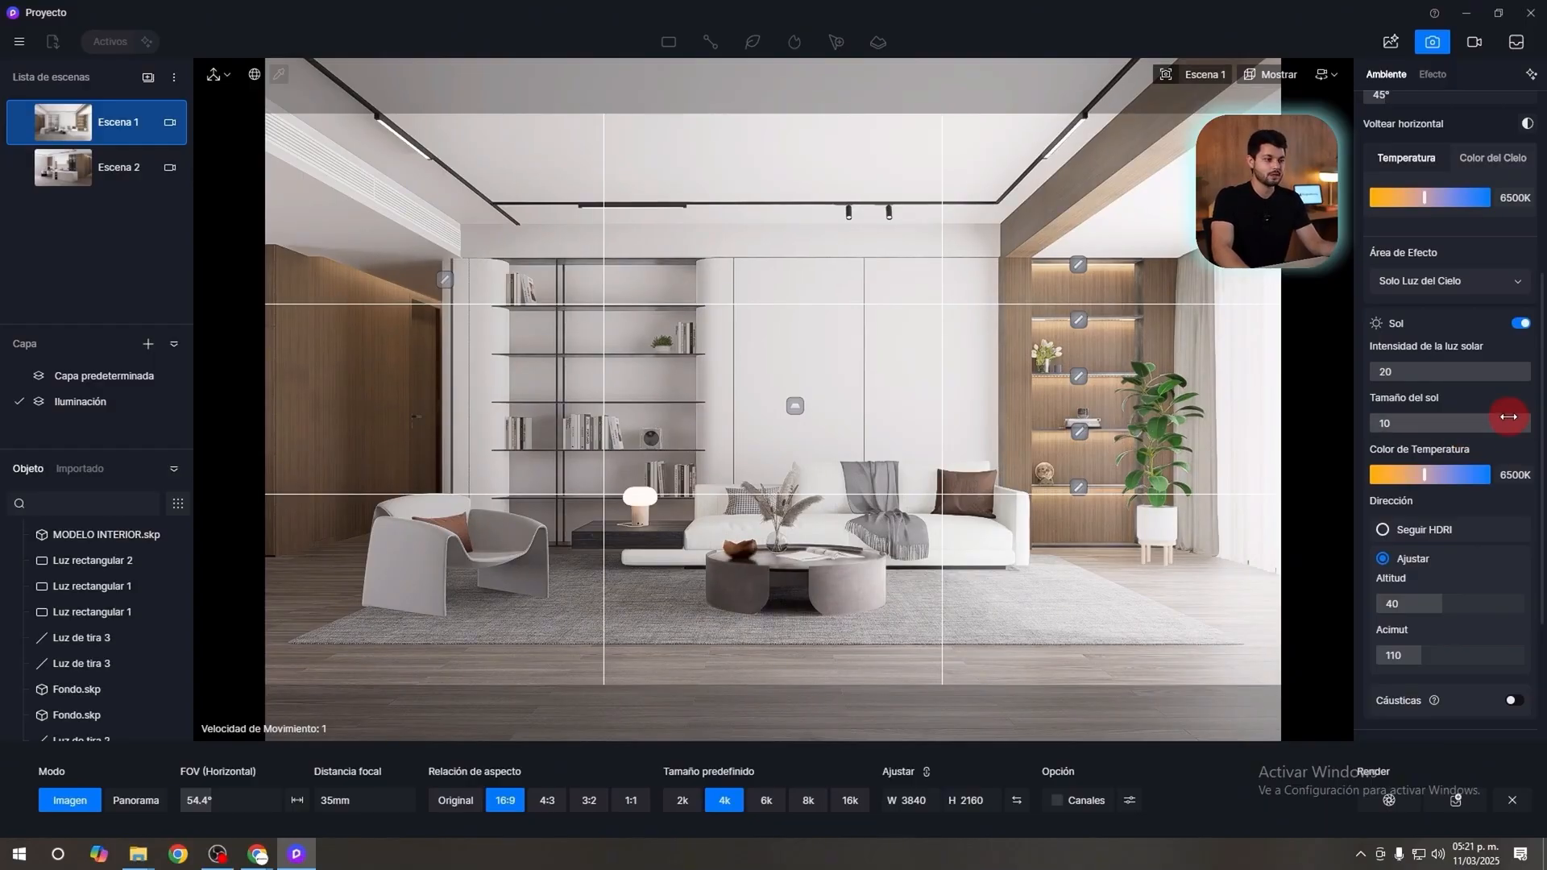
{"action": "left_click", "coordinate": [1517, 372]}
{"action": "type", "text": "1"}
{"action": "key", "text": "Return"}
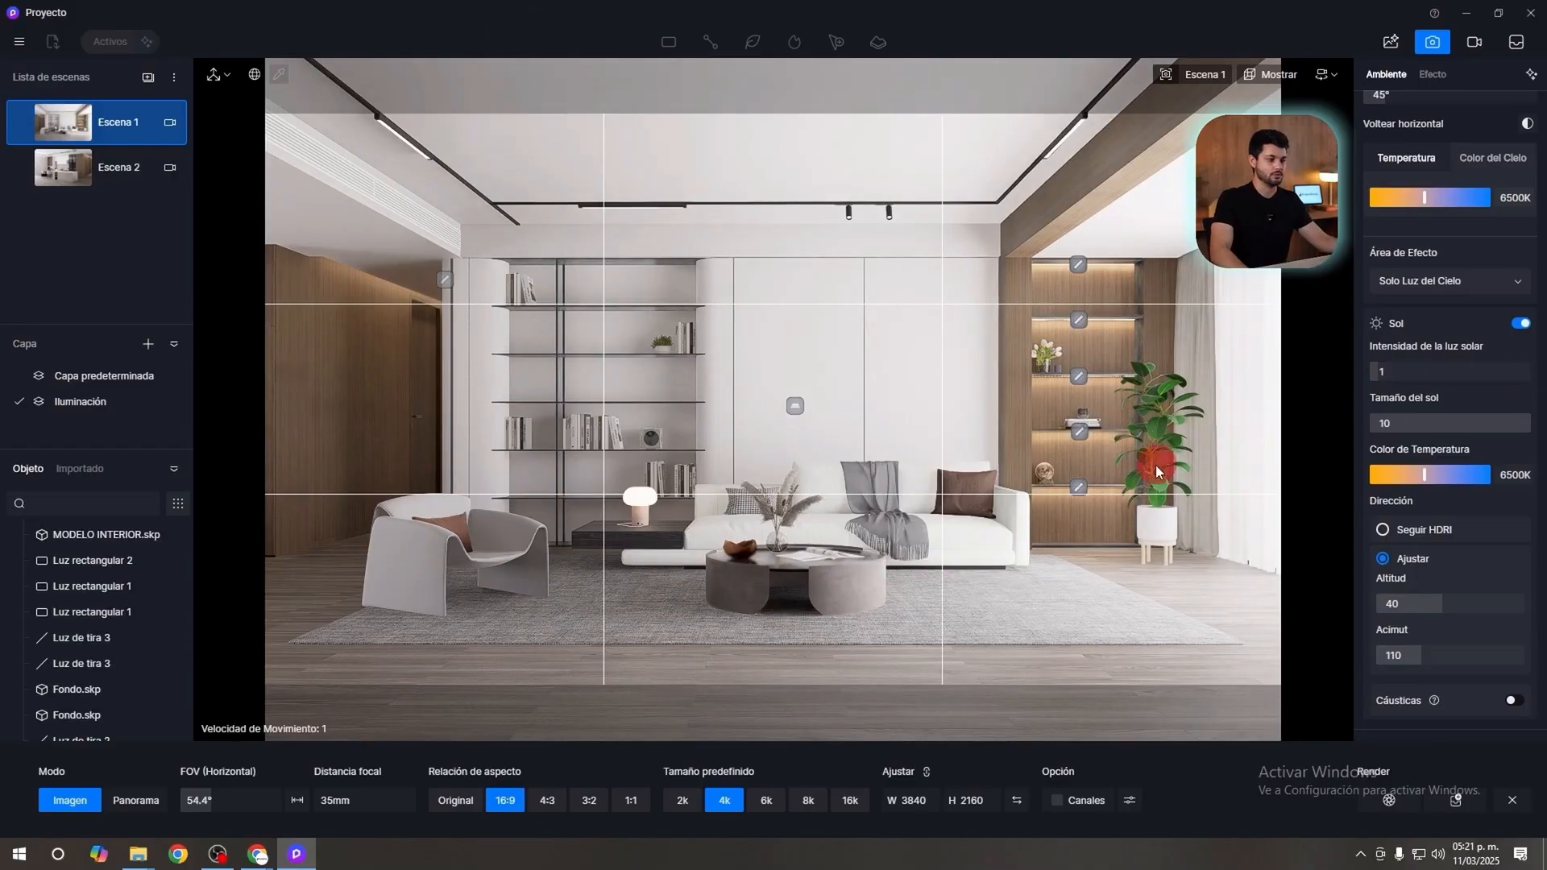
Try a sun altitude of 35 and set the altitude to 25.
{"action": "mouse_move", "coordinate": [1436, 604]}
{"action": "left_mouse_down"}
{"action": "mouse_move", "coordinate": [1400, 596]}
{"action": "mouse_move", "coordinate": [1448, 614]}
{"action": "left_mouse_up"}
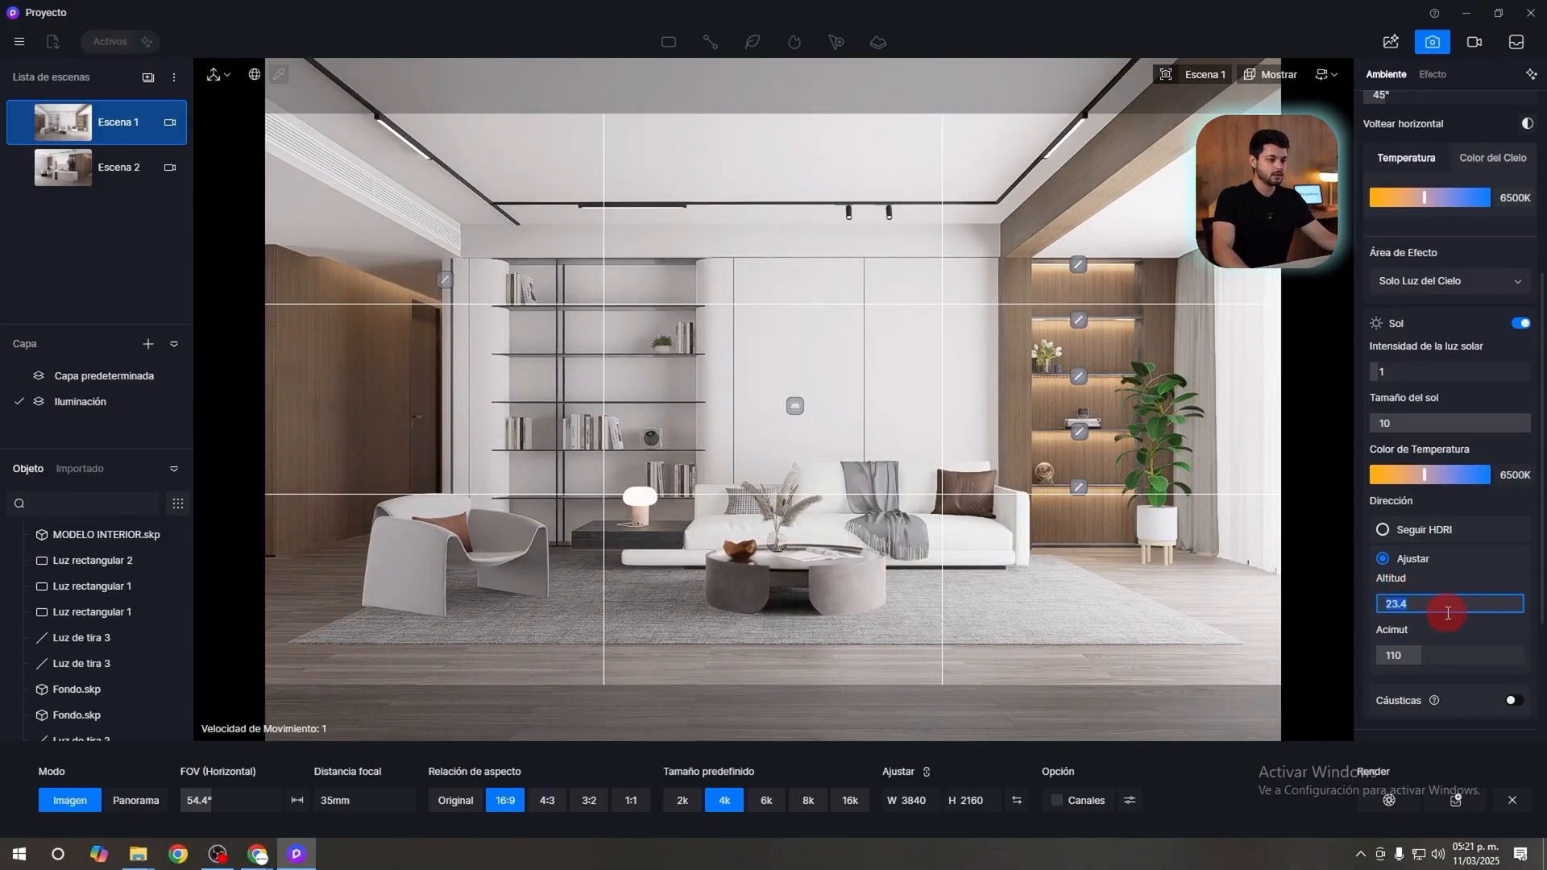
{"action": "type", "text": "35"}
{"action": "key", "text": "Return"}
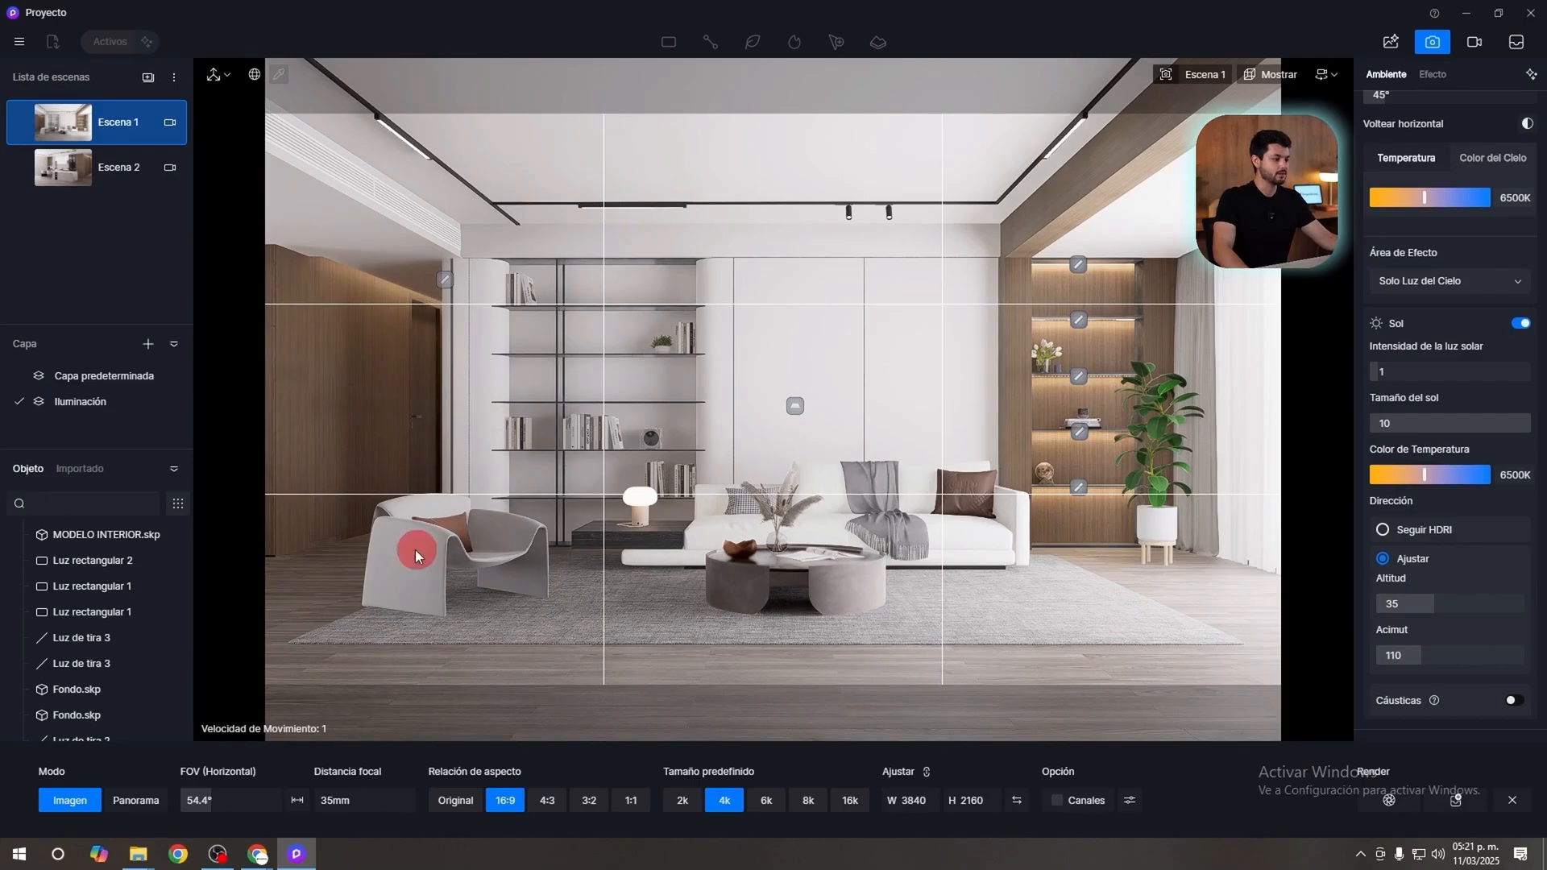
{"action": "left_click", "coordinate": [1464, 597]}
{"action": "type", "text": "25"}
{"action": "key", "text": "Return"}
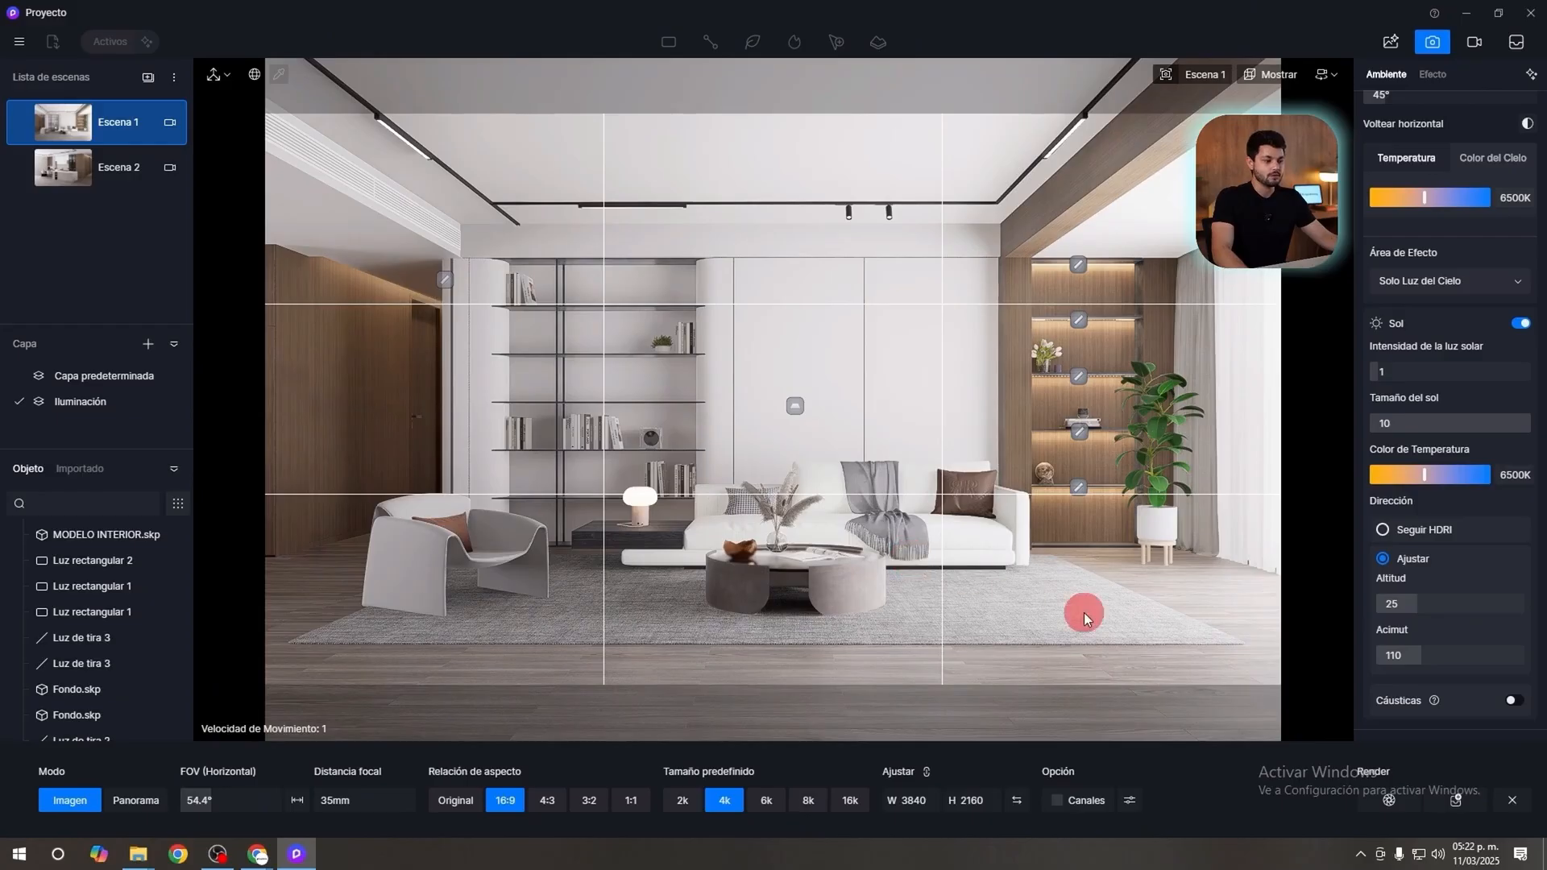
Enable the LUT effect and choose the Acción distópica moderna preset.
{"action": "scroll", "coordinate": [1375, 229], "scroll_direction": "up", "scroll_amount": 5}
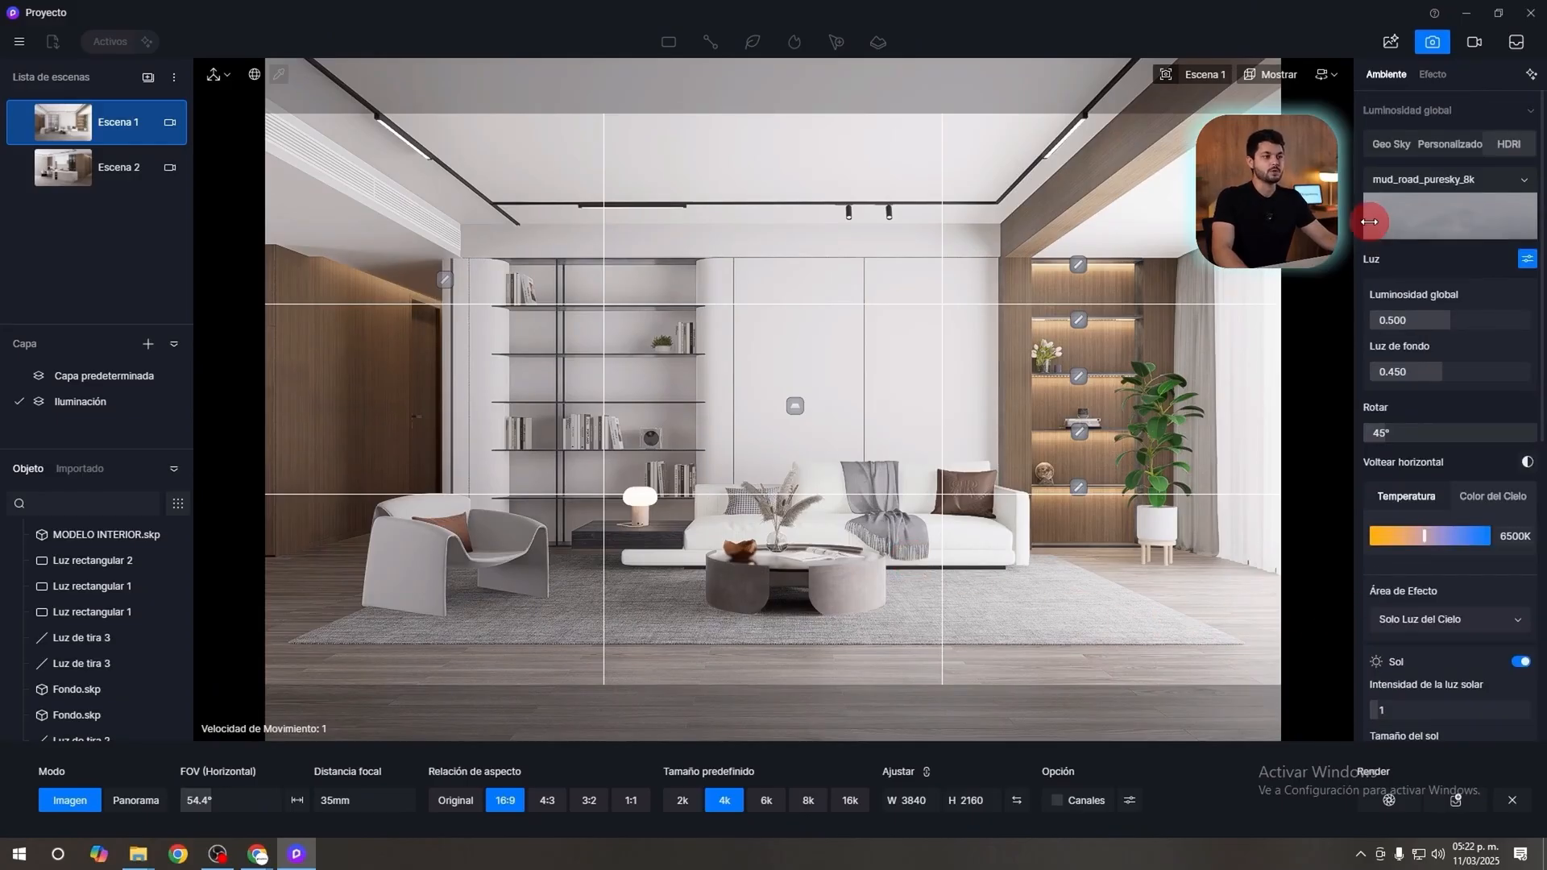
{"action": "left_click", "coordinate": [1426, 75]}
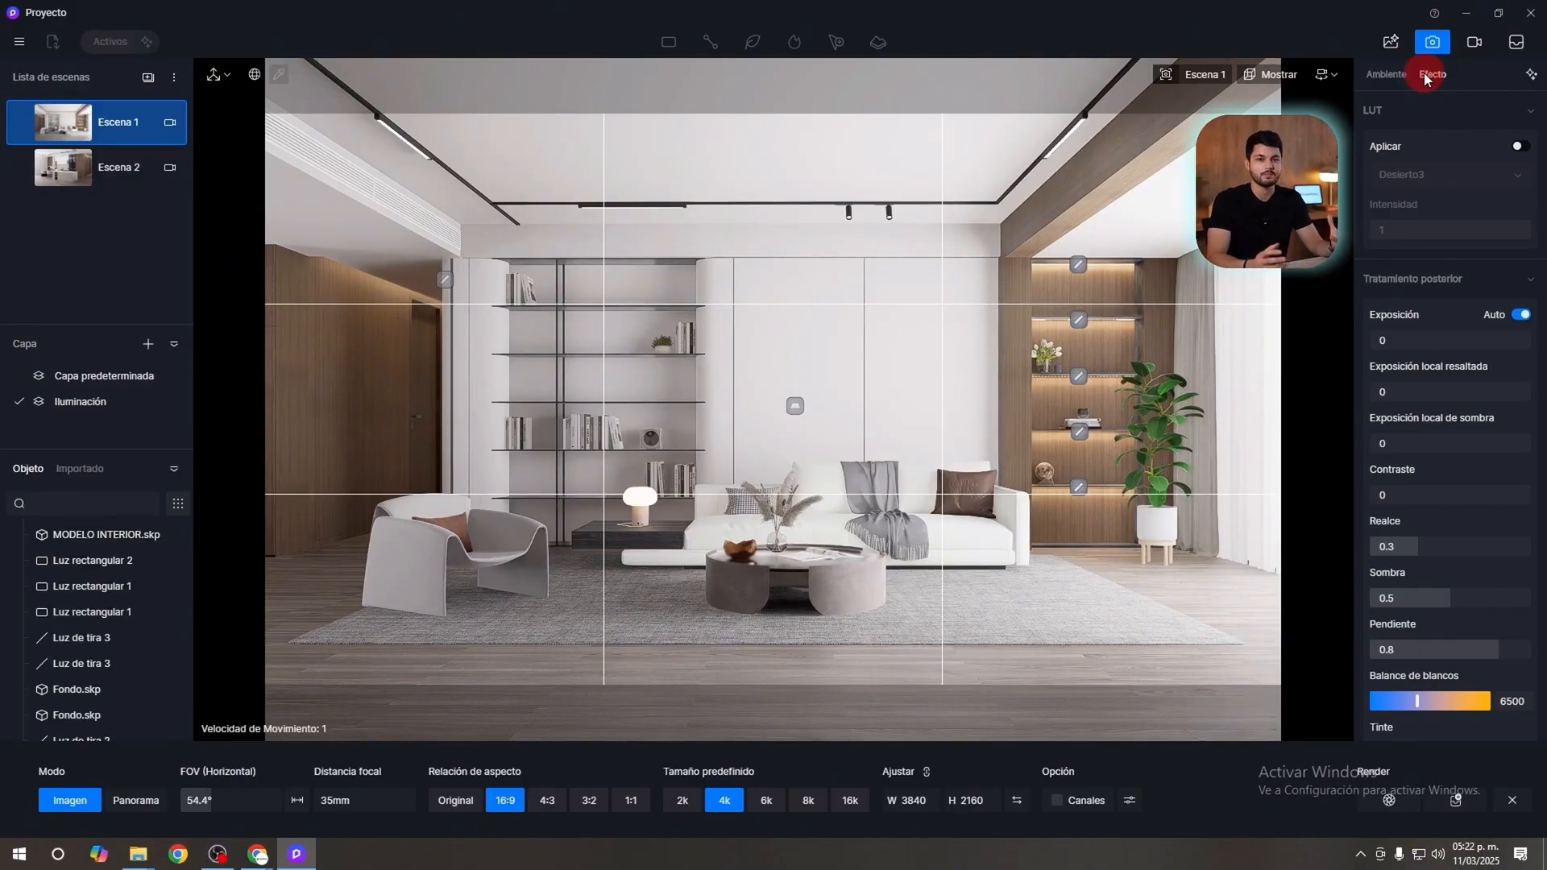
{"action": "left_click", "coordinate": [1520, 147]}
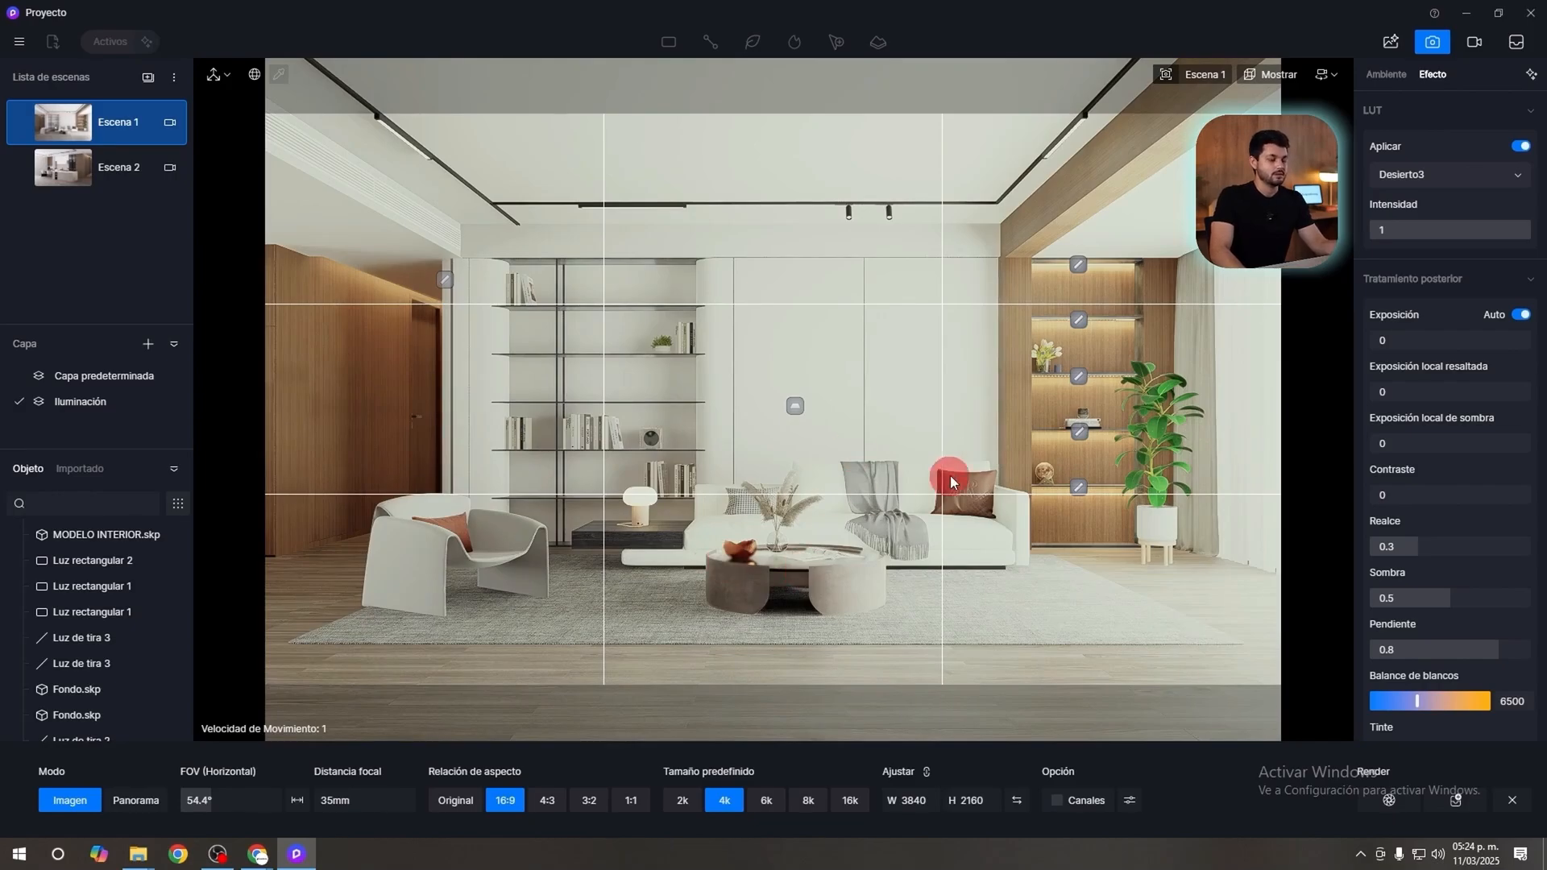
{"action": "left_click", "coordinate": [1460, 179]}
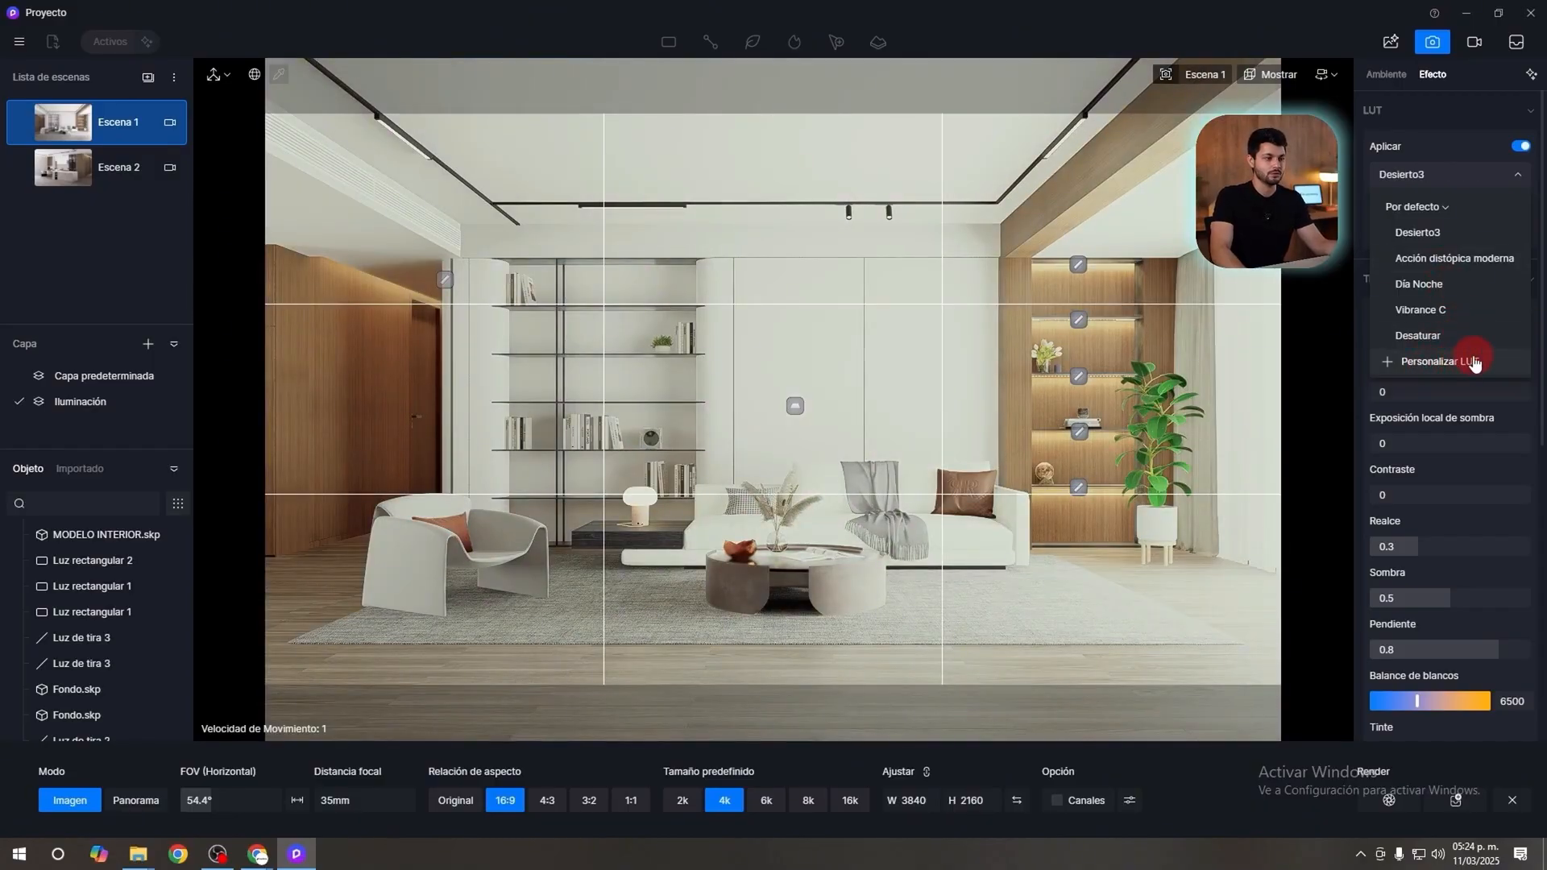
{"action": "left_click", "coordinate": [1440, 256]}
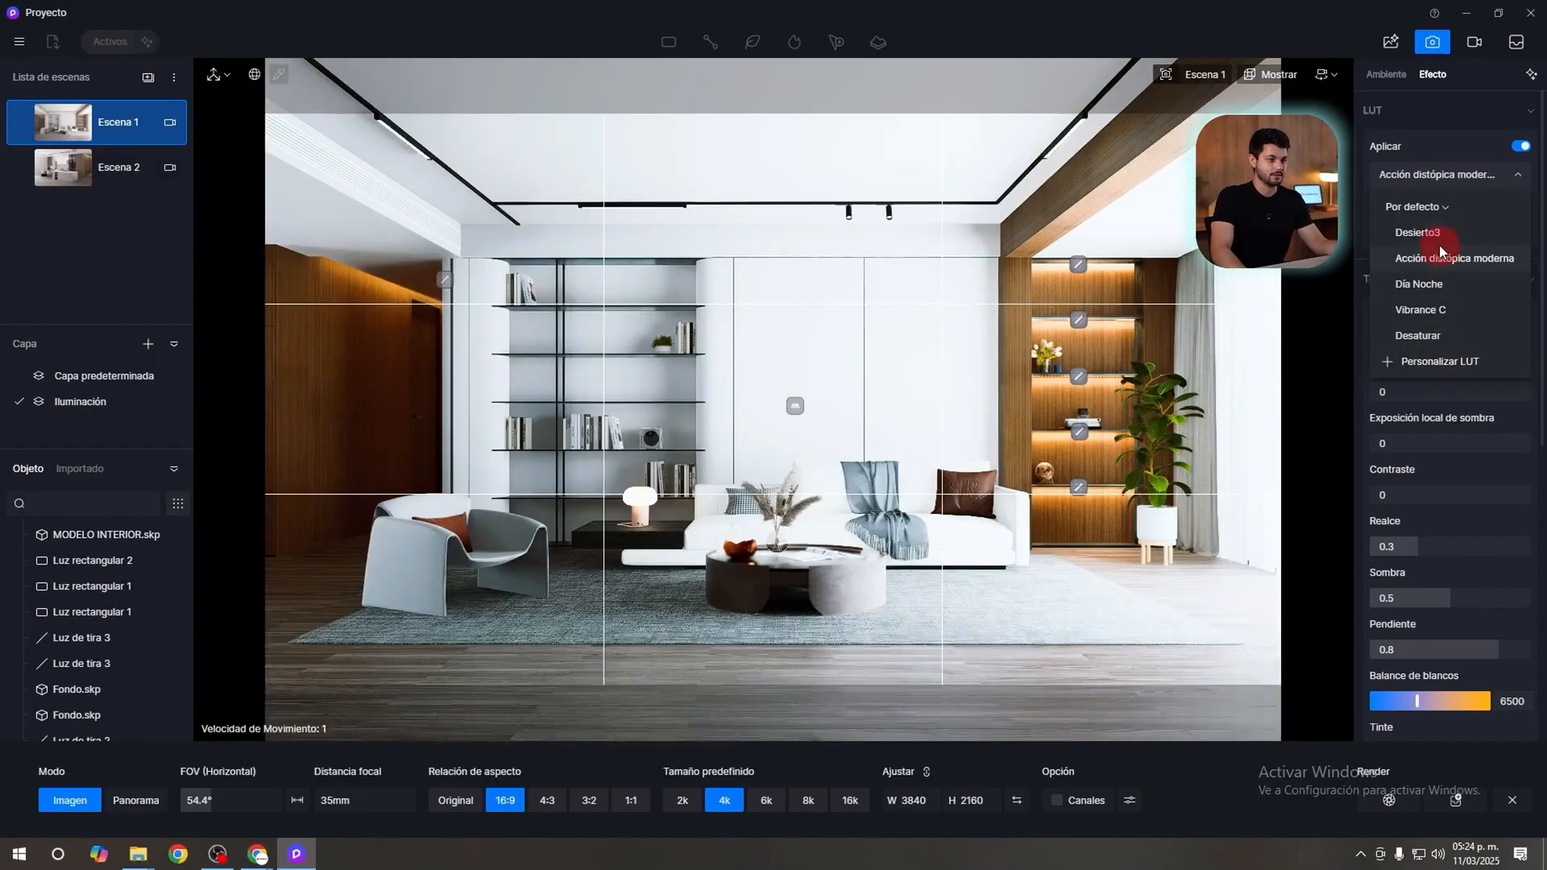
{"action": "left_click", "coordinate": [1504, 258]}
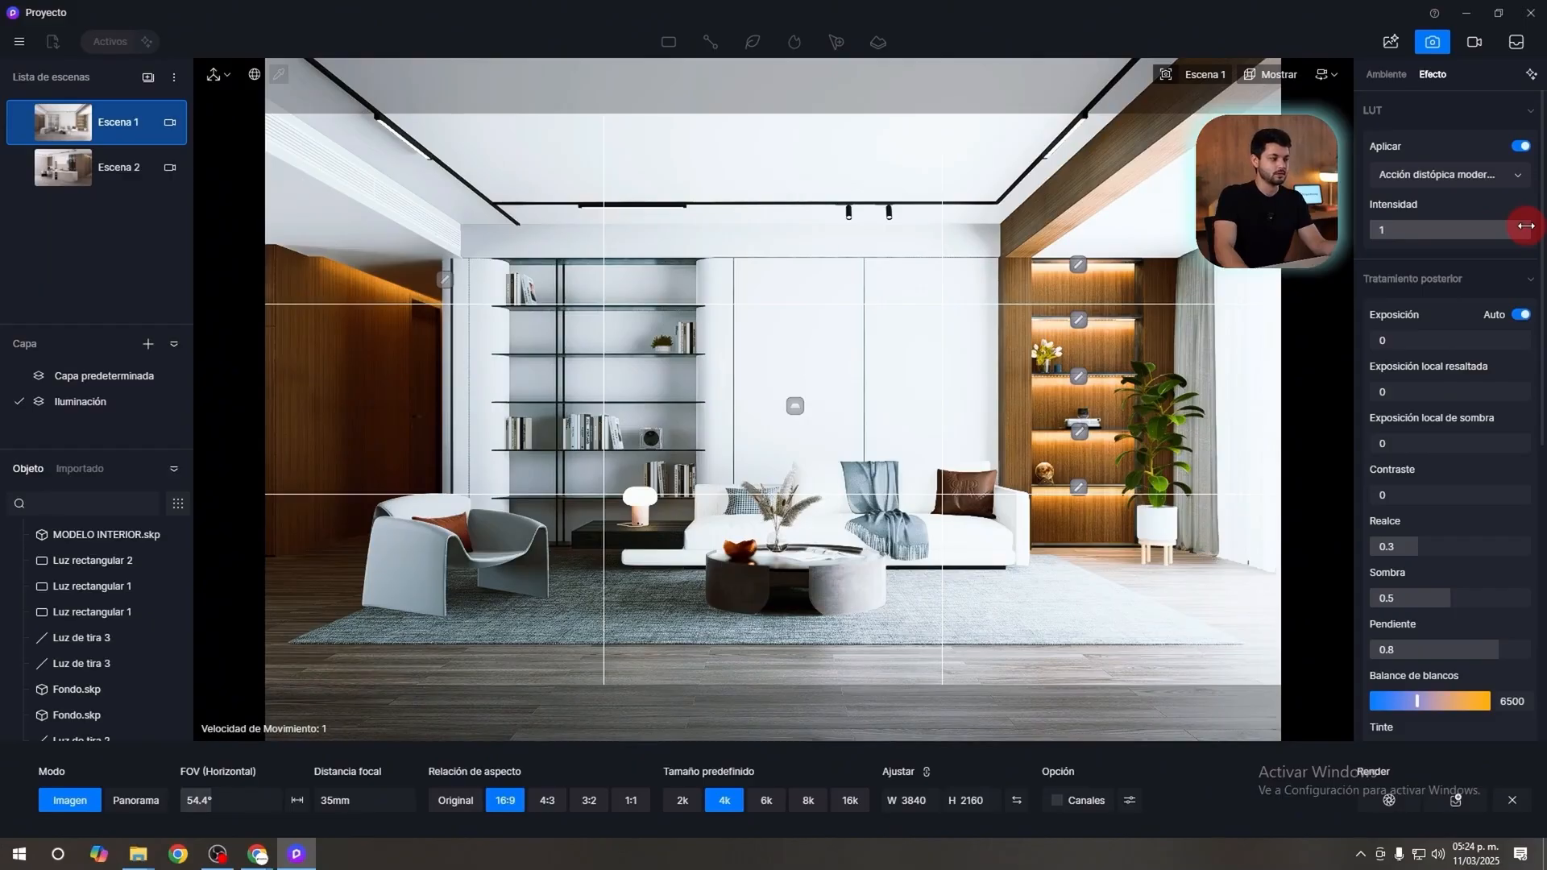
Set the LUT intensity to 0.1 and compare the scene with the LUT off and on.
{"action": "left_click", "coordinate": [1403, 230]}
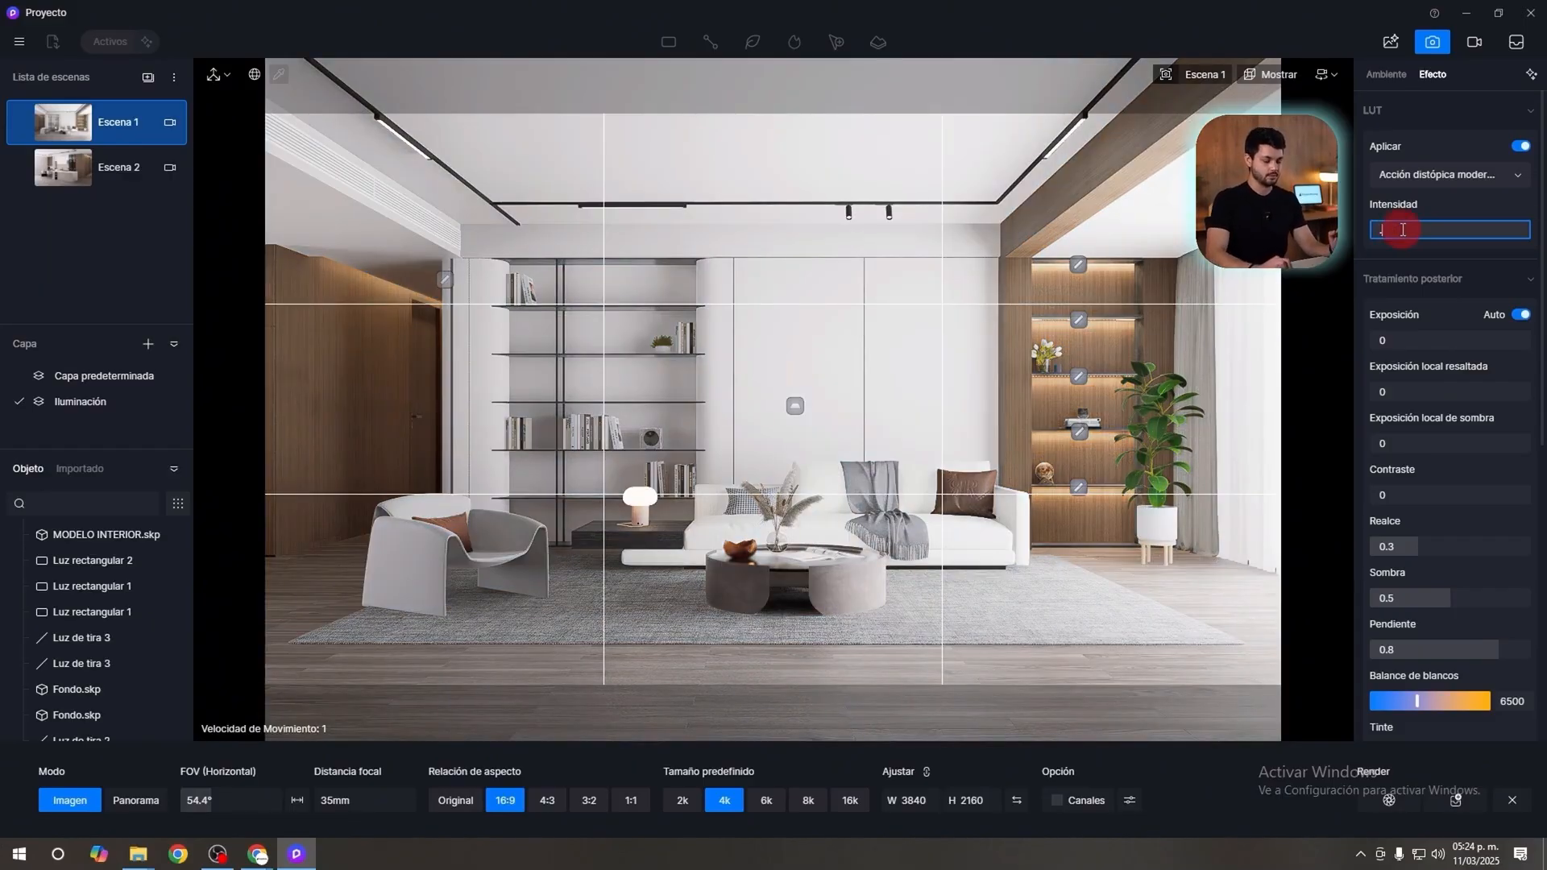
{"action": "key", "text": "Return"}
{"action": "left_click", "coordinate": [1520, 146]}
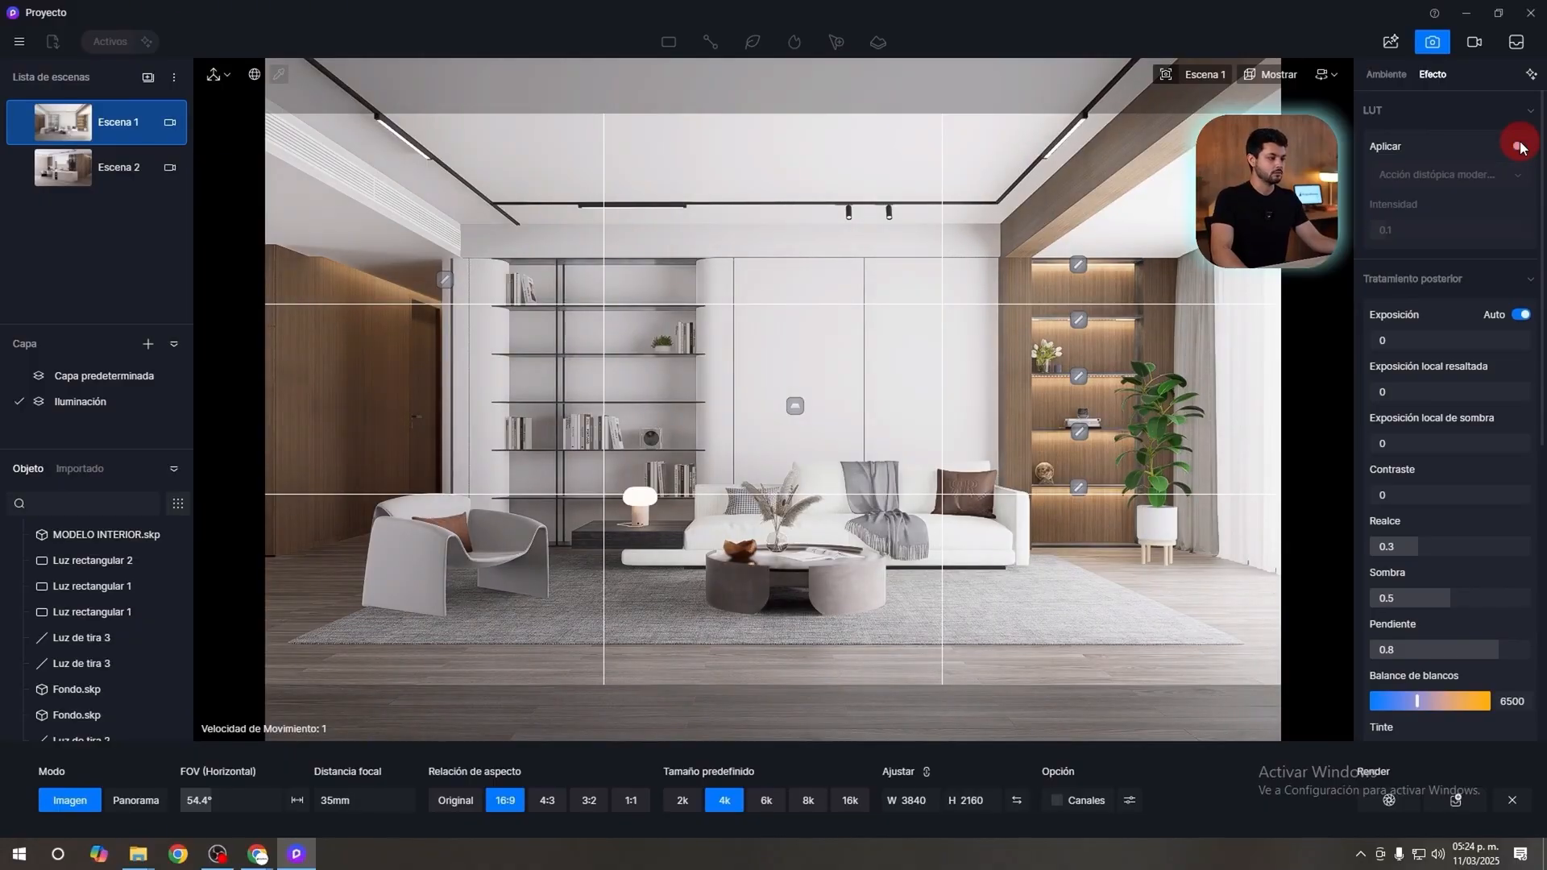
{"action": "left_click", "coordinate": [1521, 146]}
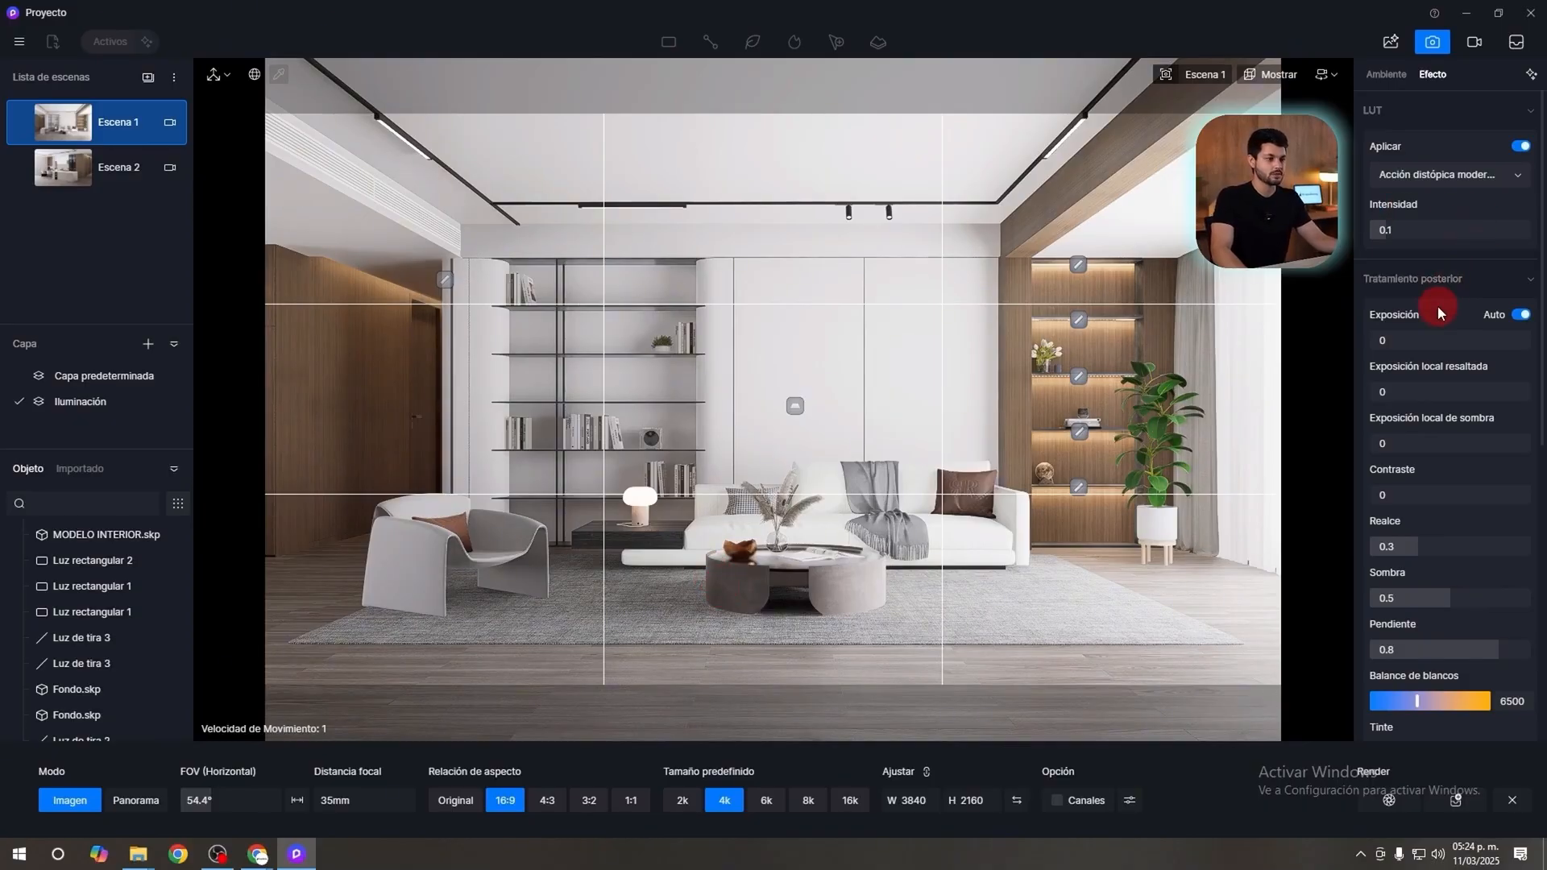
Turn off automatic exposure and set the exposure to 0.15.
{"action": "left_click", "coordinate": [1522, 315]}
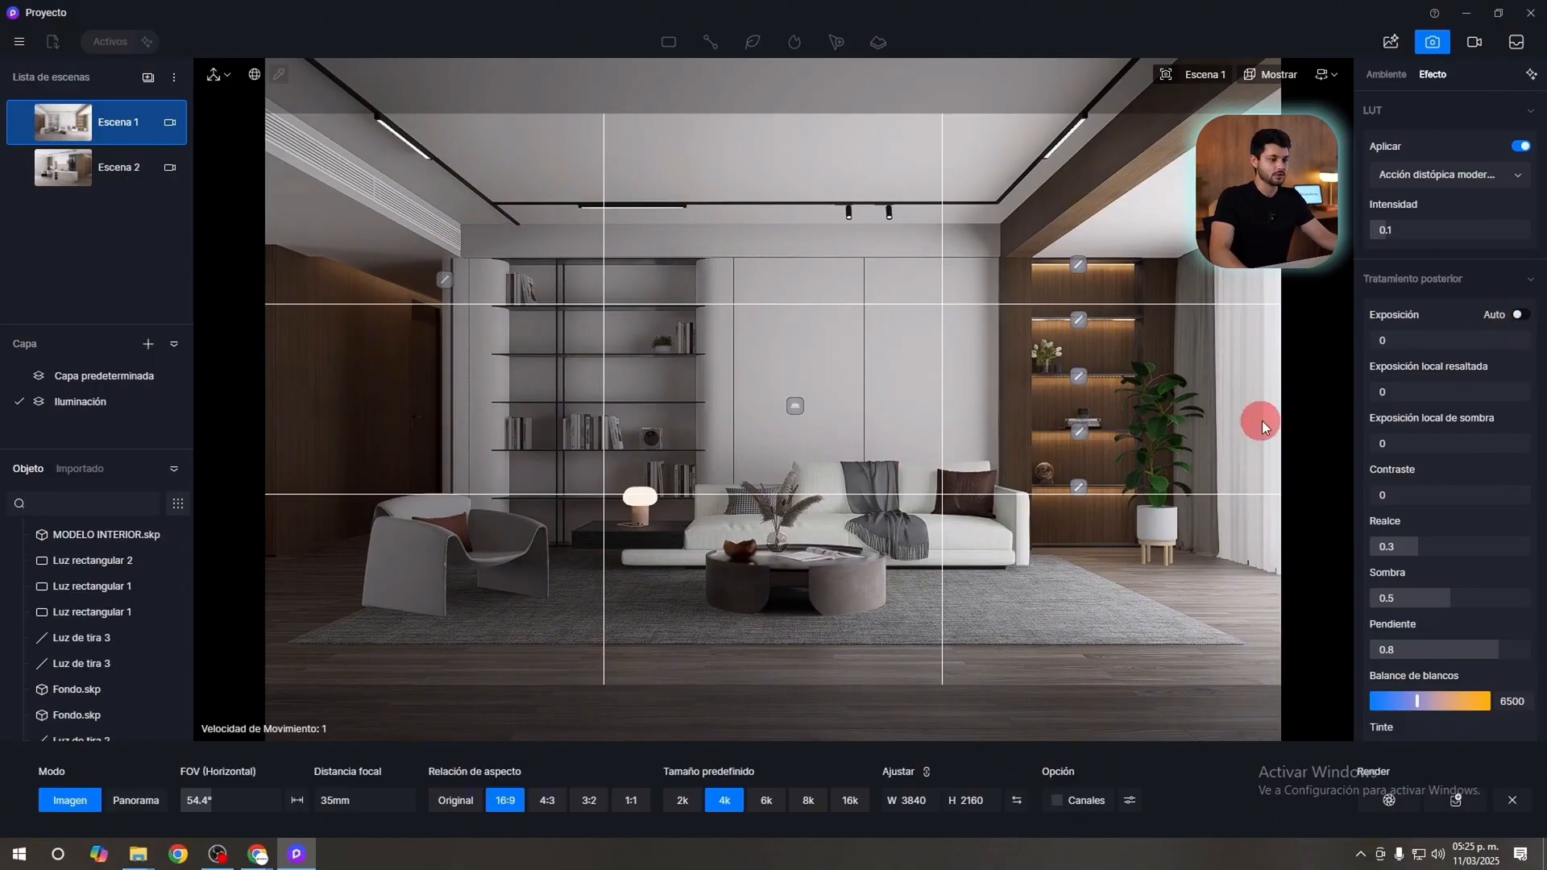
{"action": "left_click_drag", "start_coordinate": [1448, 338], "coordinate": [1451, 336]}
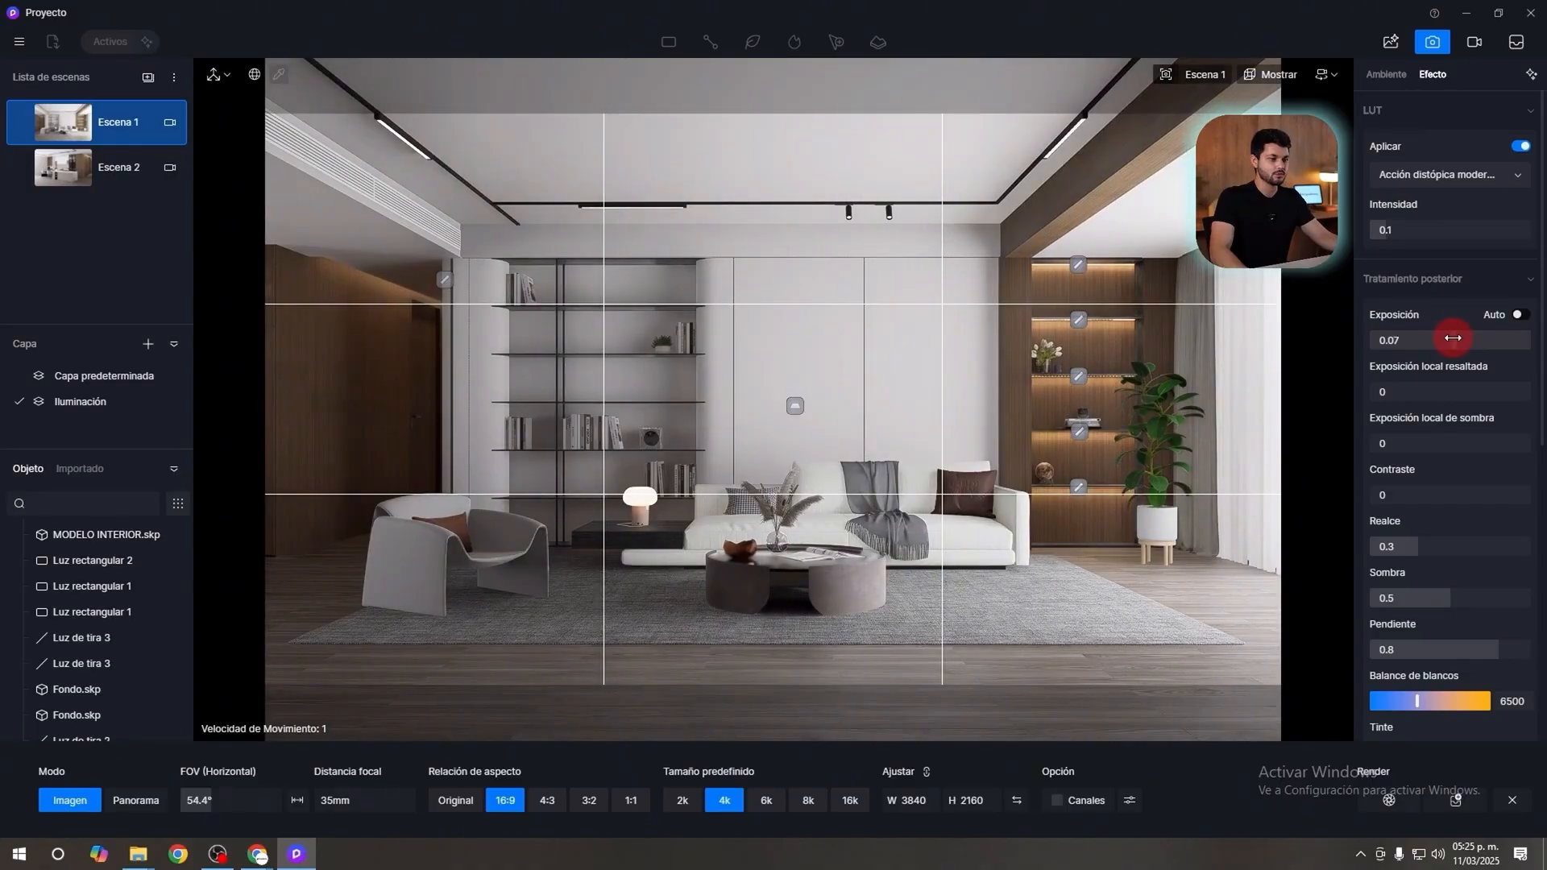
{"action": "left_click", "coordinate": [1466, 348]}
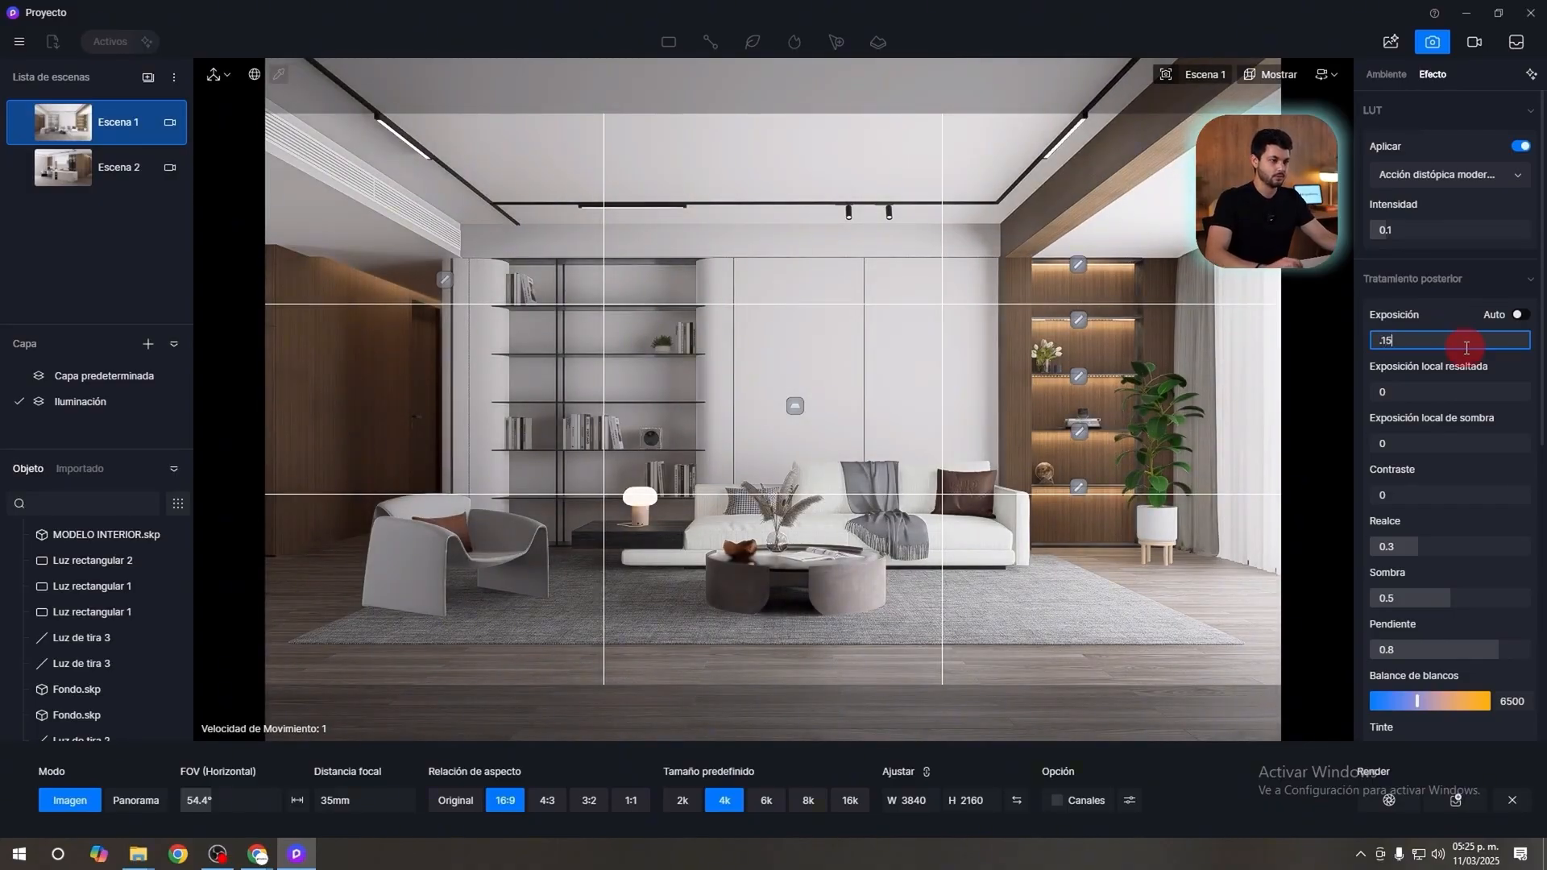
{"action": "key", "text": "Return"}
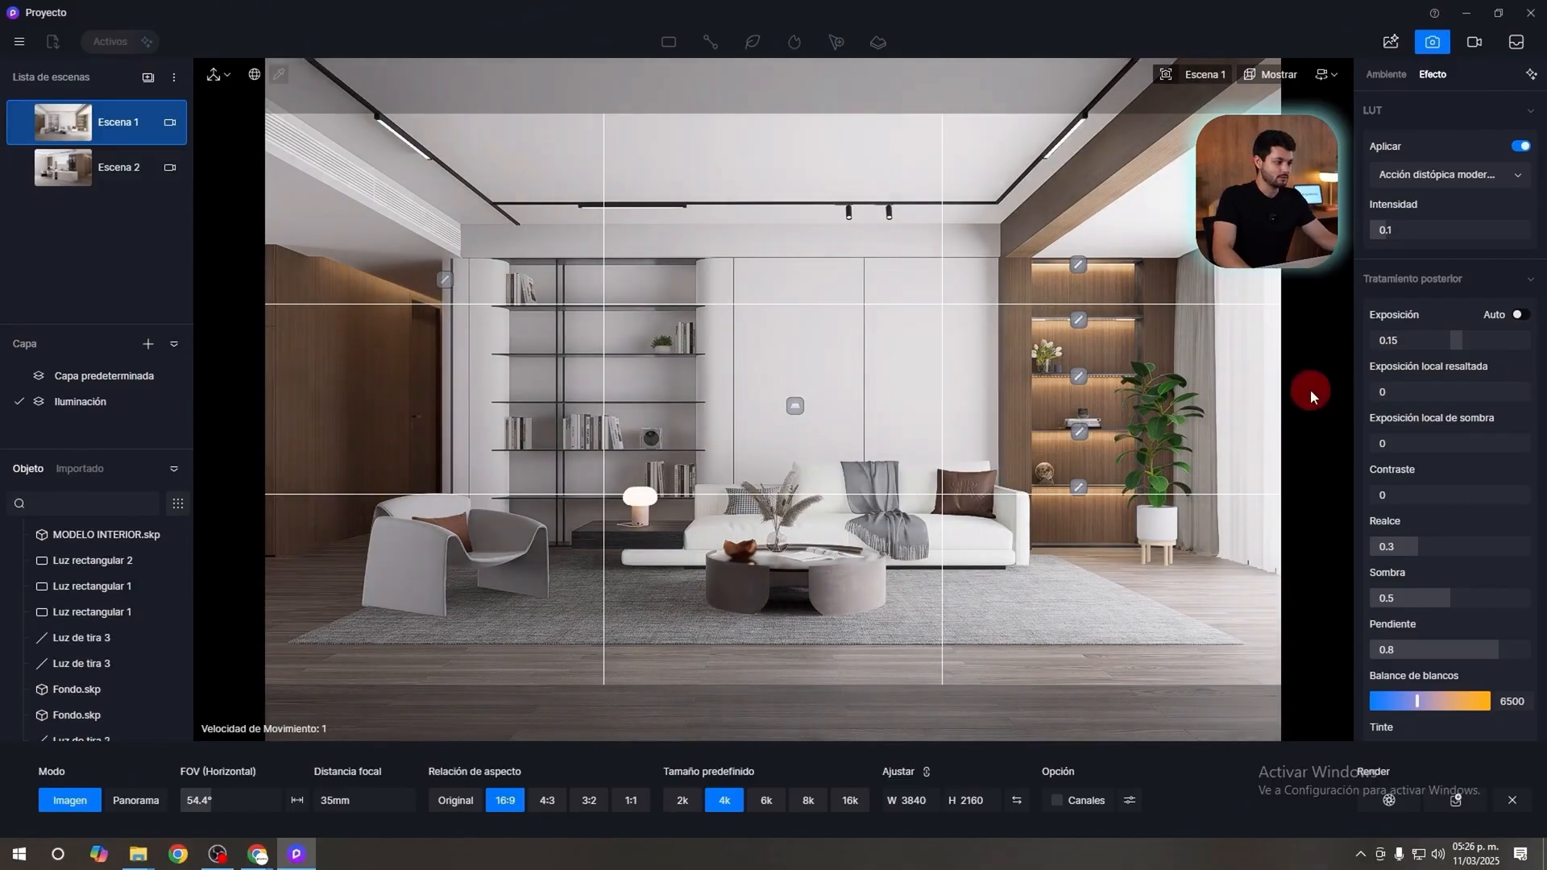
Try out the local highlight exposure, keep it at 0, and set the local shadow exposure to 0.5.
{"action": "left_click_drag", "start_coordinate": [1312, 391], "coordinate": [1384, 425]}
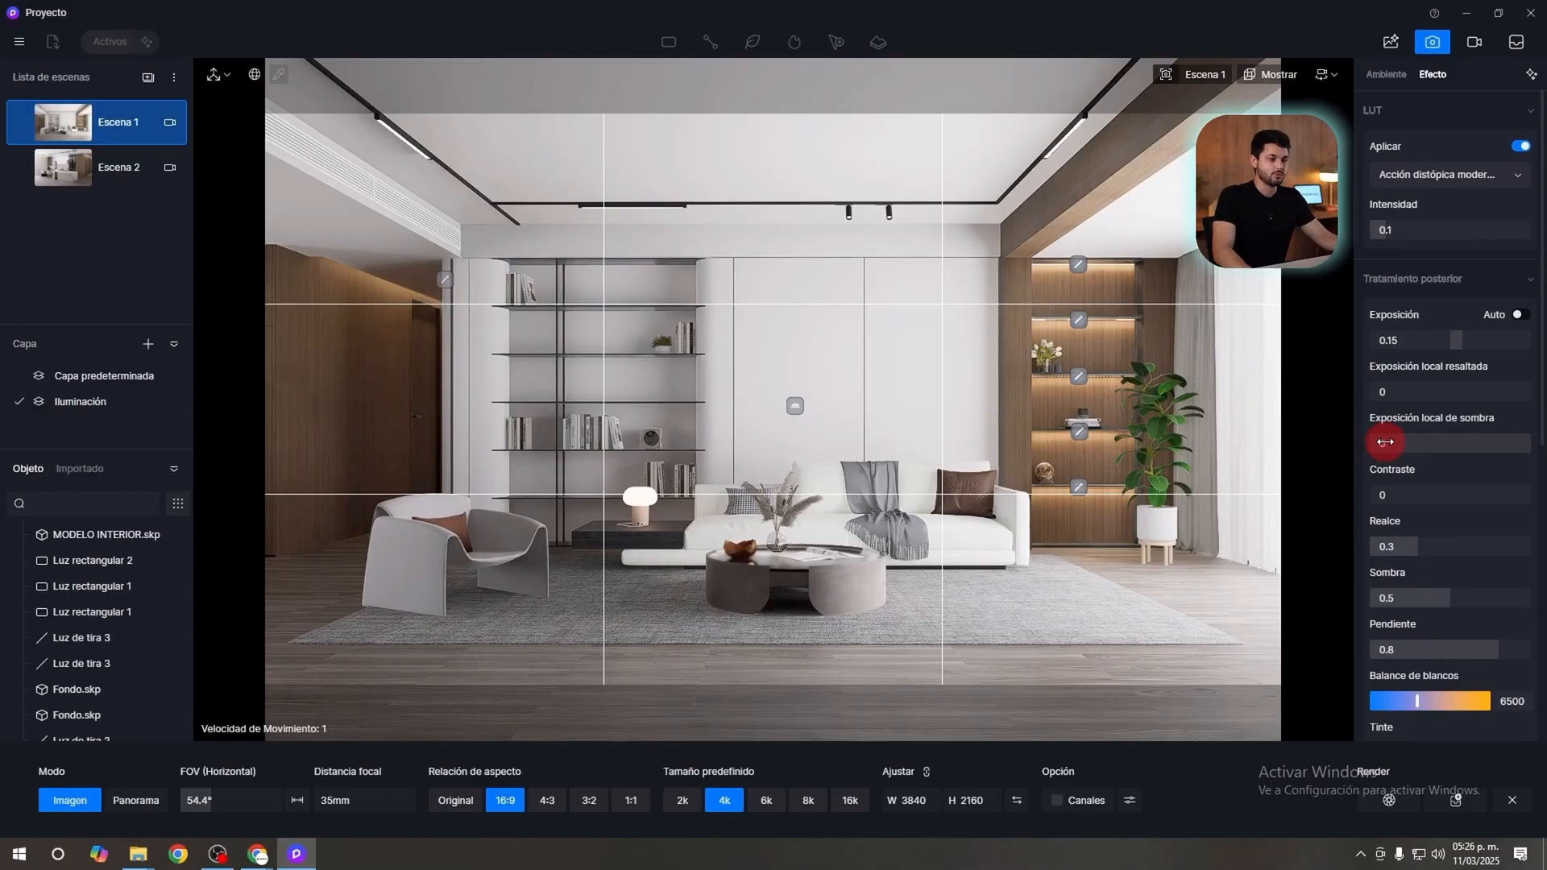
{"action": "left_click_drag", "start_coordinate": [1388, 445], "coordinate": [1440, 442]}
{"action": "left_click", "coordinate": [1443, 445]}
{"action": "type", "text": "0.5"}
{"action": "key", "text": "Return"}
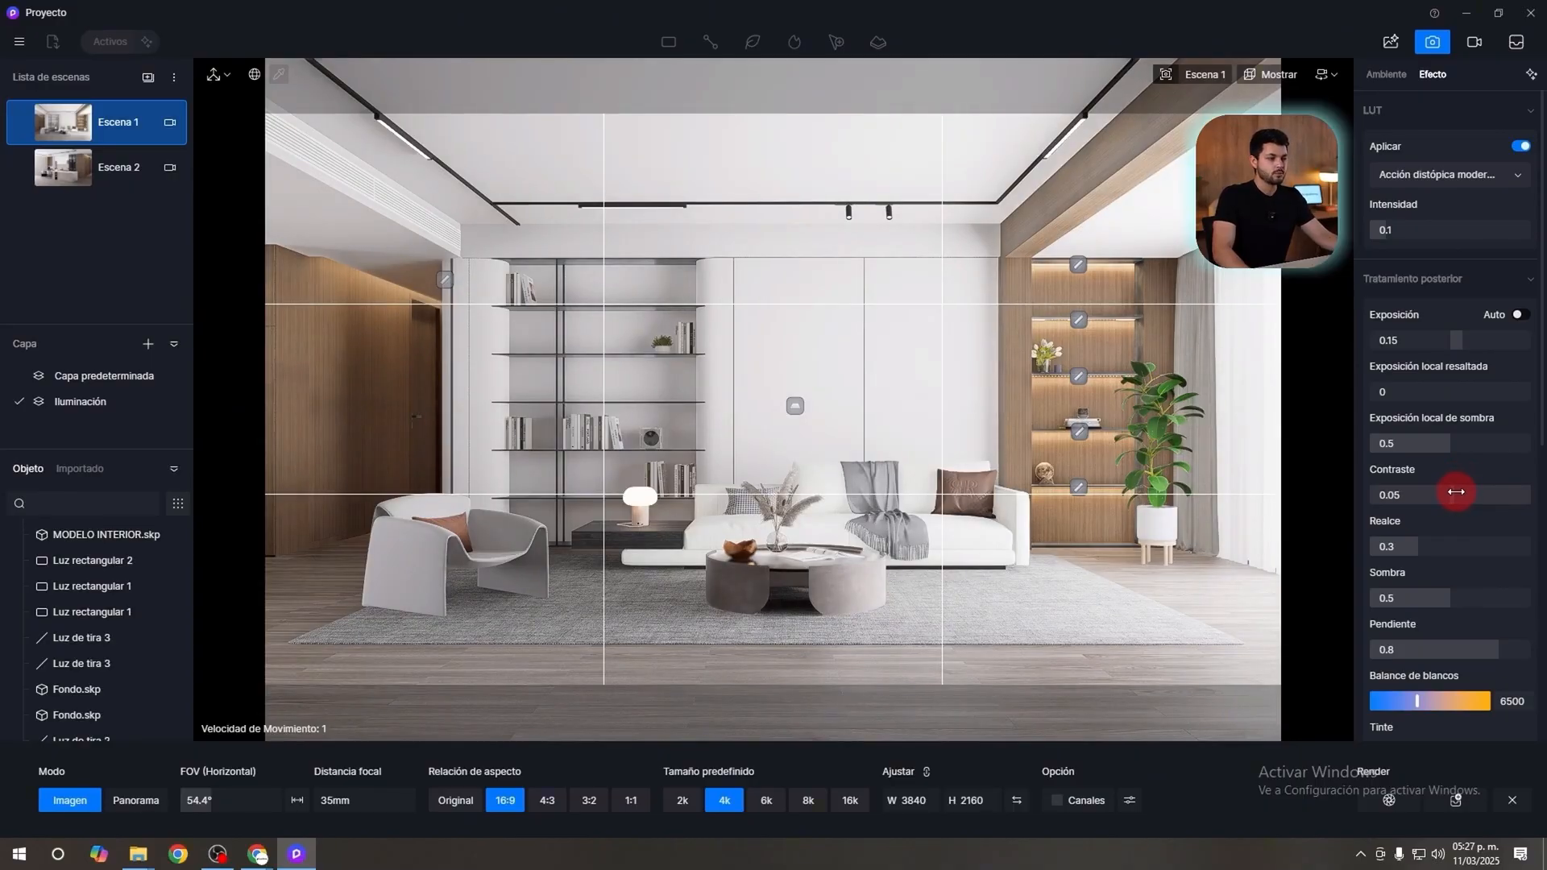
Set the contrast to 0.05 and the highlight value (Realce) to 0.75.
{"action": "mouse_move", "coordinate": [1466, 542]}
{"action": "left_mouse_down"}
{"action": "mouse_move", "coordinate": [1427, 542]}
{"action": "mouse_move", "coordinate": [1520, 543]}
{"action": "mouse_move", "coordinate": [1416, 542]}
{"action": "mouse_move", "coordinate": [1541, 542]}
{"action": "mouse_move", "coordinate": [1326, 539]}
{"action": "mouse_move", "coordinate": [1536, 538]}
{"action": "mouse_move", "coordinate": [1473, 543]}
{"action": "left_mouse_up"}
{"action": "double_click", "coordinate": [1487, 541]}
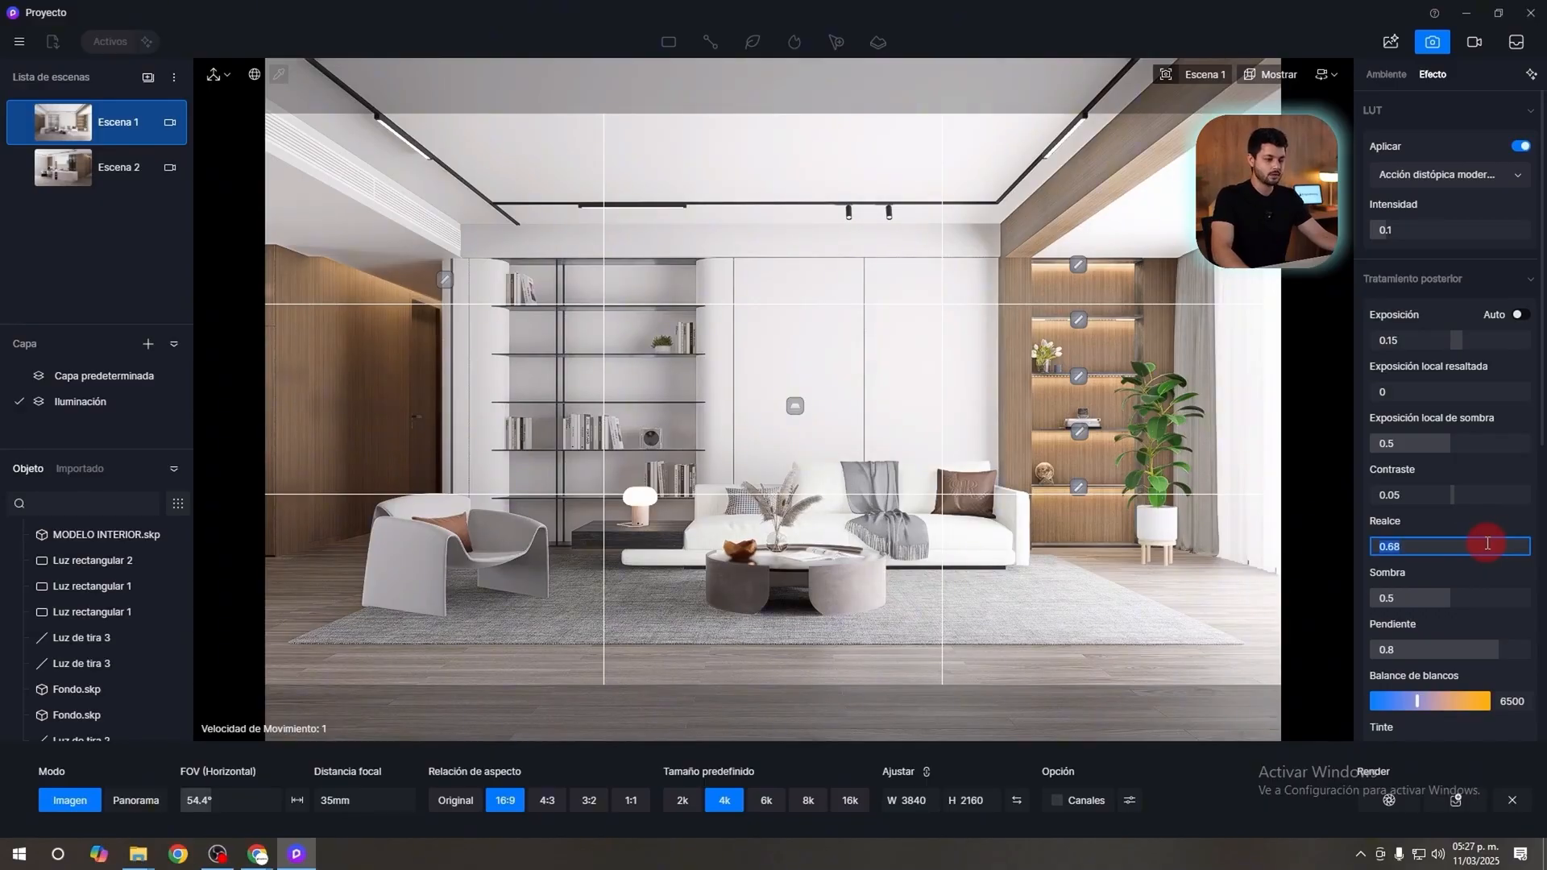
{"action": "type", "text": ".75"}
{"action": "key", "text": "Return"}
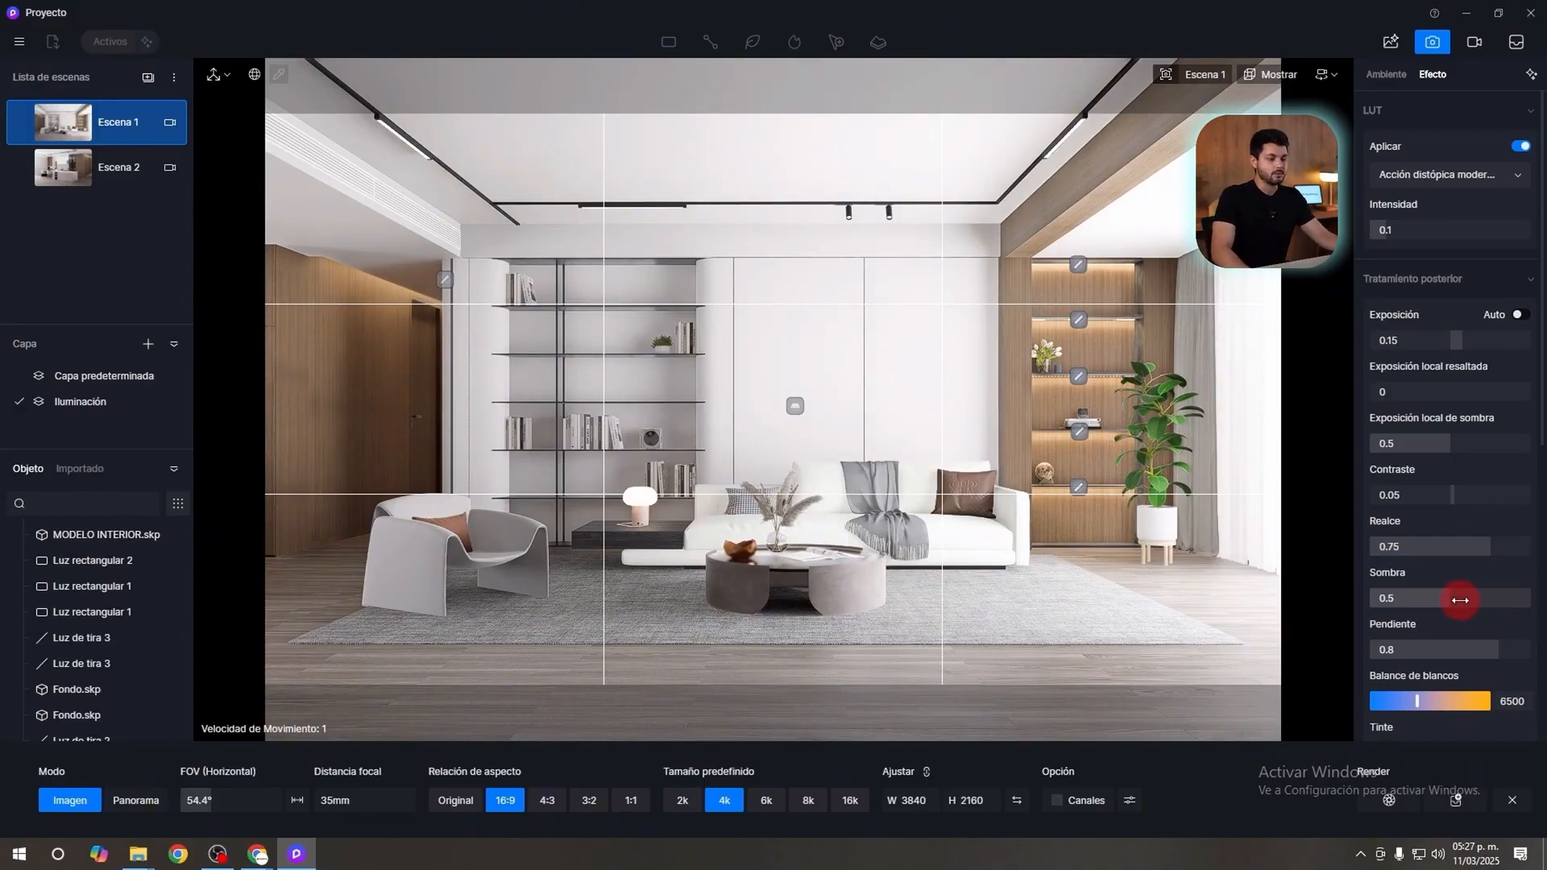
Try other shadow and slope values, and set the shadow back to 0.5 and the slope (Pendiente) to 0.8.
{"action": "mouse_move", "coordinate": [1459, 599]}
{"action": "left_mouse_down"}
{"action": "mouse_move", "coordinate": [1399, 598]}
{"action": "mouse_move", "coordinate": [1524, 595]}
{"action": "mouse_move", "coordinate": [1489, 600]}
{"action": "left_mouse_up"}
{"action": "double_click", "coordinate": [1489, 600]}
{"action": "key", "text": "Return"}
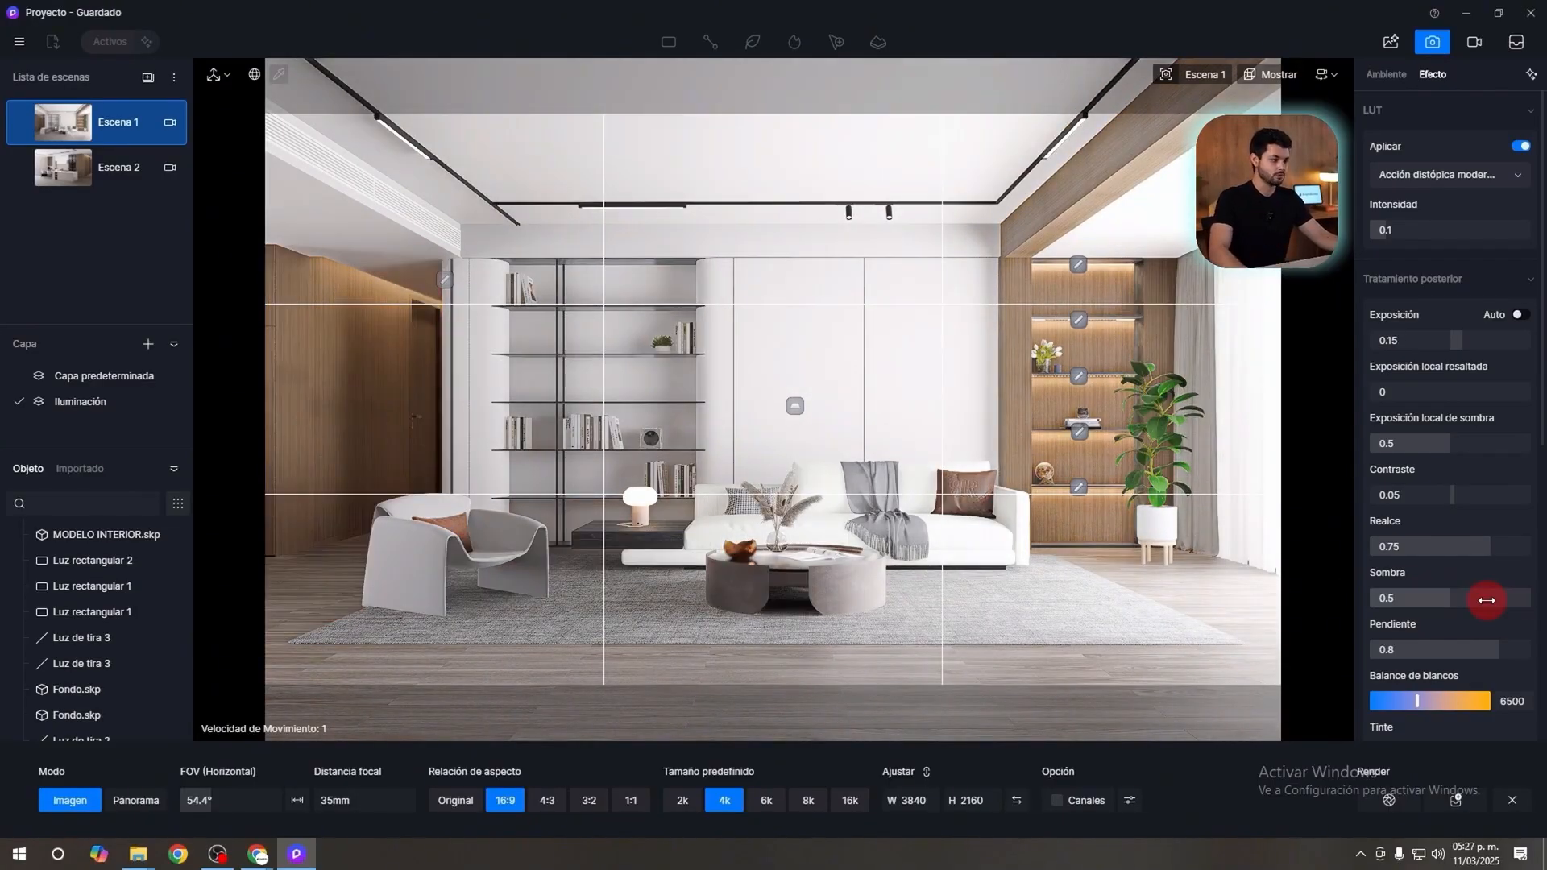
{"action": "mouse_move", "coordinate": [1523, 645]}
{"action": "left_mouse_down"}
{"action": "mouse_move", "coordinate": [1413, 646]}
{"action": "mouse_move", "coordinate": [1530, 643]}
{"action": "mouse_move", "coordinate": [1499, 650]}
{"action": "left_mouse_up"}
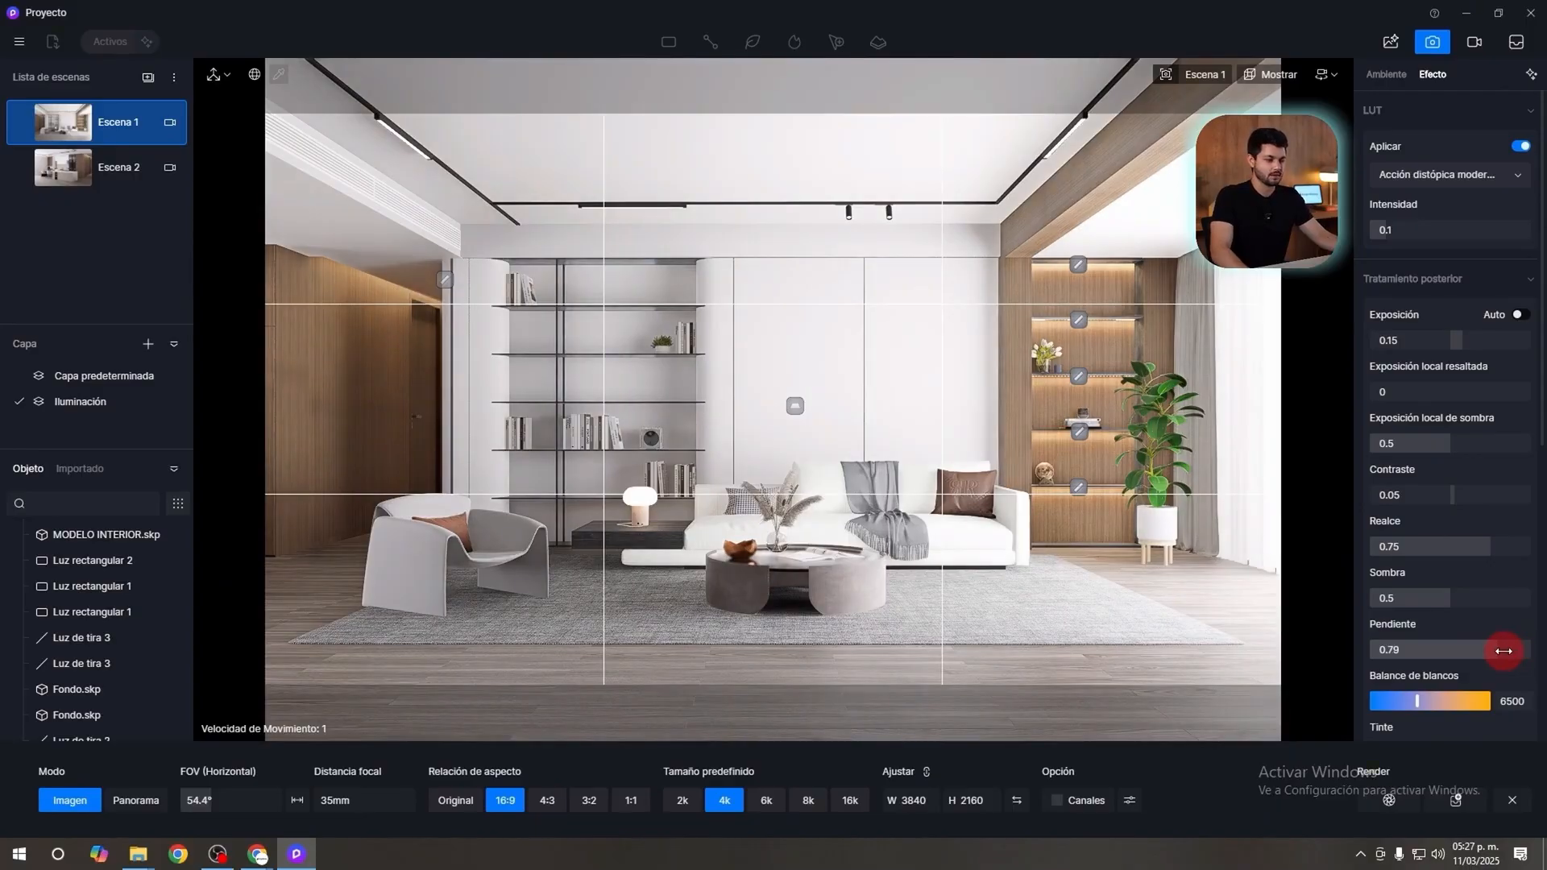
{"action": "left_click", "coordinate": [1493, 656]}
{"action": "type", "text": "0.8"}
{"action": "key", "text": "Return"}
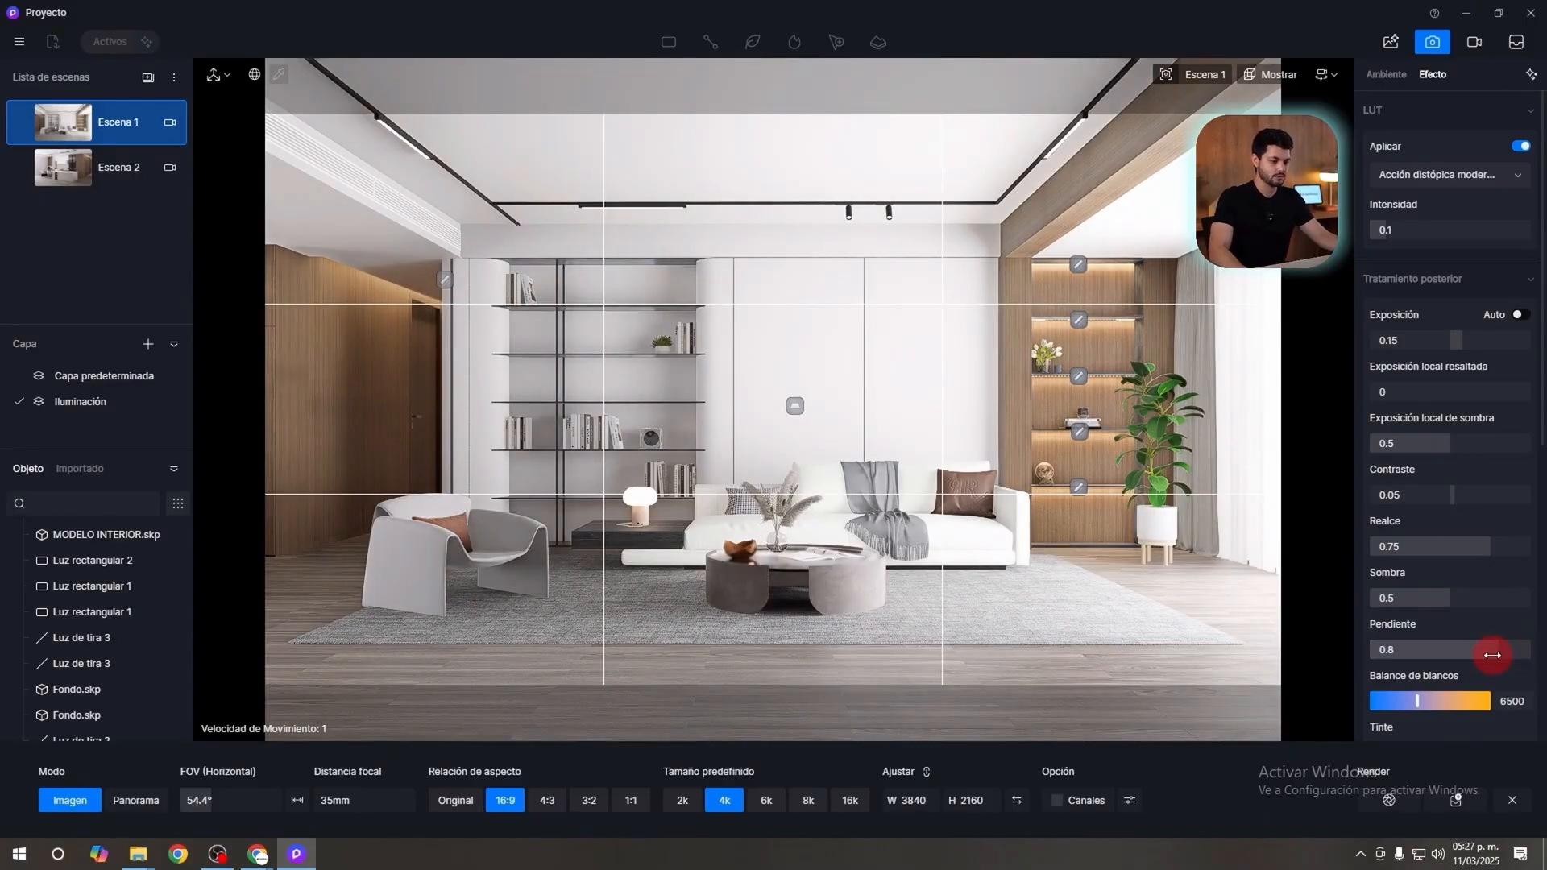
Try a warmer white balance and set it to 7000.
{"action": "scroll", "coordinate": [1507, 656], "scroll_direction": "down", "scroll_amount": 1}
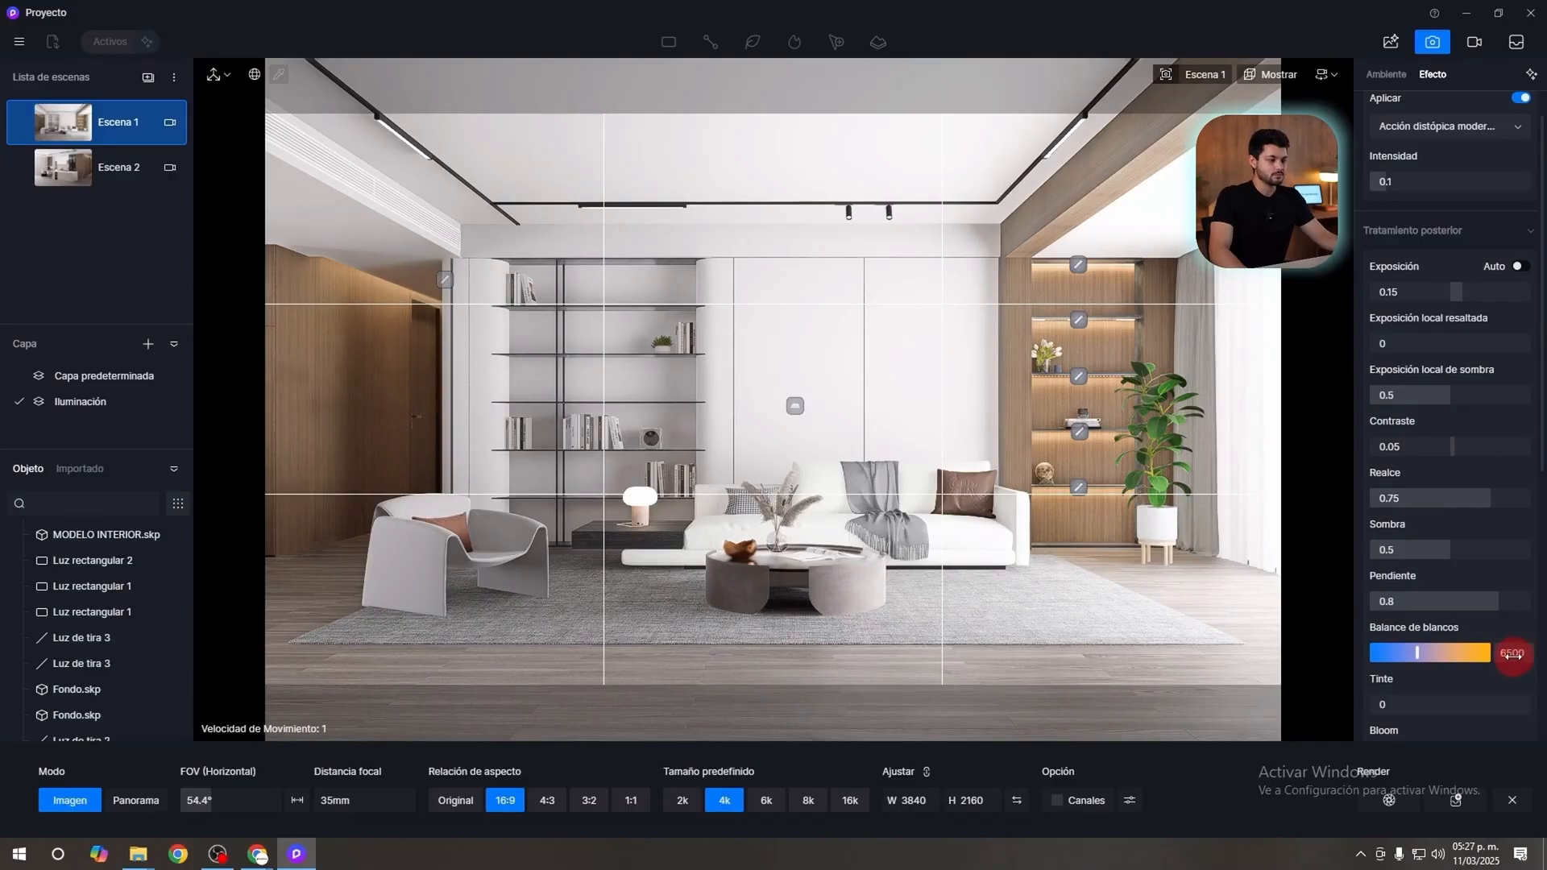
{"action": "mouse_move", "coordinate": [1419, 653]}
{"action": "left_mouse_down"}
{"action": "mouse_move", "coordinate": [1367, 656]}
{"action": "mouse_move", "coordinate": [1441, 654]}
{"action": "left_mouse_up"}
{"action": "double_click", "coordinate": [1514, 652]}
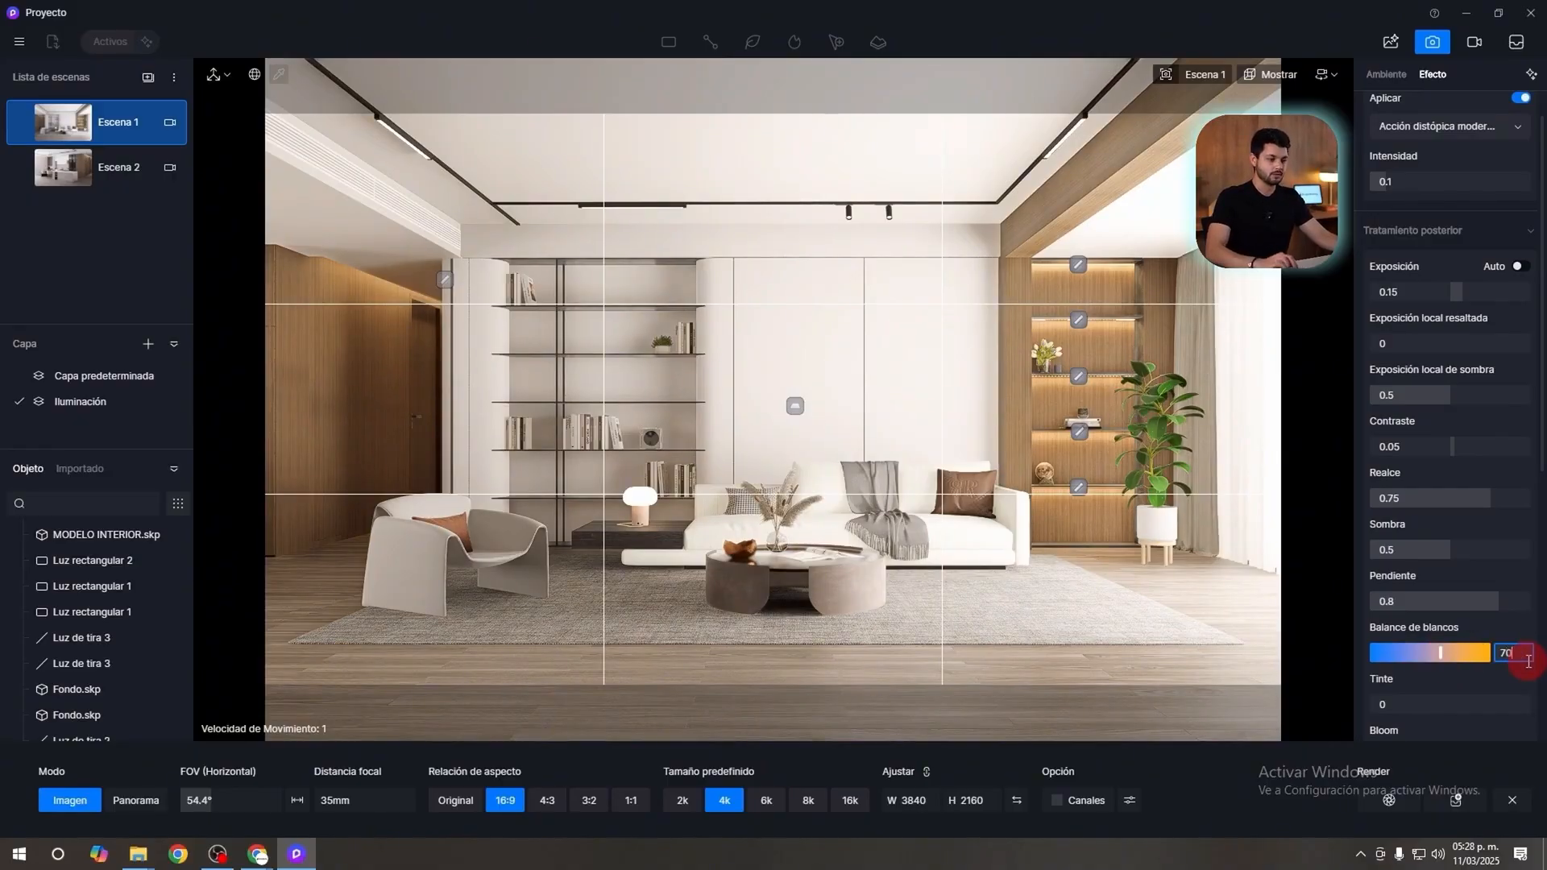
{"action": "key", "text": "Return"}
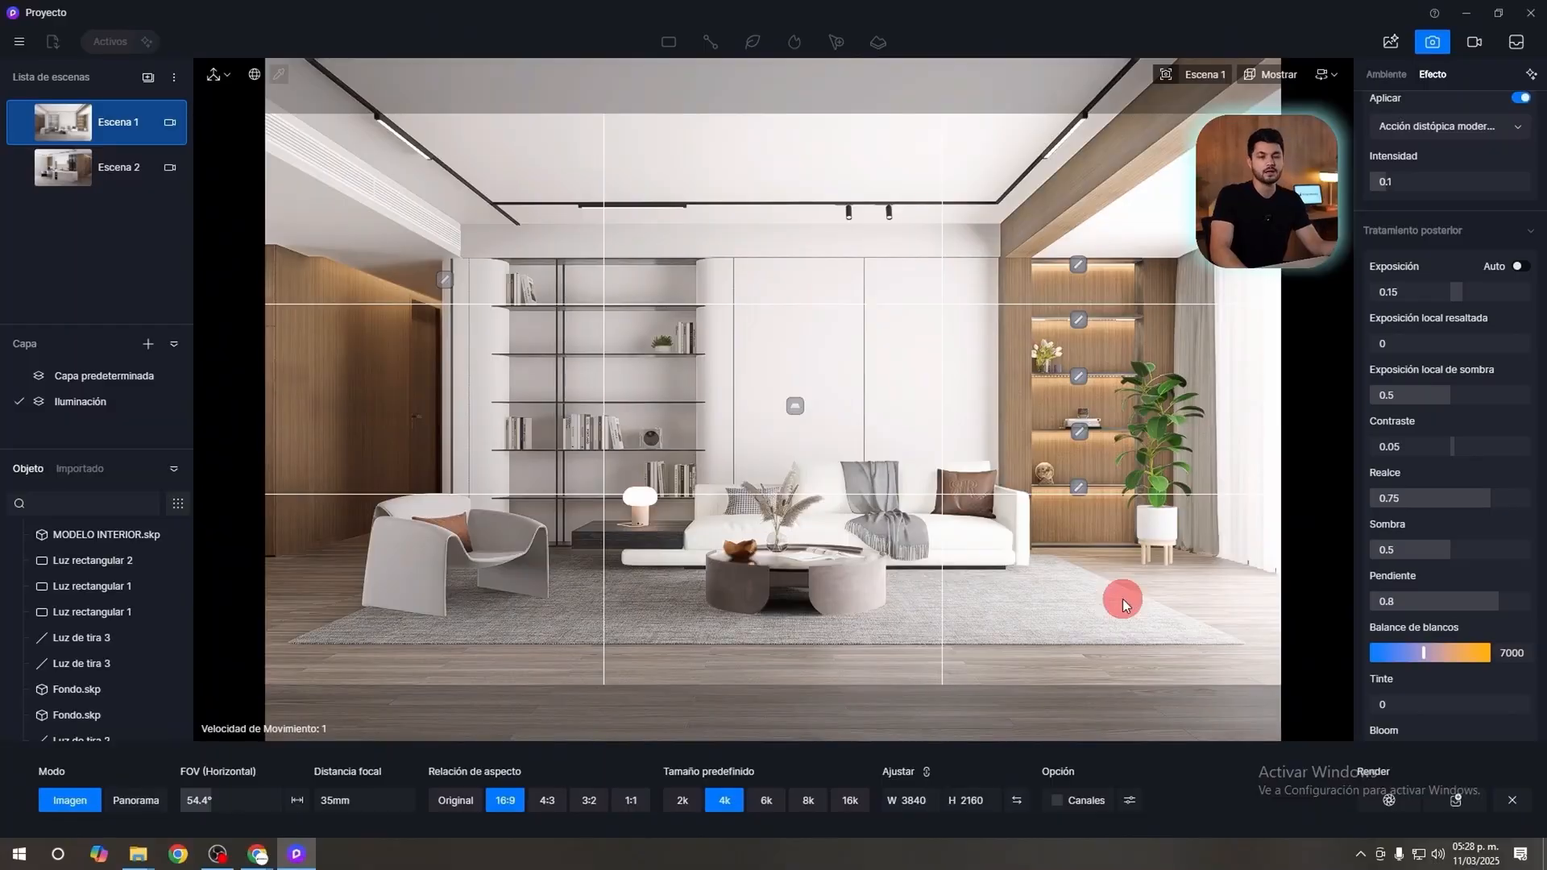
Try a different tint, such as -0.2, and reset the tint to 0.
{"action": "scroll", "coordinate": [1443, 564], "scroll_direction": "down", "scroll_amount": 3}
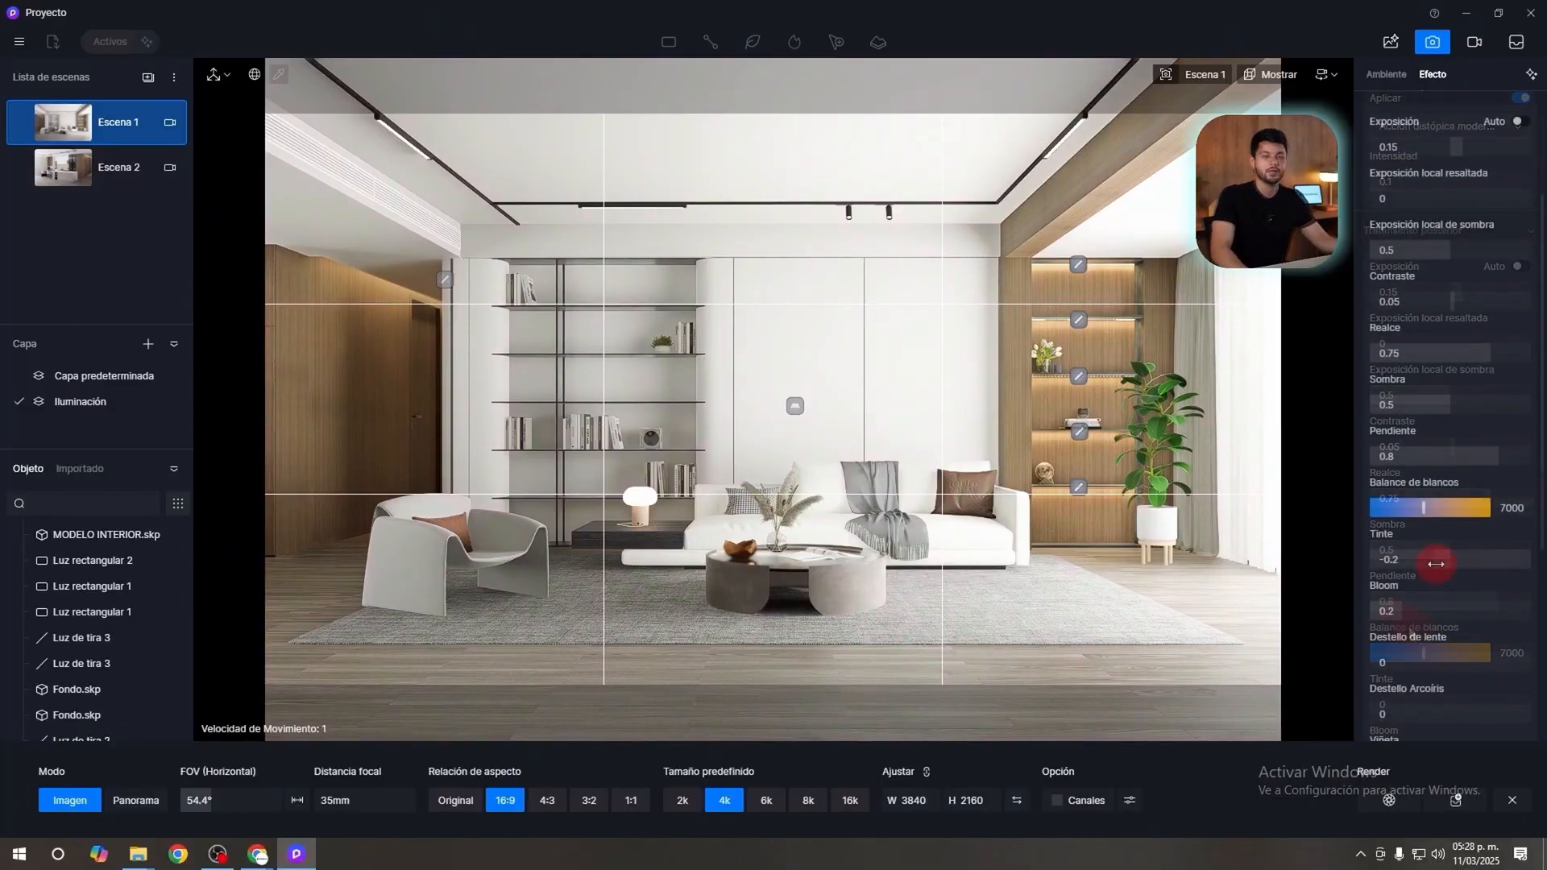
{"action": "mouse_move", "coordinate": [1434, 563]}
{"action": "left_mouse_down"}
{"action": "mouse_move", "coordinate": [1469, 559]}
{"action": "mouse_move", "coordinate": [1451, 559]}
{"action": "left_mouse_up"}
{"action": "left_click", "coordinate": [1467, 563]}
{"action": "key", "text": "Return"}
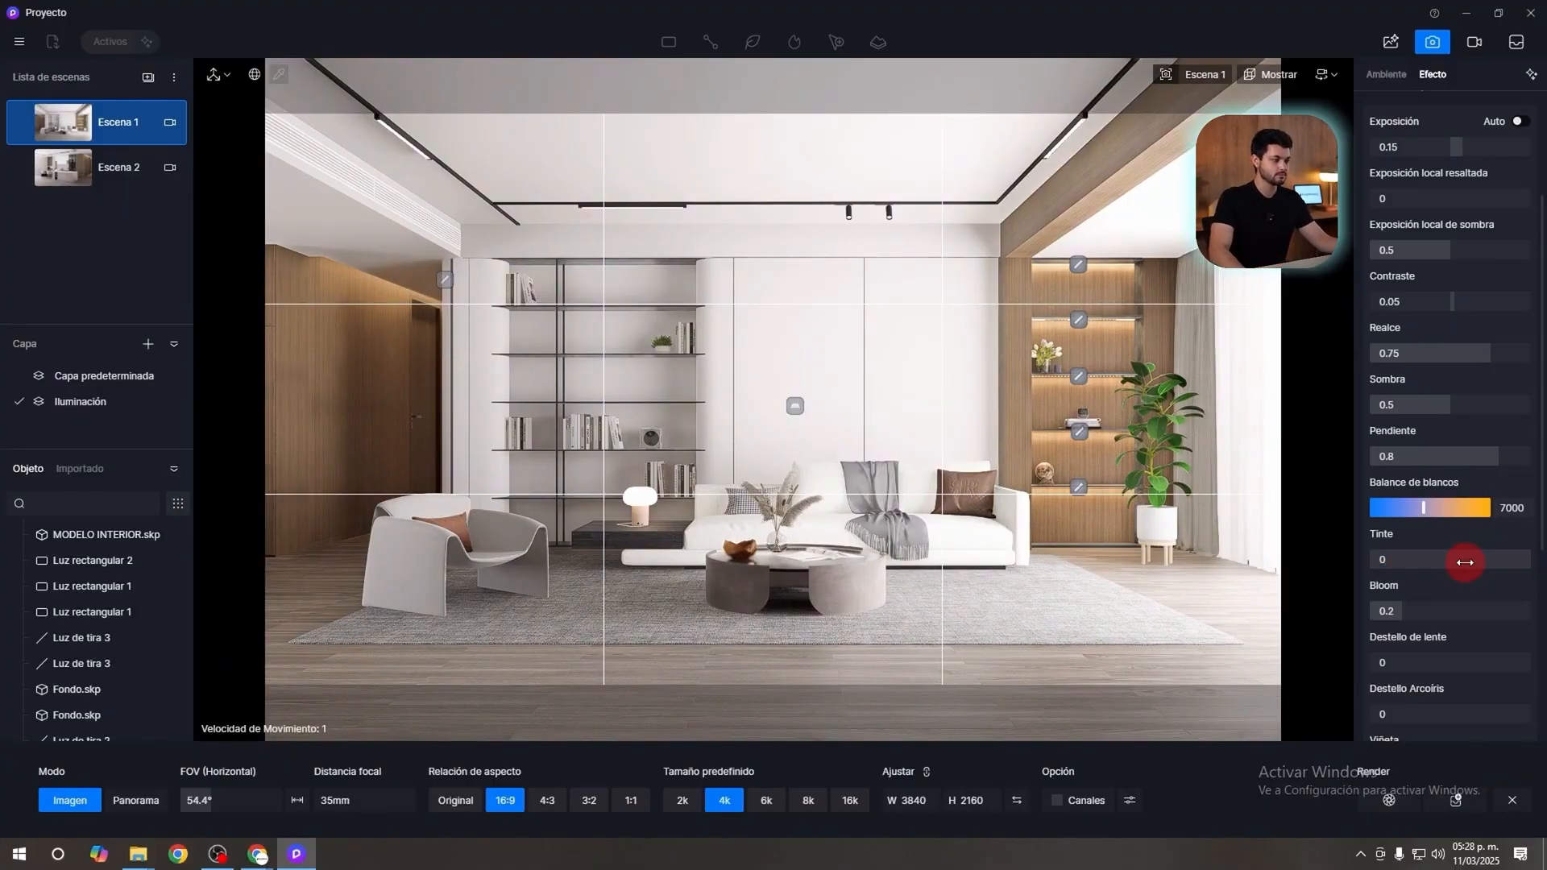
Set the bloom to 0.3 and the vignette to 0.4, keeping the lens flare at 0.
{"action": "mouse_move", "coordinate": [1405, 611]}
{"action": "left_mouse_down"}
{"action": "mouse_move", "coordinate": [1209, 601]}
{"action": "mouse_move", "coordinate": [1535, 602]}
{"action": "mouse_move", "coordinate": [1392, 612]}
{"action": "mouse_move", "coordinate": [1316, 610]}
{"action": "mouse_move", "coordinate": [1542, 588]}
{"action": "mouse_move", "coordinate": [1299, 609]}
{"action": "mouse_move", "coordinate": [1409, 611]}
{"action": "left_mouse_up"}
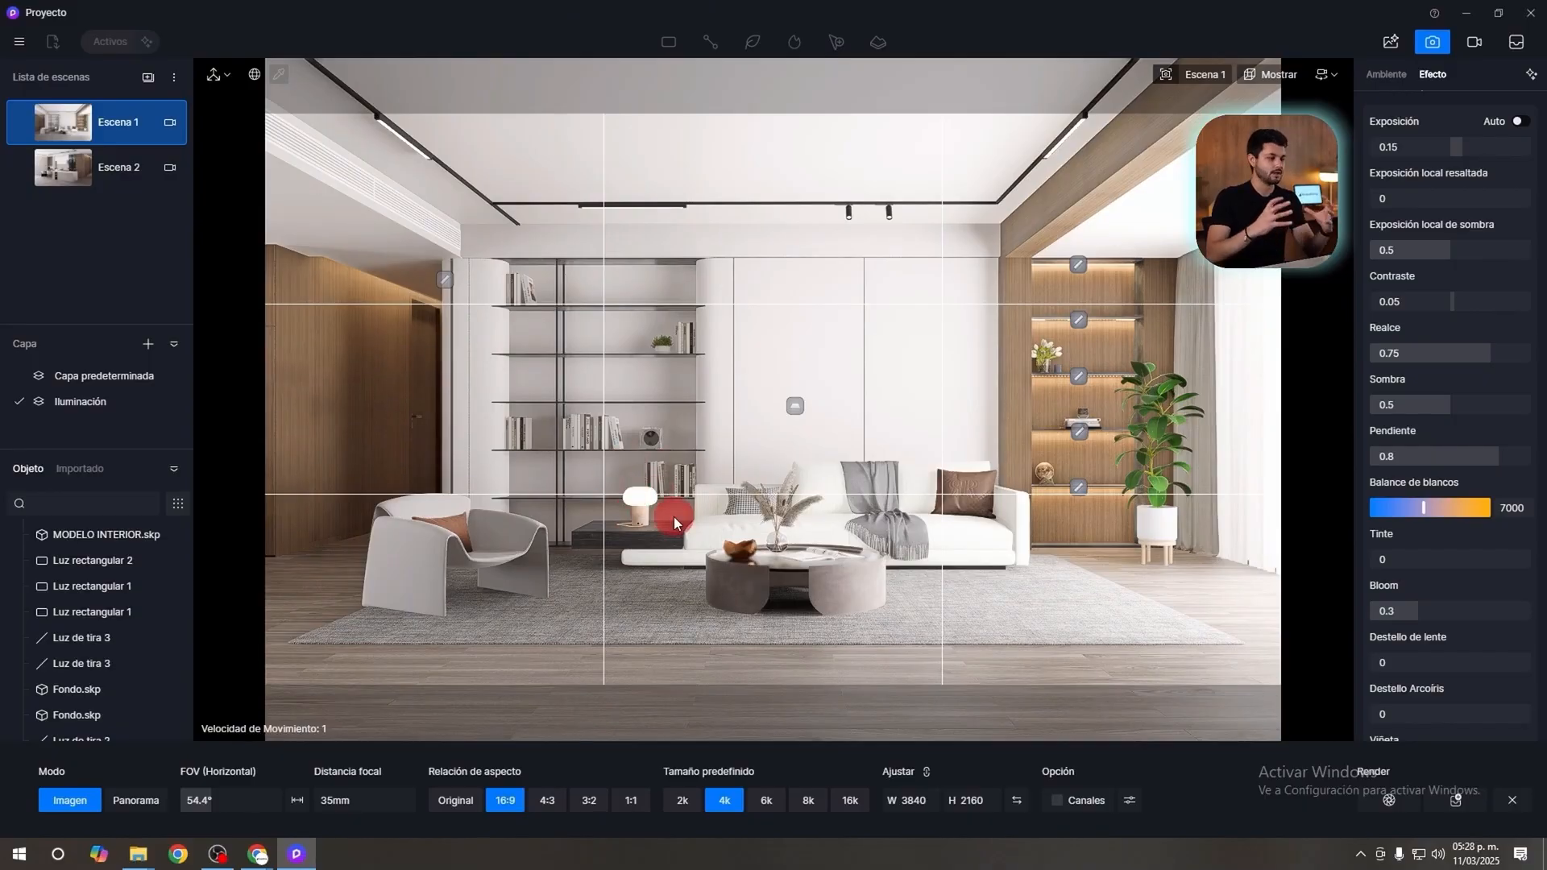
{"action": "scroll", "coordinate": [1426, 568], "scroll_direction": "down", "scroll_amount": 2}
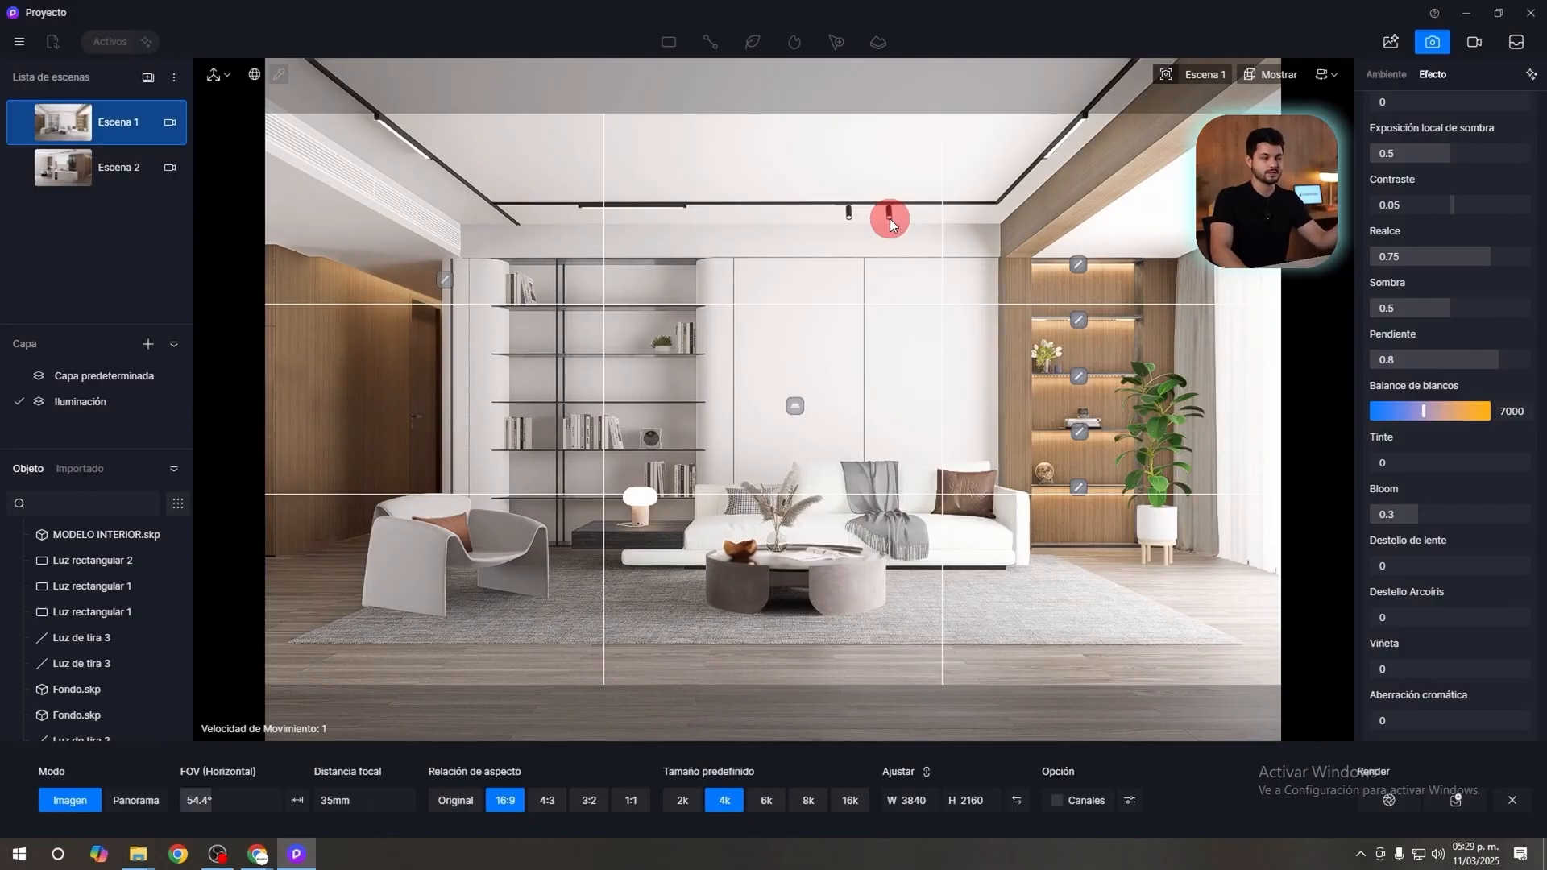
{"action": "left_click_drag", "start_coordinate": [1398, 566], "coordinate": [1322, 562]}
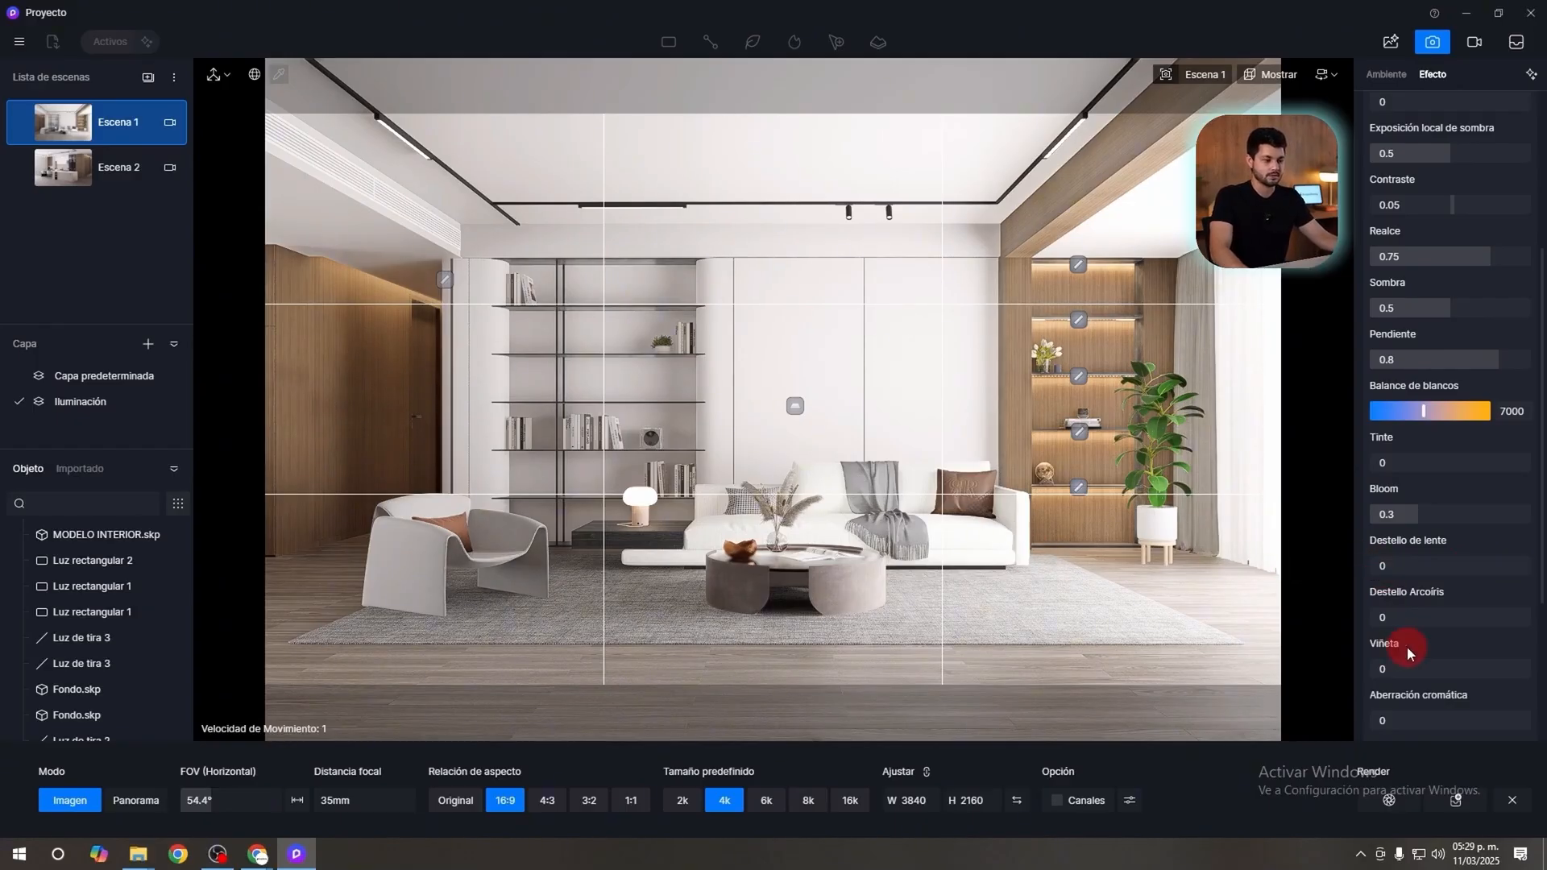
{"action": "scroll", "coordinate": [1404, 632], "scroll_direction": "down", "scroll_amount": 1}
{"action": "left_click_drag", "start_coordinate": [1399, 619], "coordinate": [1444, 643]}
Try out the chromatic aberration and set it to 0.15.
{"action": "scroll", "coordinate": [1390, 672], "scroll_direction": "down", "scroll_amount": 2}
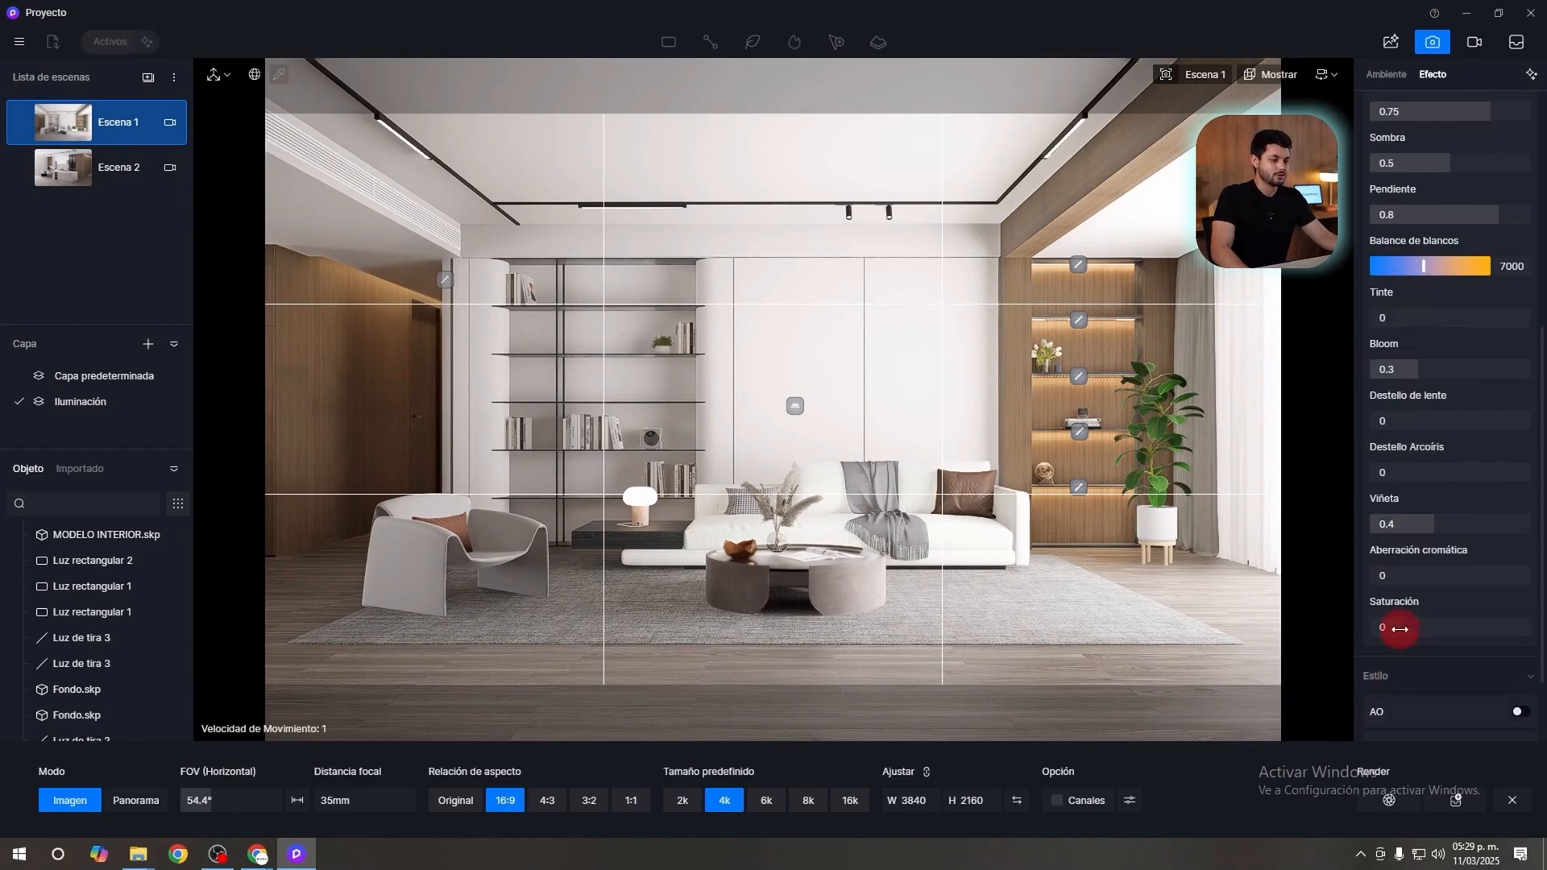
{"action": "left_click_drag", "start_coordinate": [1387, 574], "coordinate": [1354, 584]}
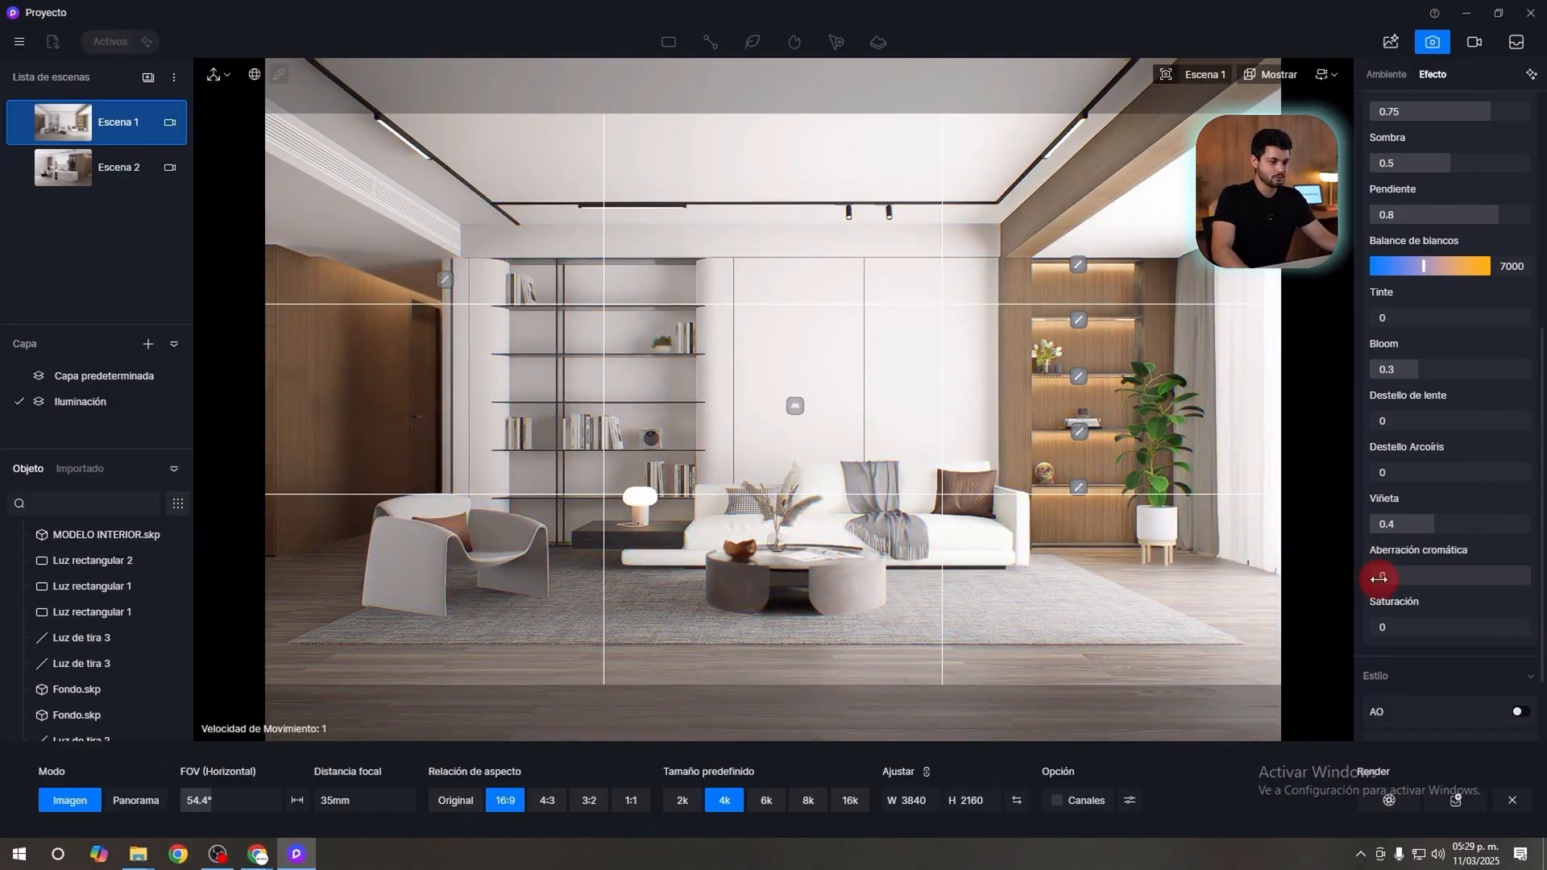
{"action": "left_click", "coordinate": [1406, 580]}
{"action": "type", "text": "0.15"}
{"action": "key", "text": "Return"}
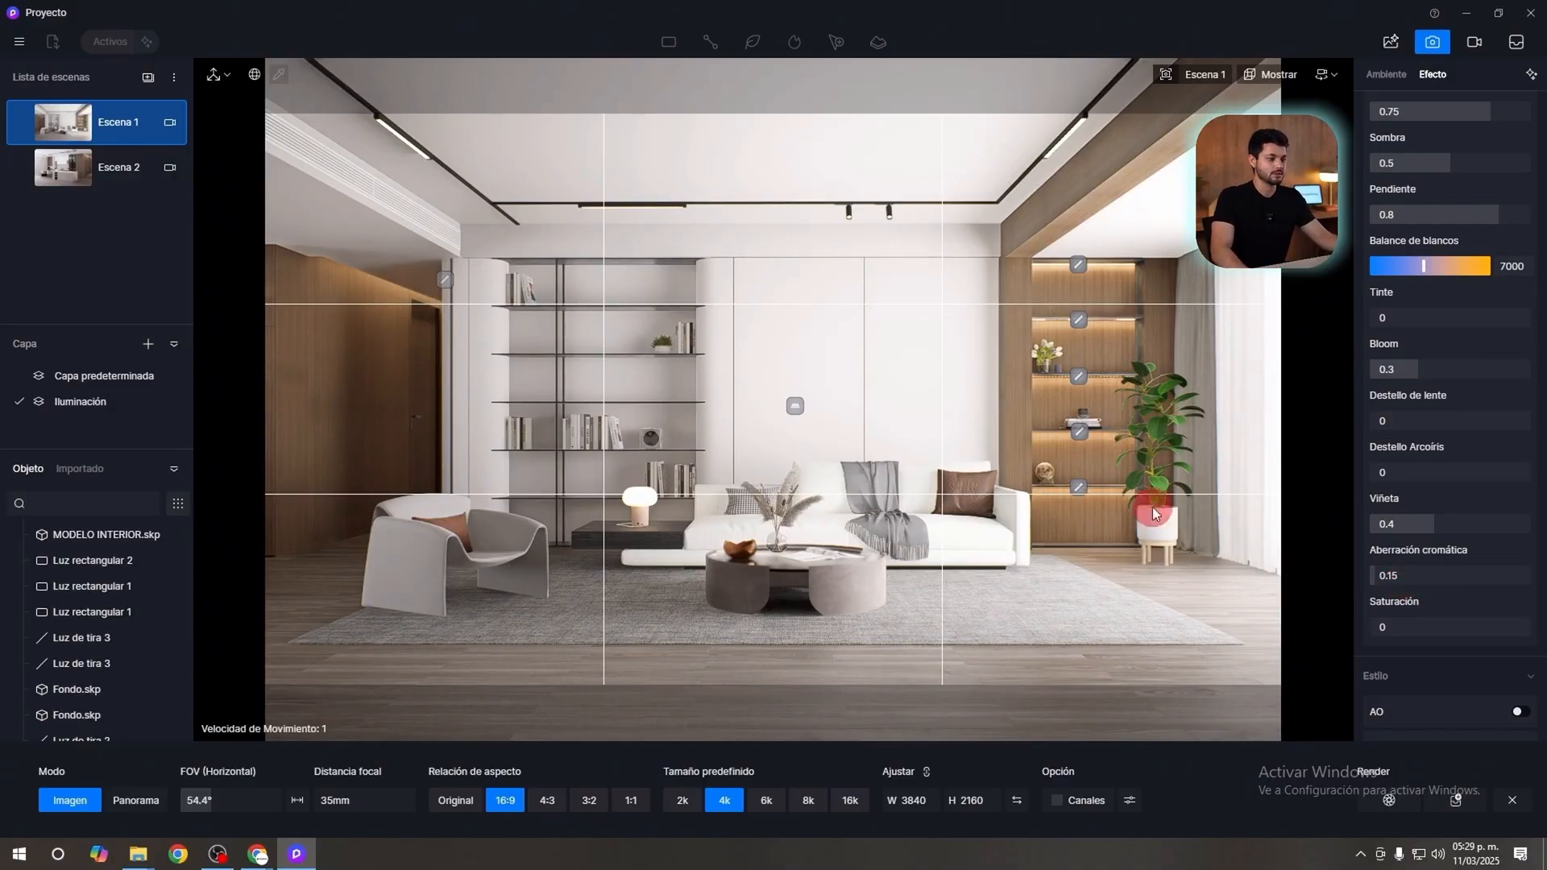
Set the saturation to -0.1 and update Escena 1 with the current settings.
{"action": "mouse_move", "coordinate": [1454, 628]}
{"action": "left_mouse_down"}
{"action": "mouse_move", "coordinate": [1352, 627]}
{"action": "mouse_move", "coordinate": [1478, 626]}
{"action": "mouse_move", "coordinate": [1450, 634]}
{"action": "left_mouse_up"}
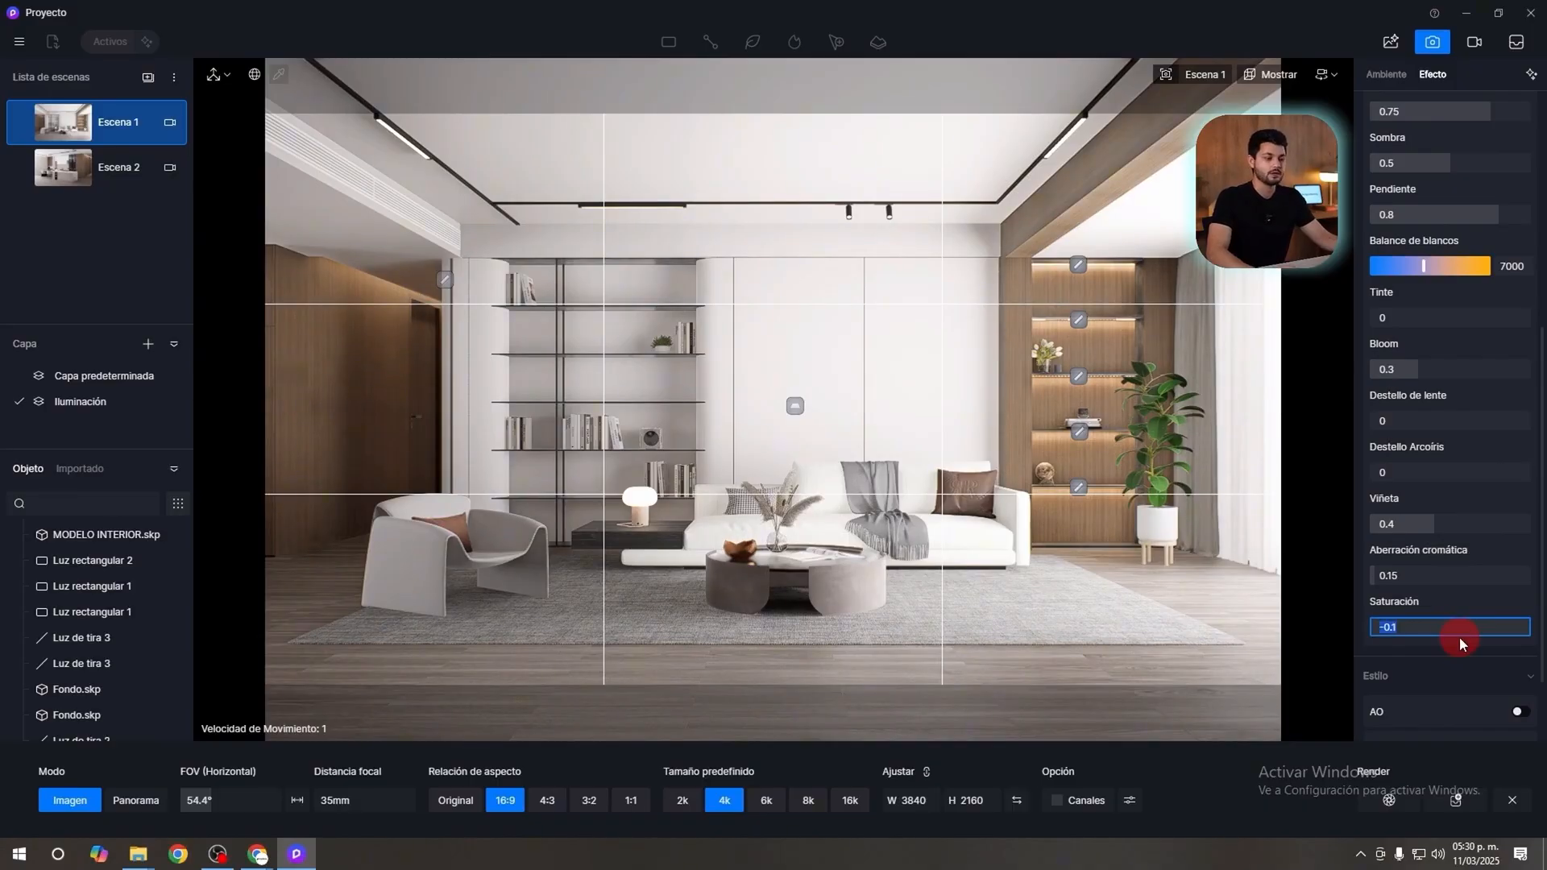
{"action": "type", "text": "-0.1"}
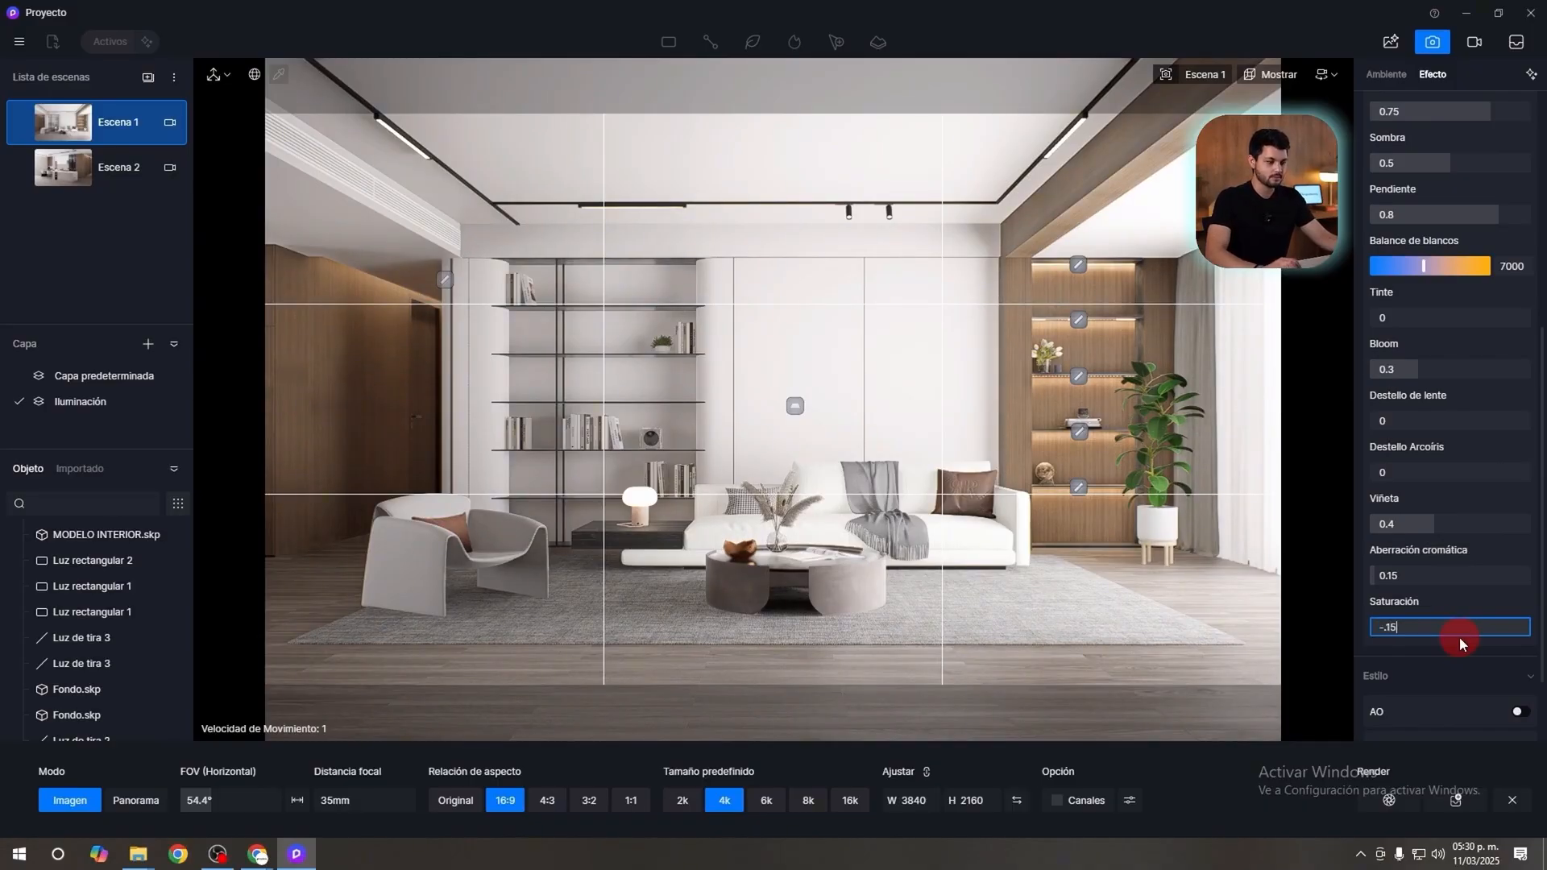
{"action": "key", "text": "Return"}
{"action": "left_click", "coordinate": [1153, 573]}
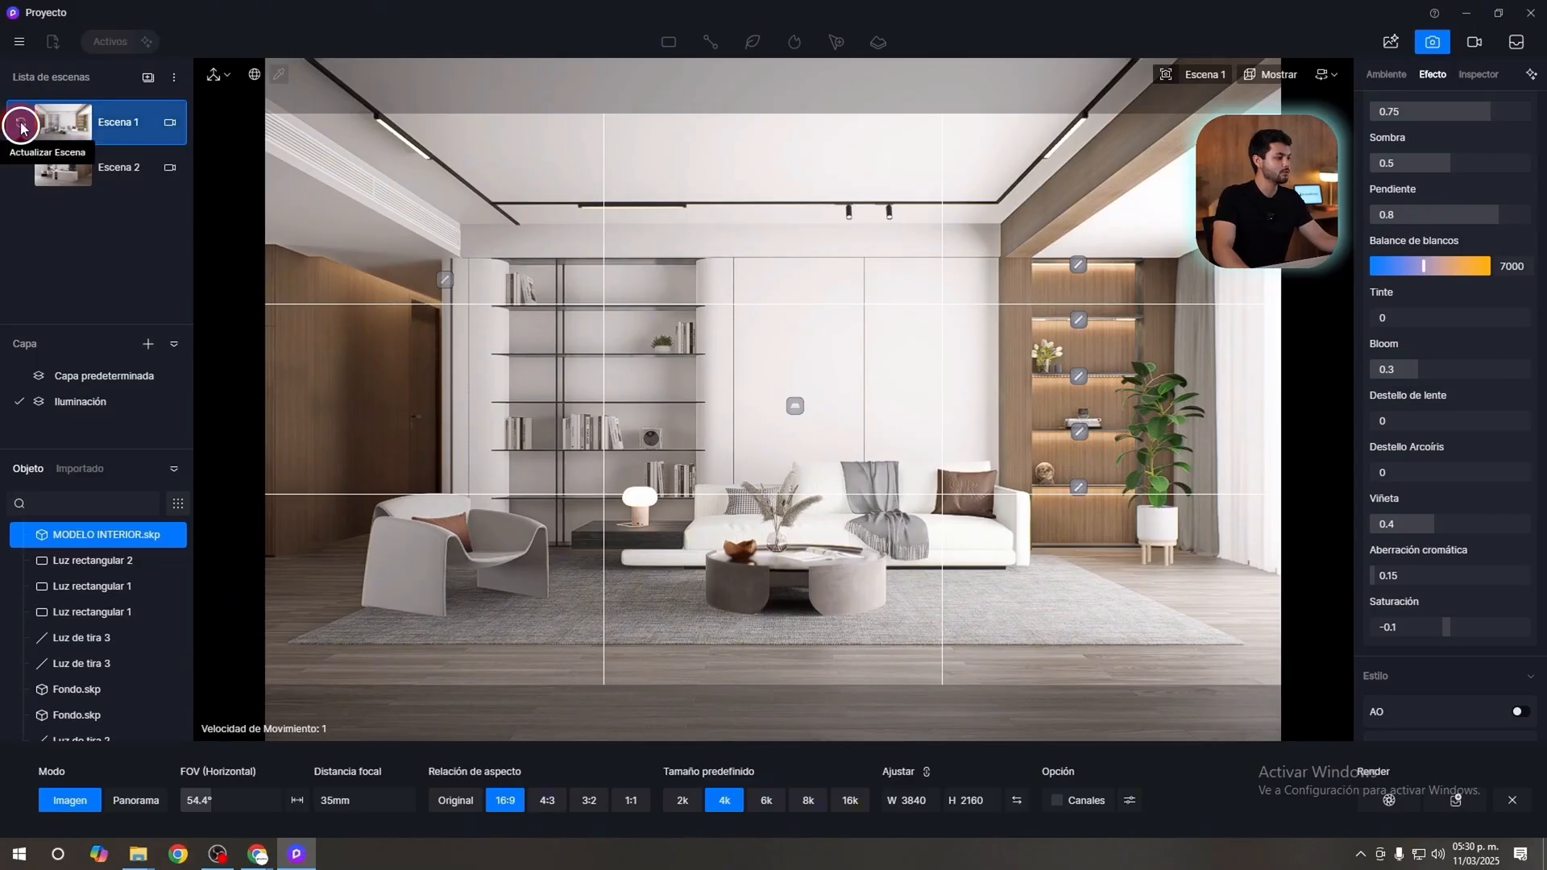
{"action": "left_click", "coordinate": [21, 123]}
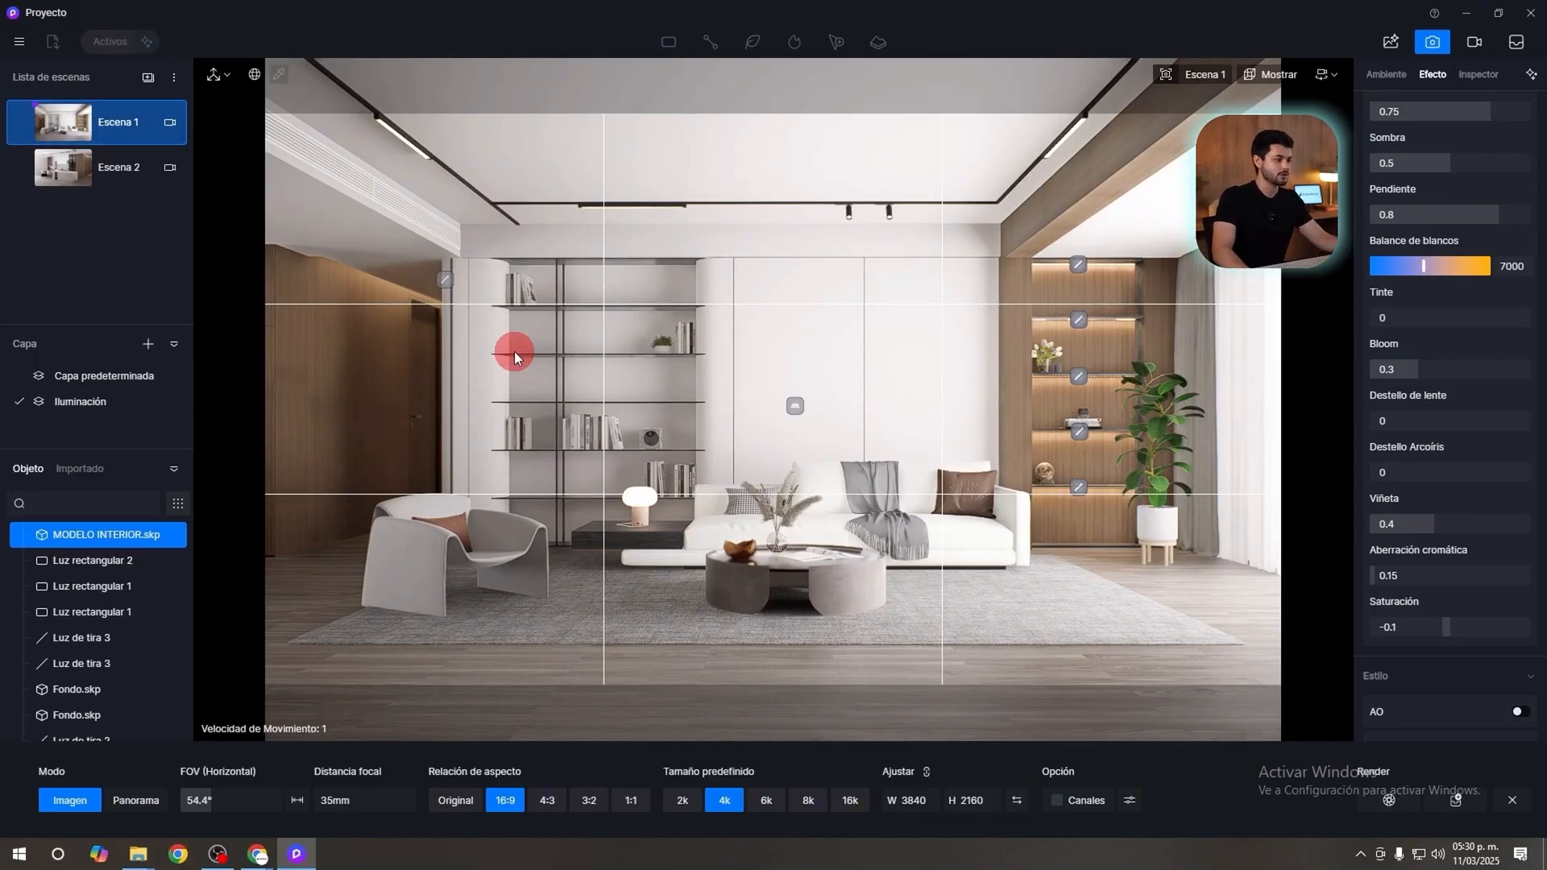
Open Escena 2 to check its effect settings, and return to Escena 1 to review its LUT and post-processing values.
{"action": "left_click", "coordinate": [134, 181]}
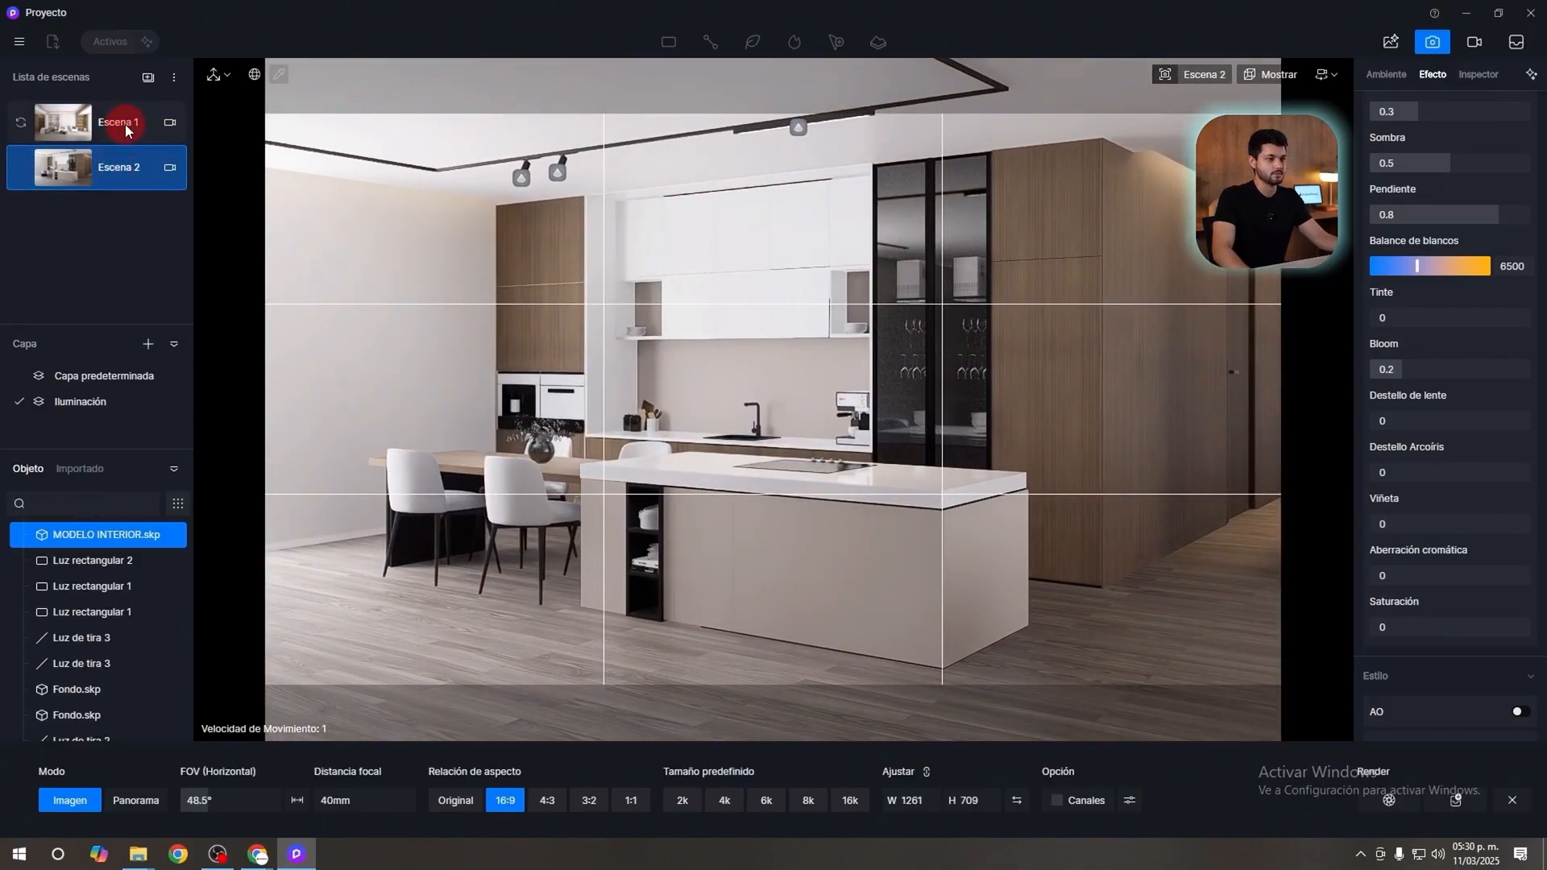
{"action": "left_click", "coordinate": [126, 131]}
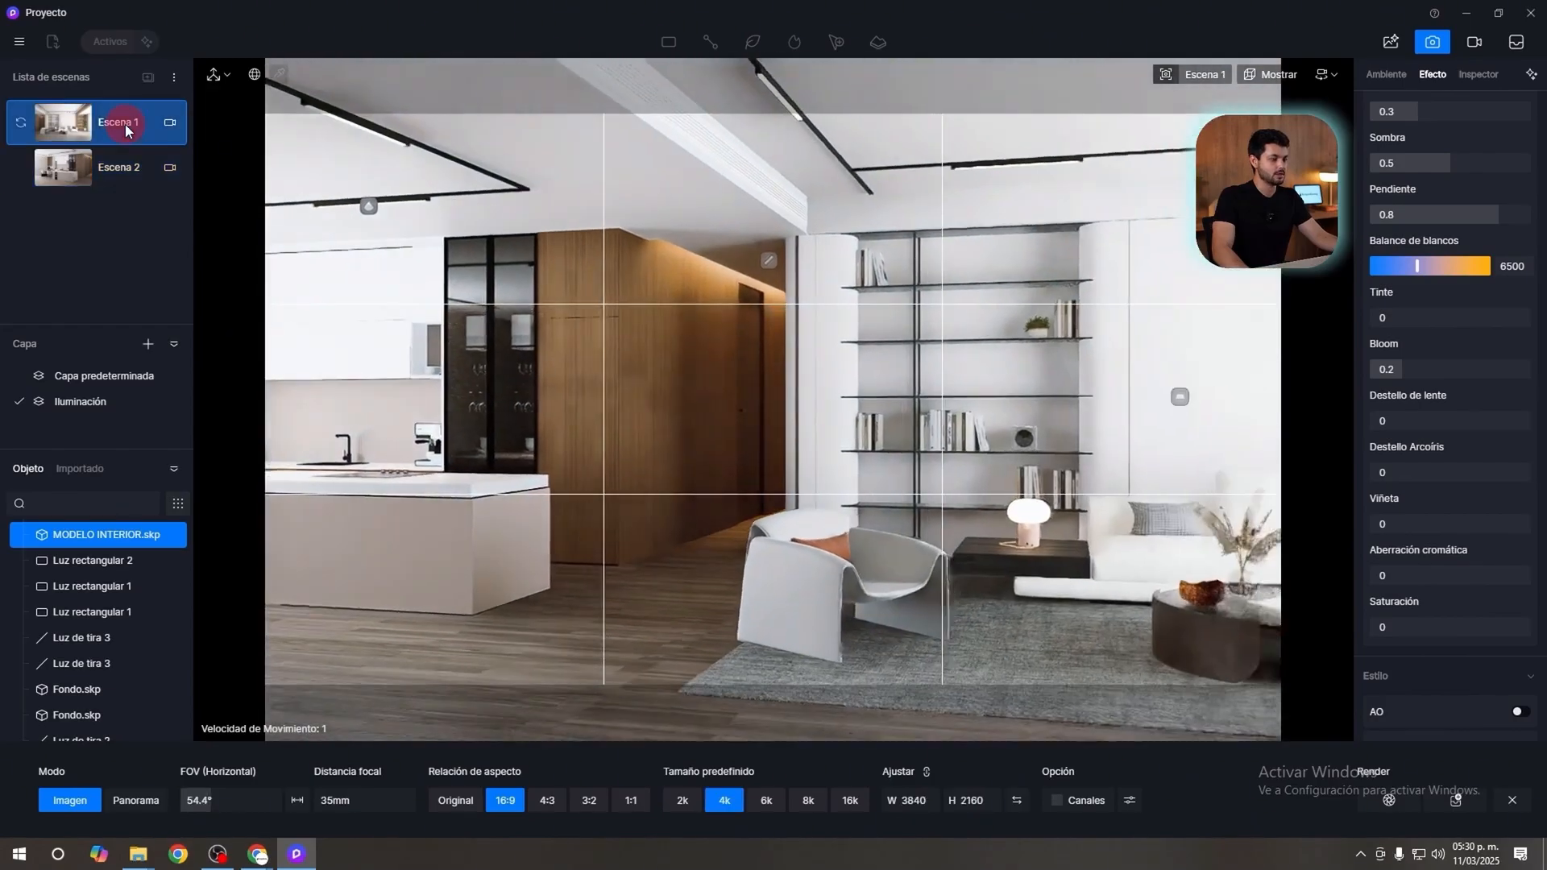
{"action": "scroll", "coordinate": [1417, 288], "scroll_direction": "up", "scroll_amount": 5}
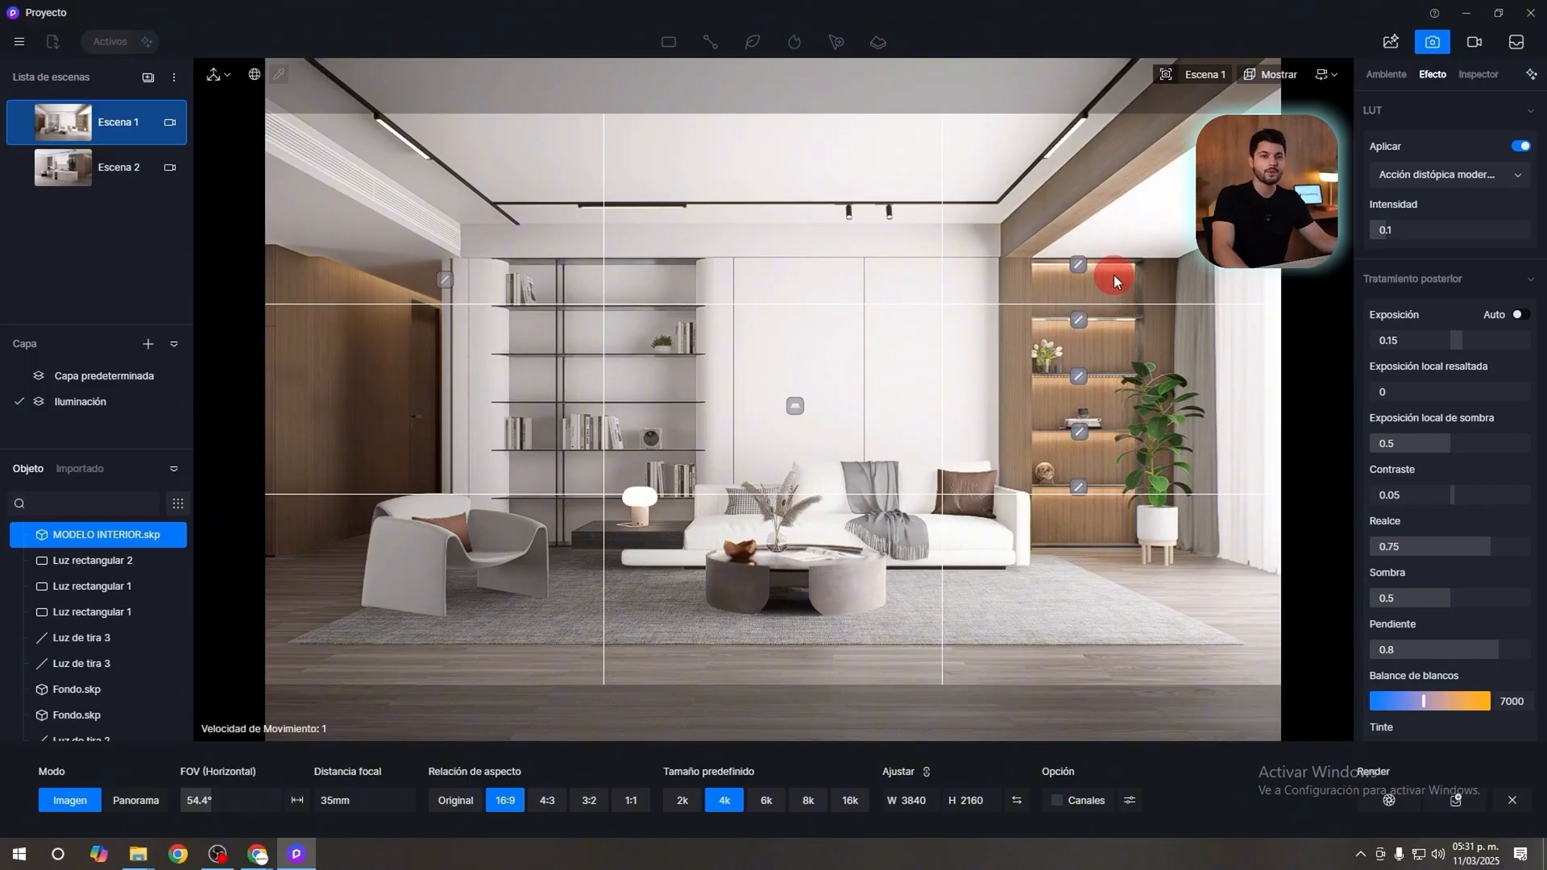
Copy the parameters of Escena 1 and paste them into Escena 2.
{"action": "right_click", "coordinate": [110, 135]}
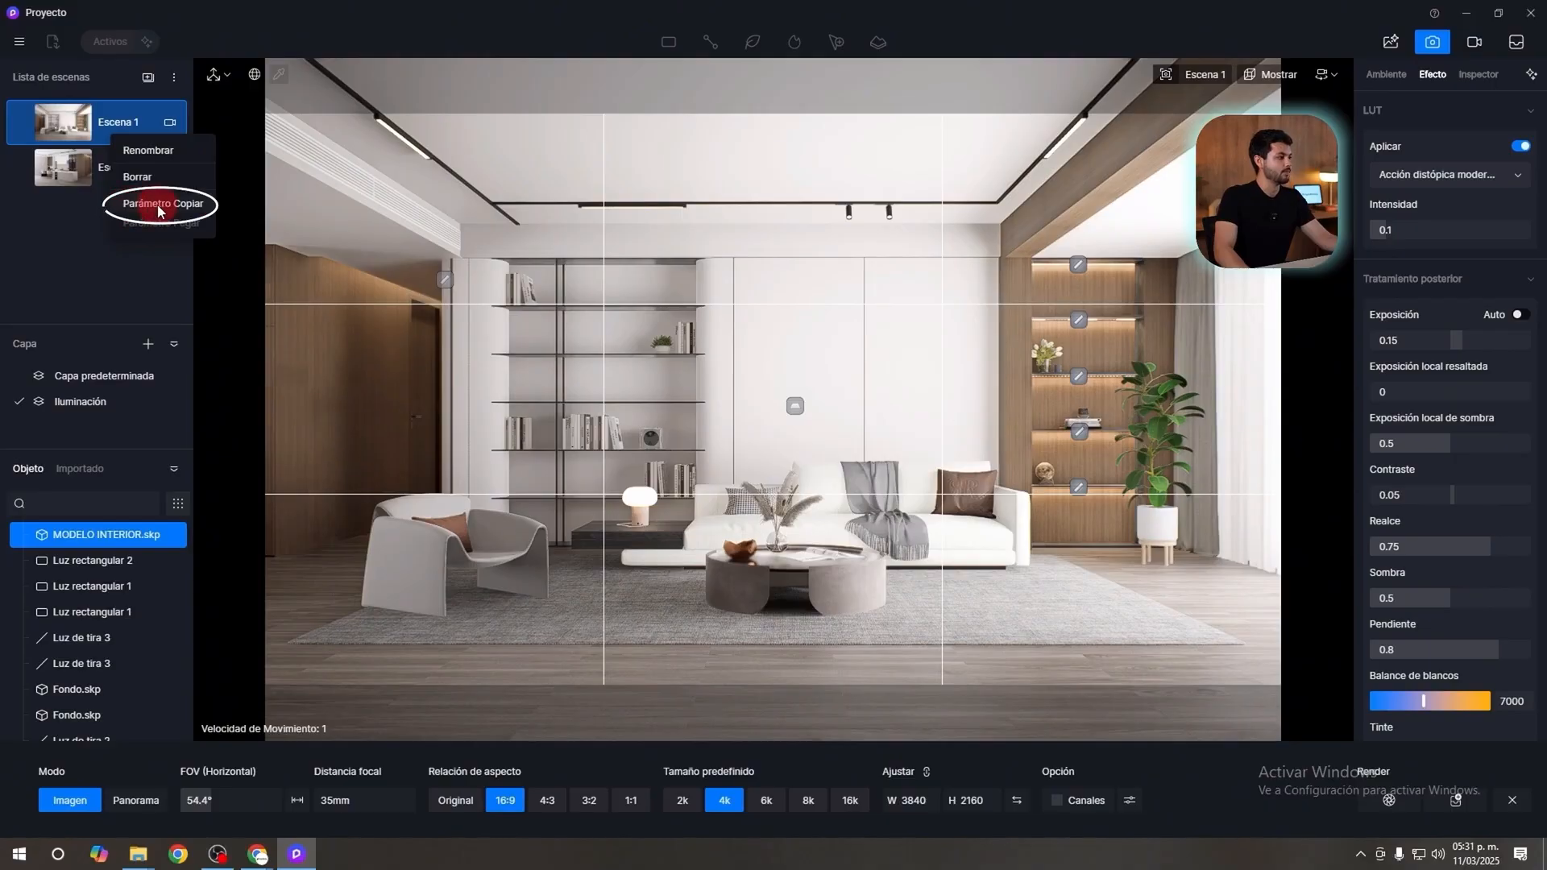
{"action": "left_click", "coordinate": [162, 207]}
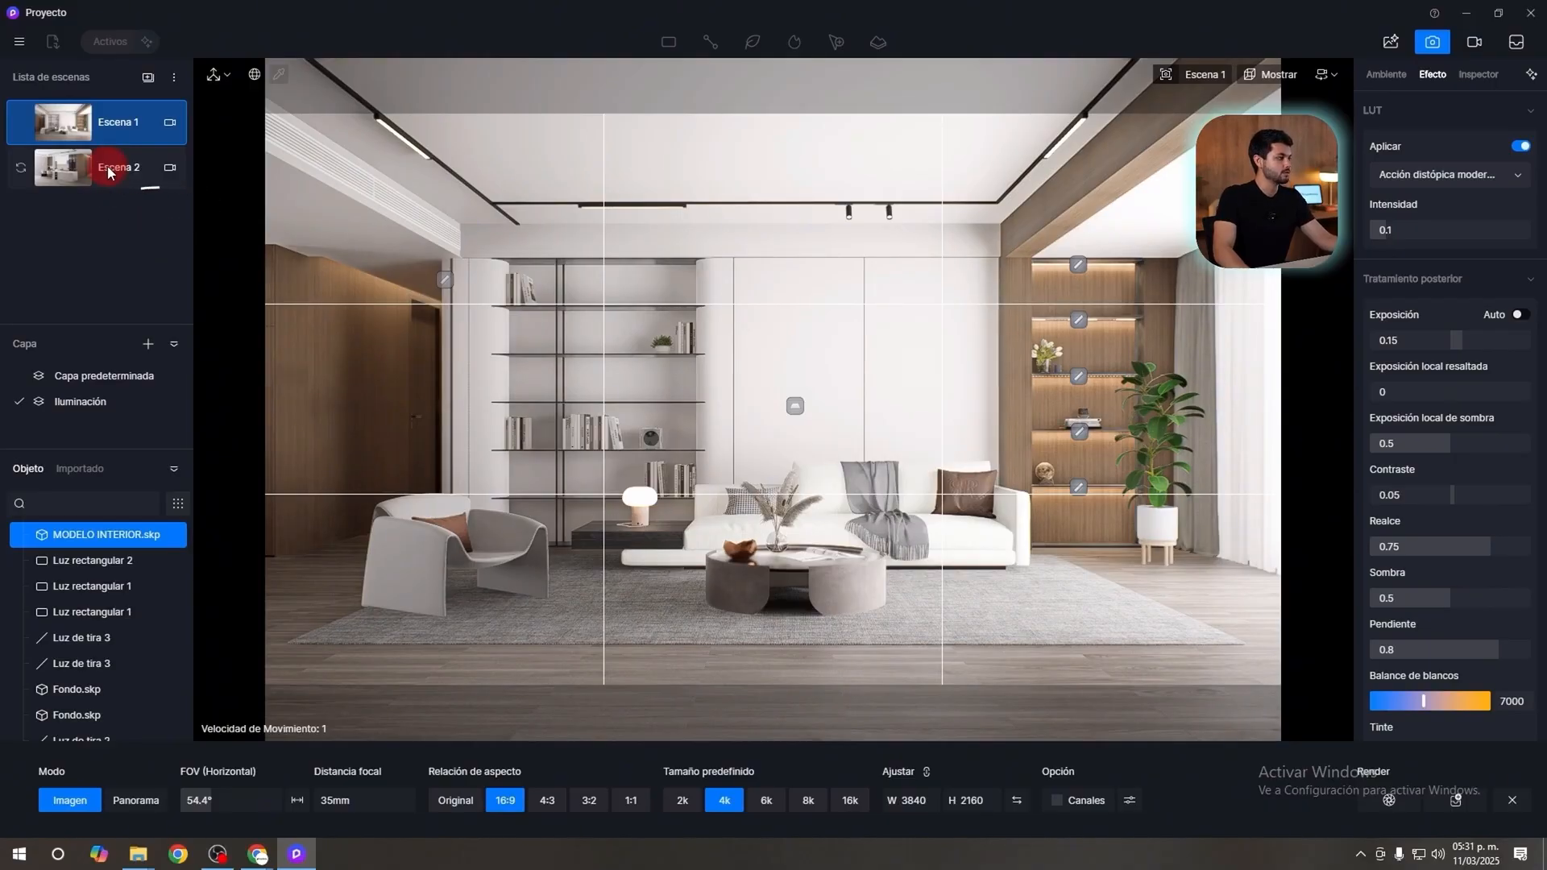
{"action": "right_click", "coordinate": [108, 167]}
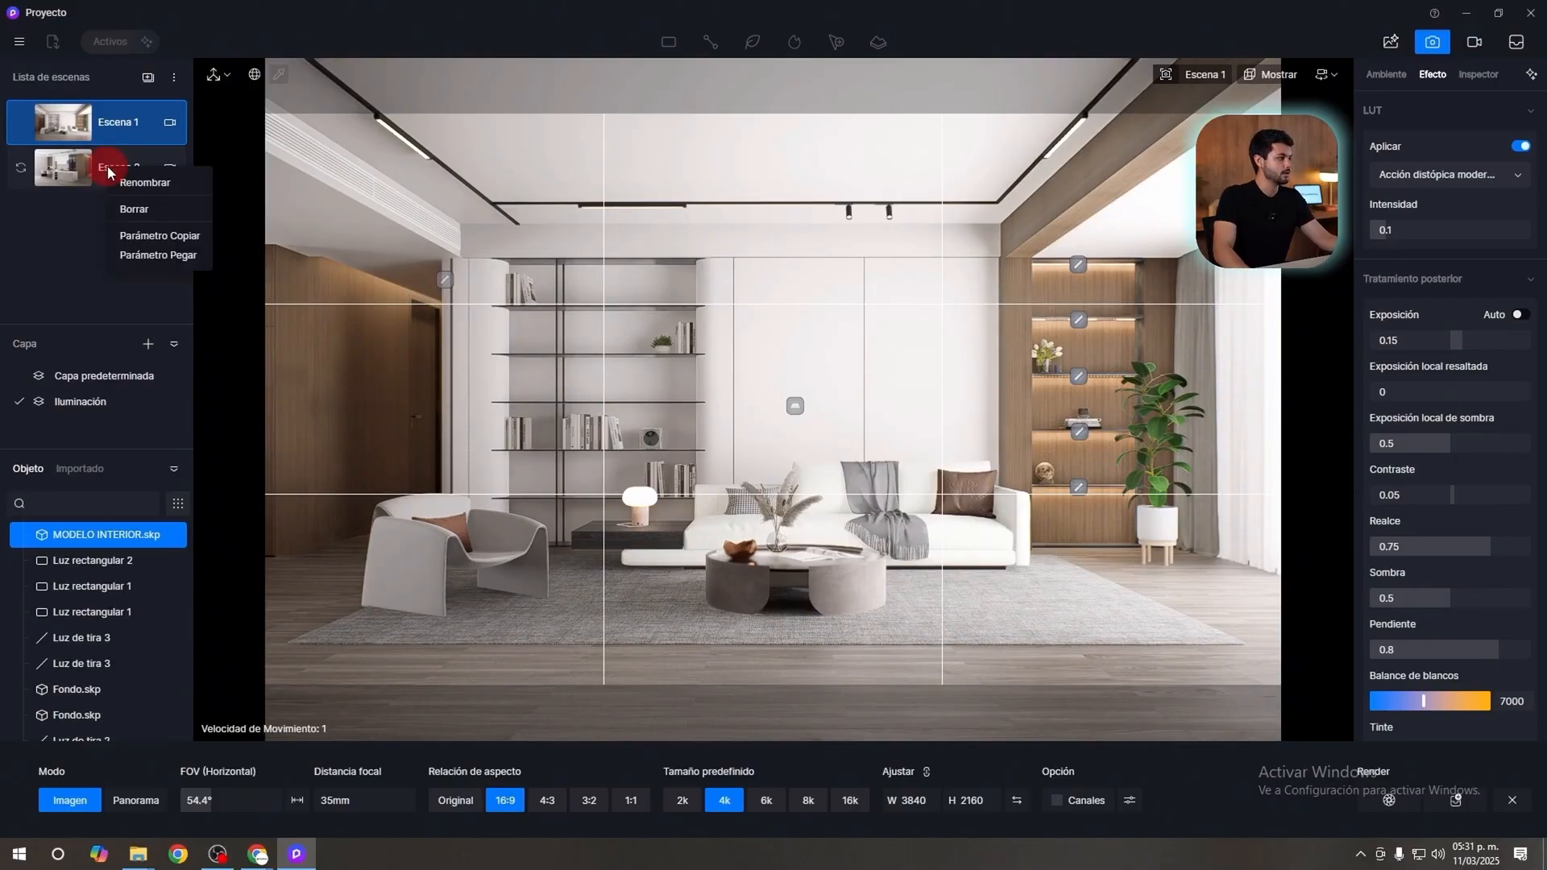
{"action": "left_click", "coordinate": [157, 257]}
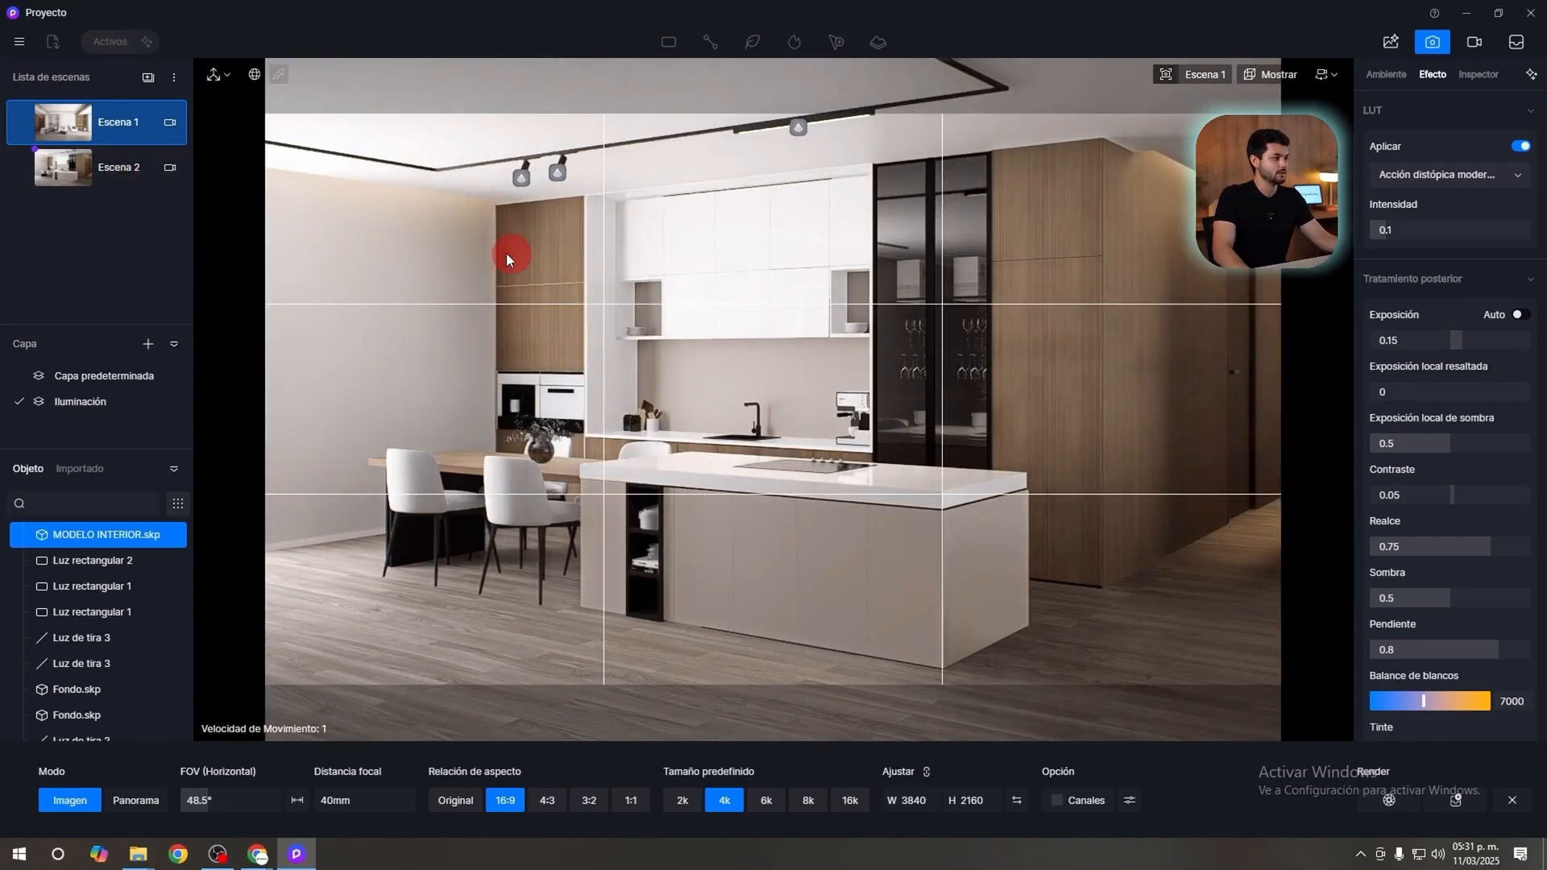
Switch between Escena 2 and Escena 1 to compare both views with the same effect settings.
{"action": "left_click", "coordinate": [73, 166]}
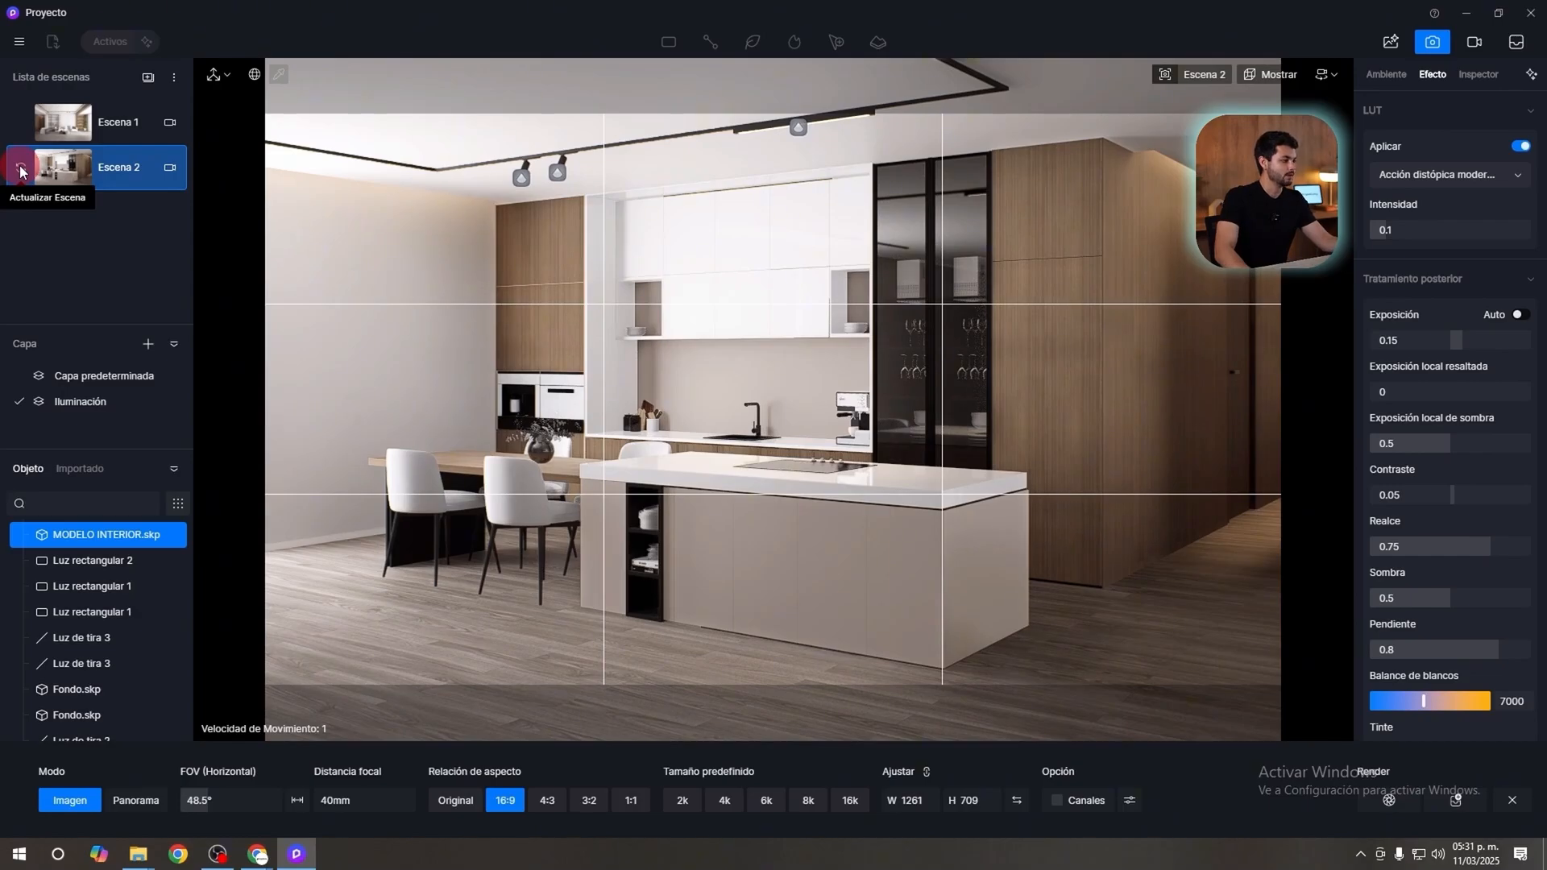
{"action": "left_click", "coordinate": [94, 129]}
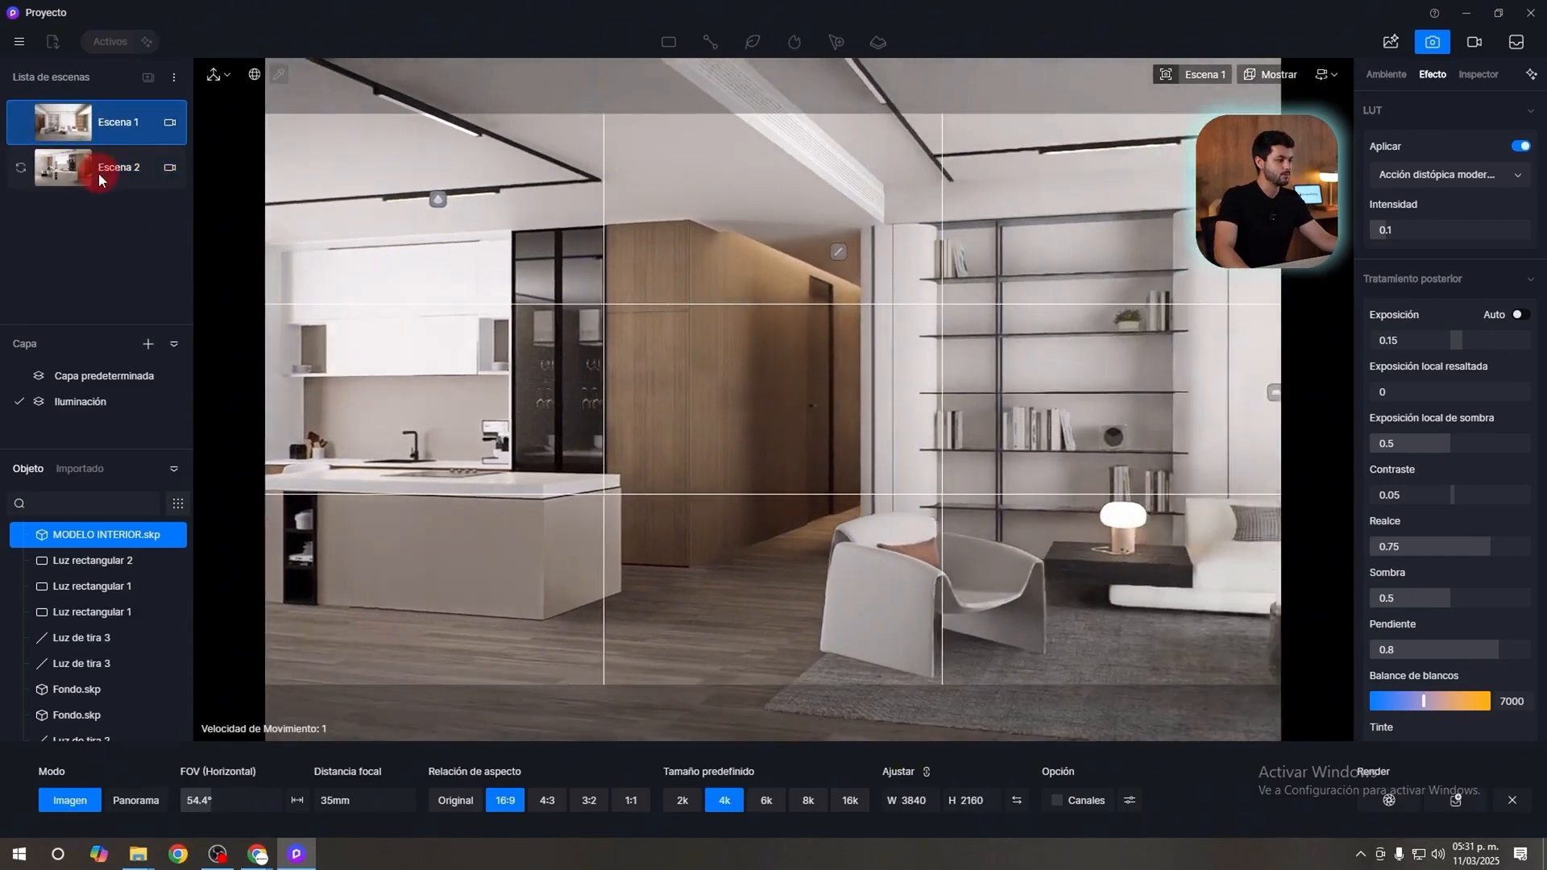
{"action": "left_click", "coordinate": [98, 169]}
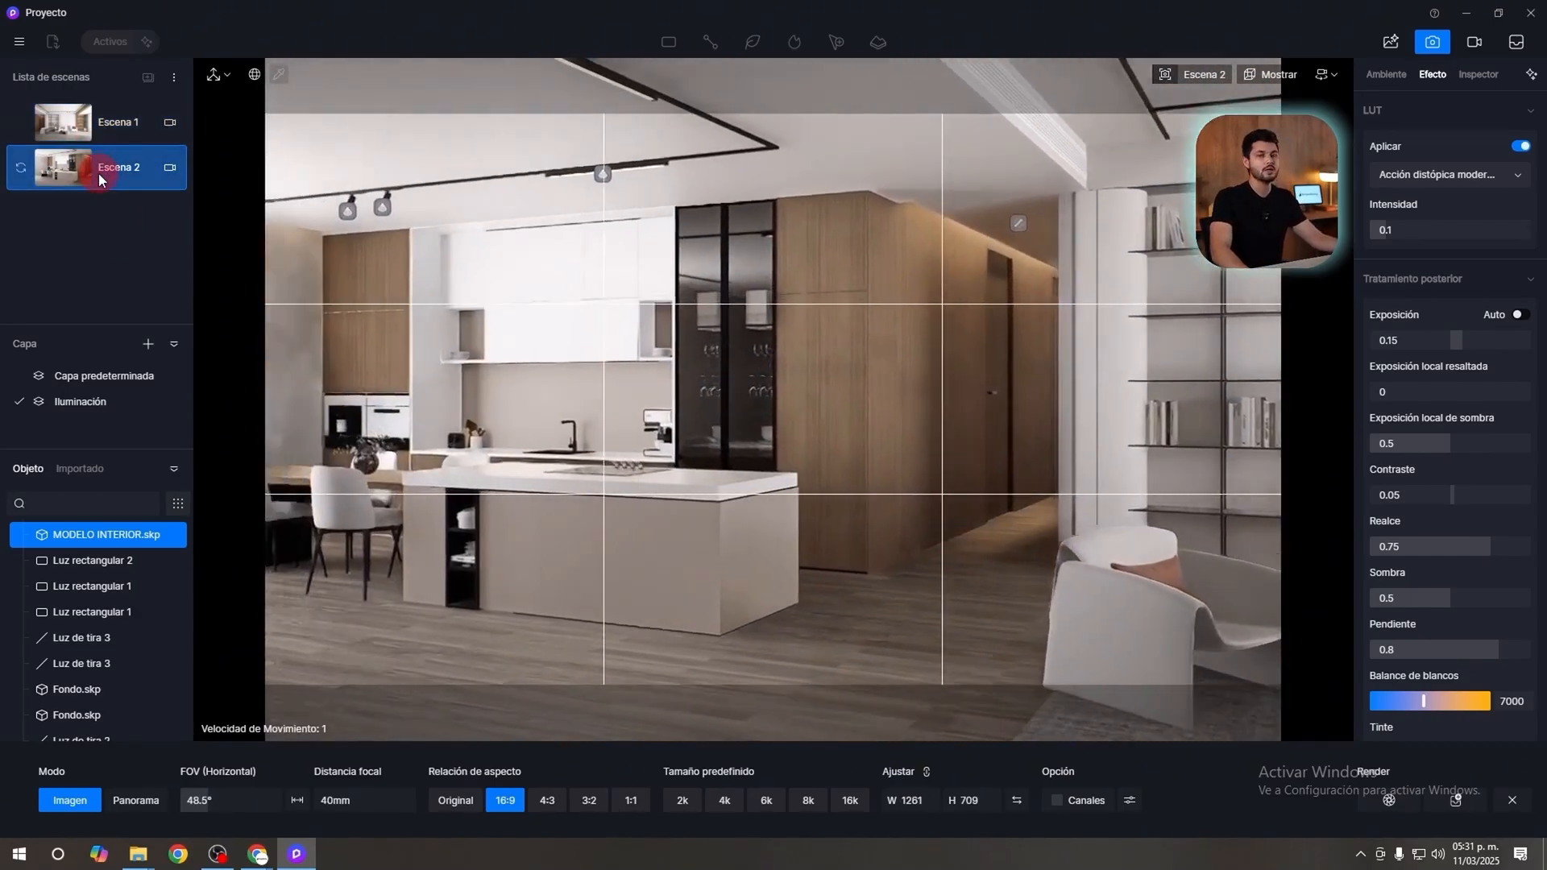